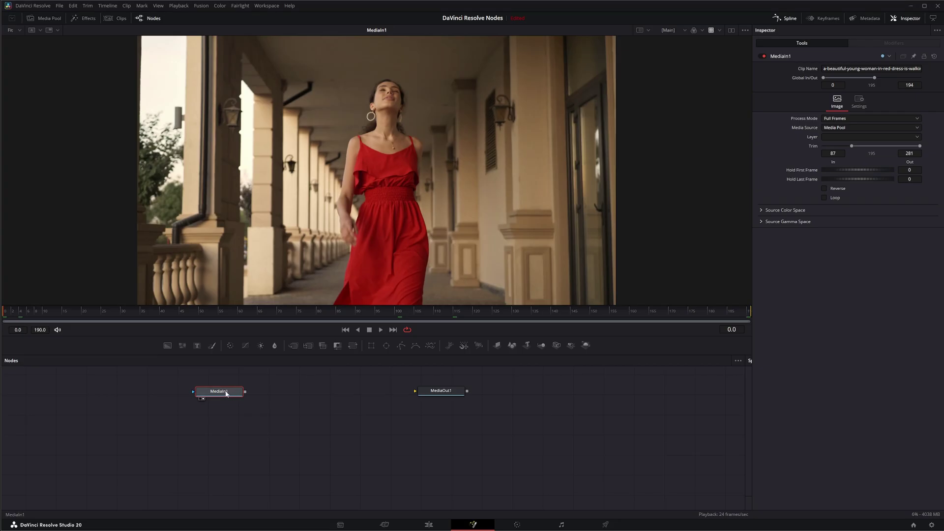
- Add a Warper node after MediaIn1 and show it in the viewer
key(shift+space)
text(warper)
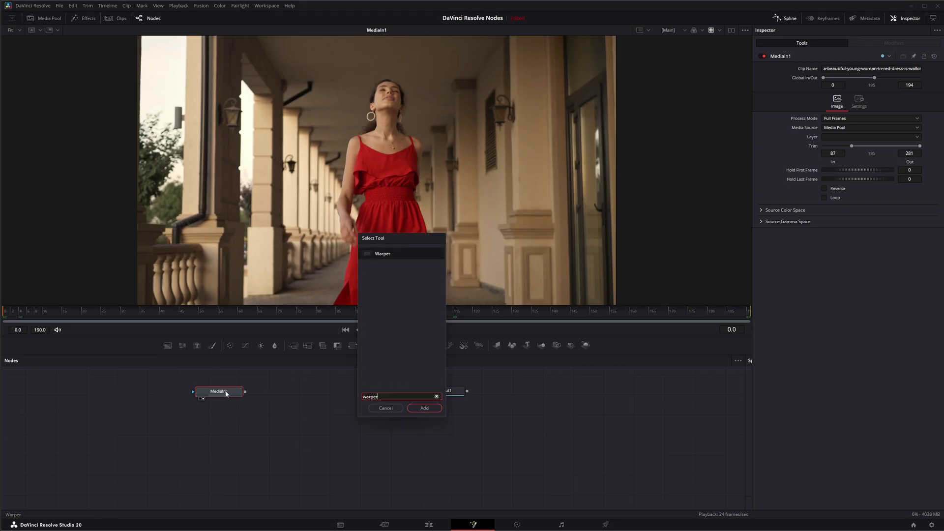
key(Return)
key(1)
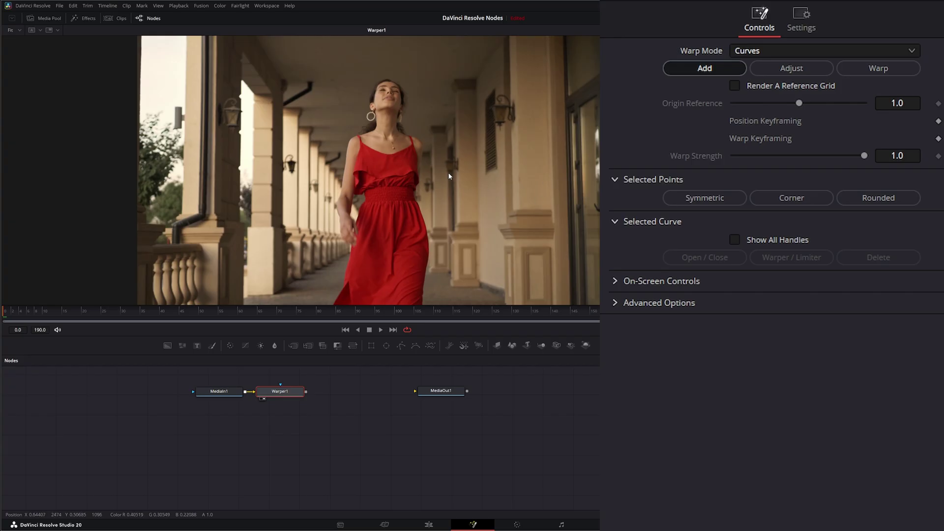
- Draw a closed four-point warp curve over the colonnade, between the left wall lamp and the woman
click(231, 93)
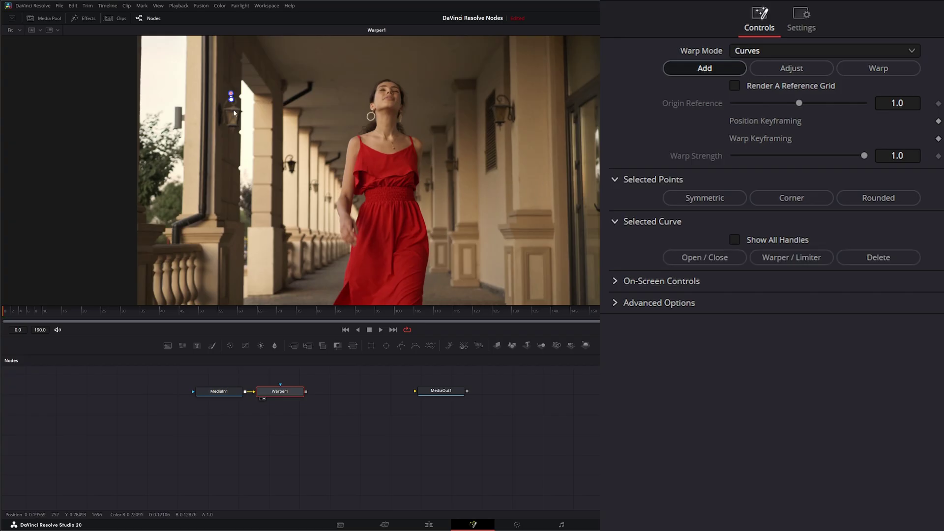
click(235, 216)
click(315, 224)
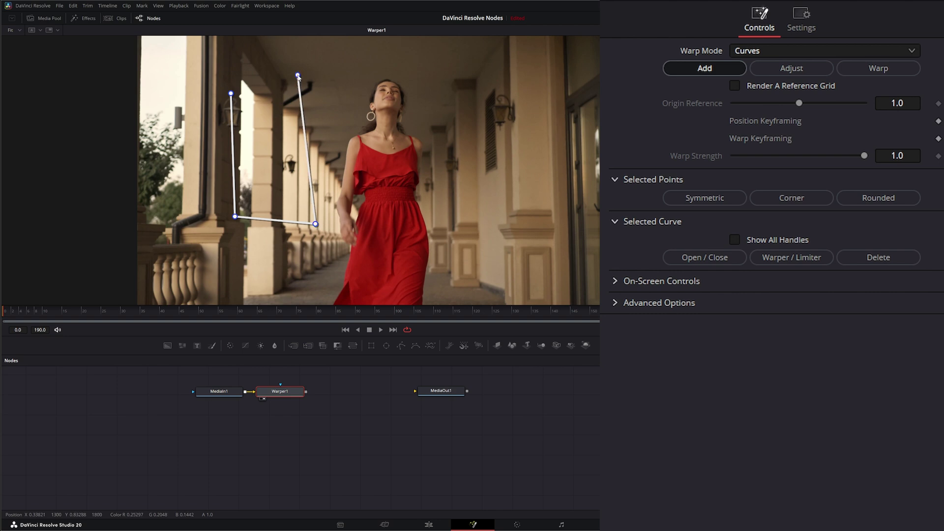
click(298, 75)
click(231, 94)
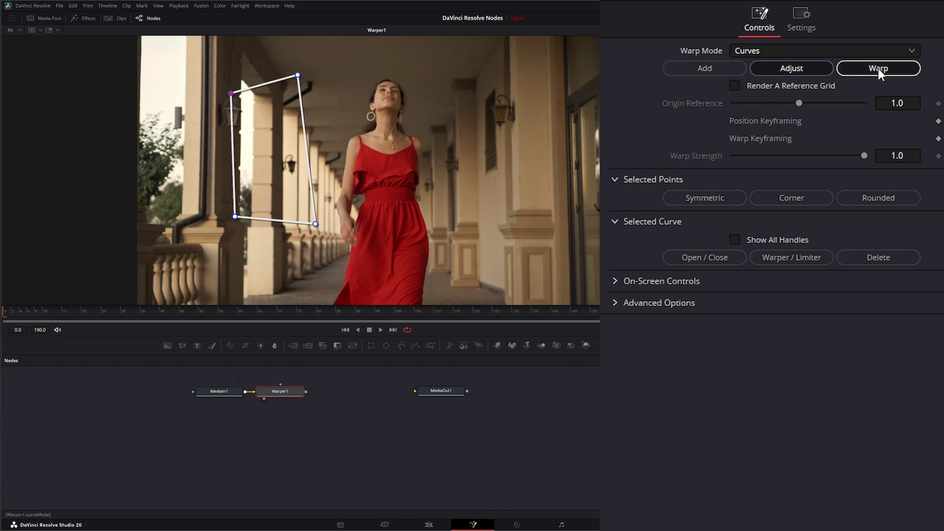
- Warp the footage by shifting the whole closed curve slightly downward in Warp mode
click(856, 69)
mouse_move(309, 162)
mouse_down()
mouse_move(340, 165)
mouse_move(301, 164)
mouse_up()
drag(309, 233, 338, 91)
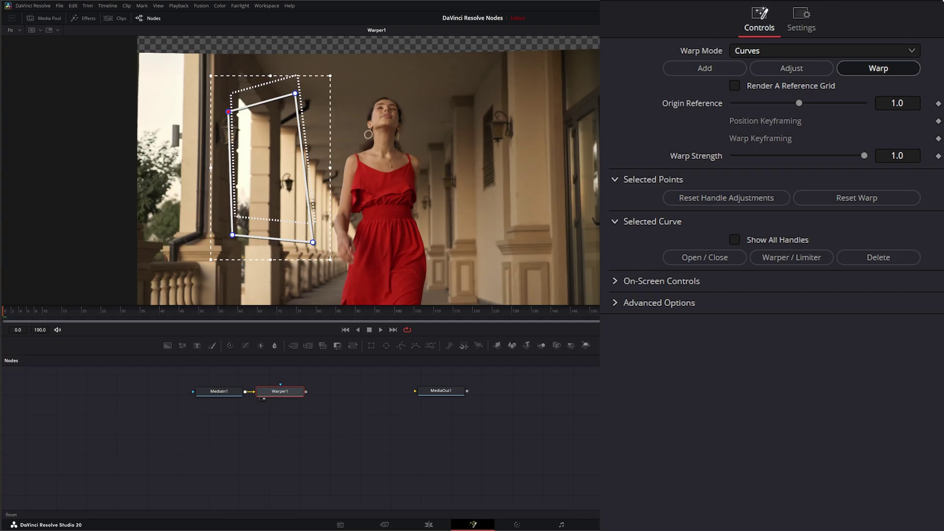
- Change the warp mode to Points and place warp points on the columns on both sides of the woman
click(741, 68)
click(756, 55)
click(755, 69)
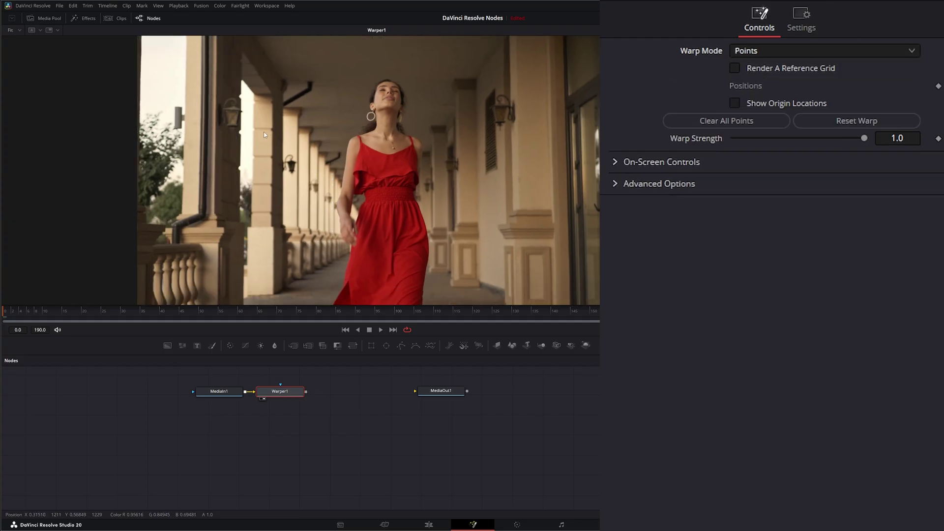
mouse_move(257, 124)
mouse_down()
mouse_move(272, 135)
mouse_move(205, 99)
mouse_move(276, 153)
mouse_move(350, 161)
mouse_move(236, 99)
mouse_move(260, 118)
mouse_up()
click(466, 198)
click(240, 239)
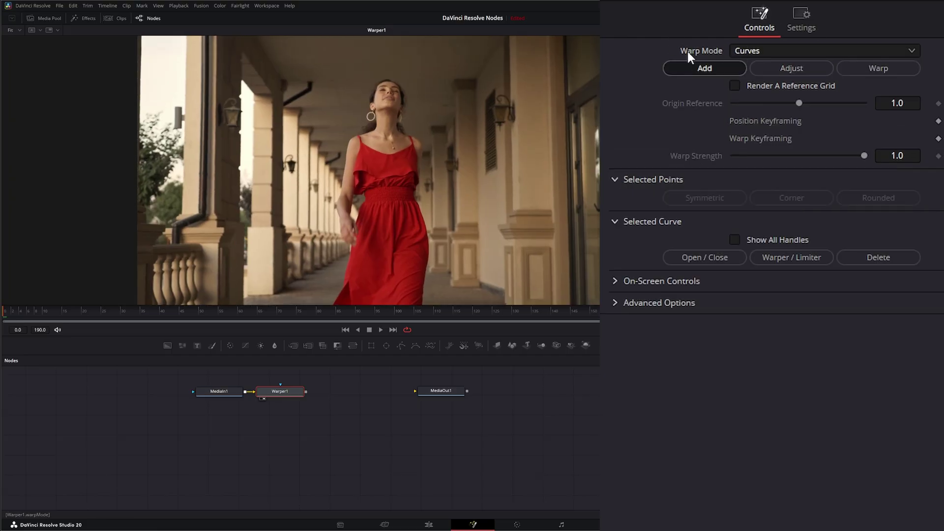
- In Curves mode, draw a closed four-point curve over the colonnade, from beside the woman's head to the left wall lamp
click(755, 51)
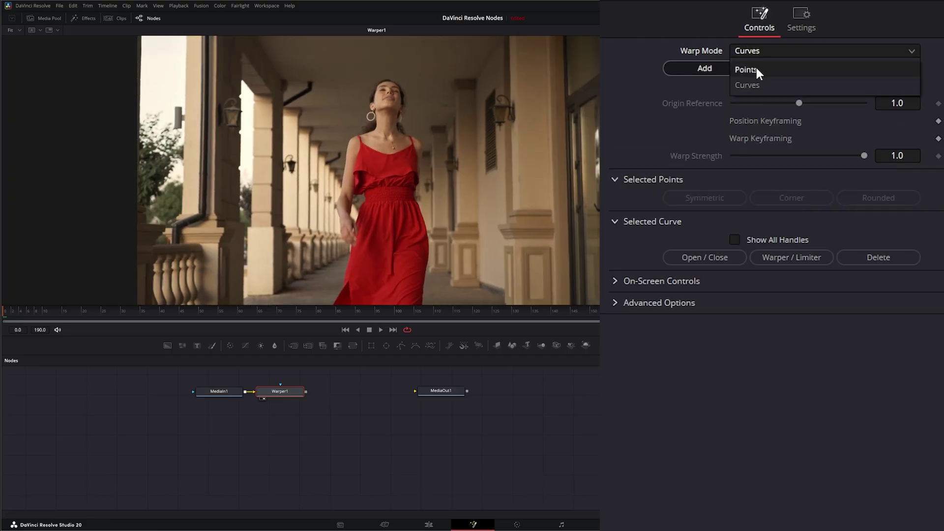
click(656, 47)
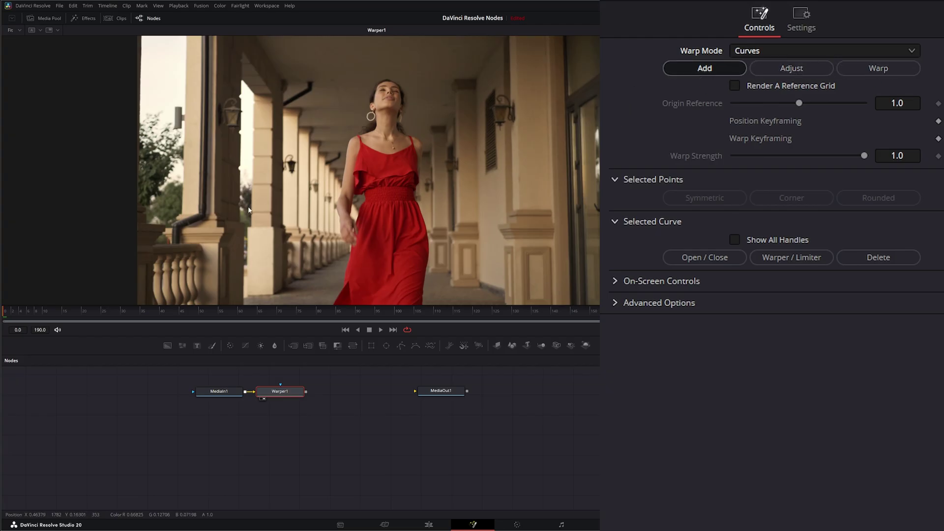
drag(354, 85, 331, 210)
click(227, 207)
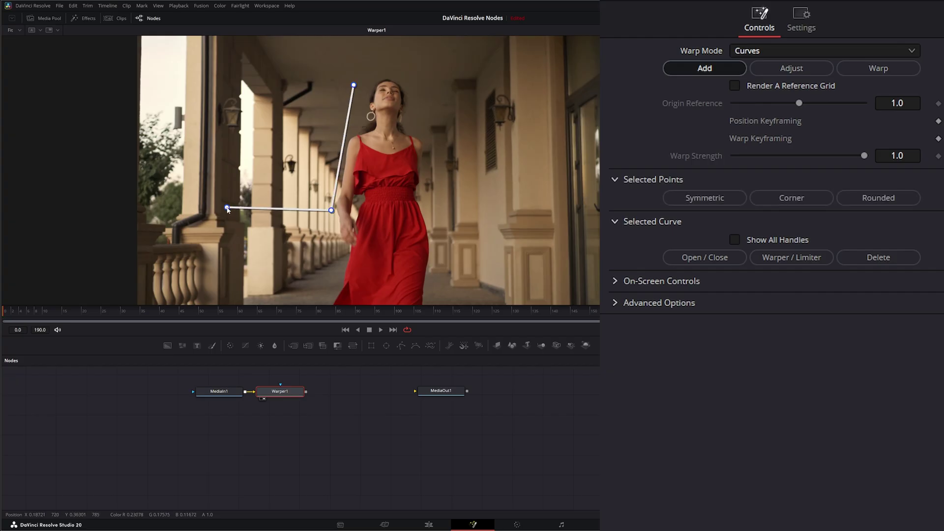
click(243, 102)
click(349, 90)
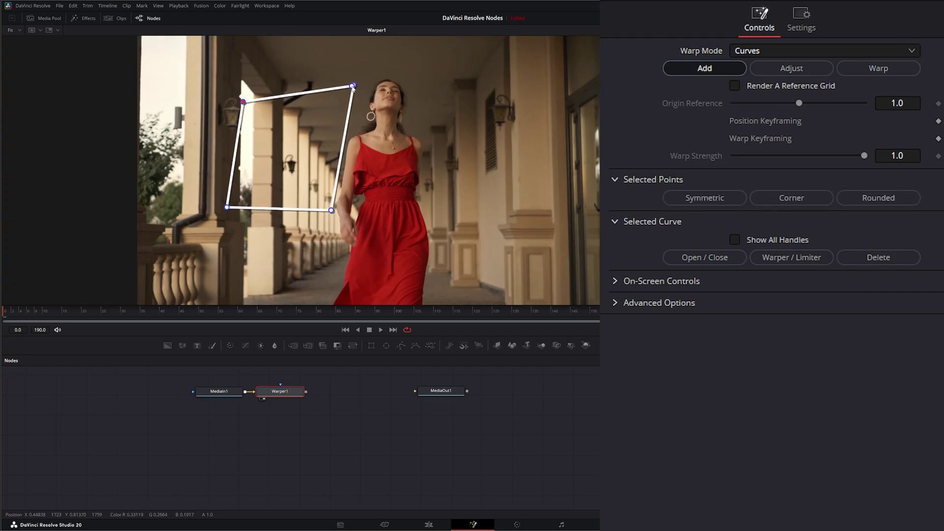
click(791, 68)
click(716, 67)
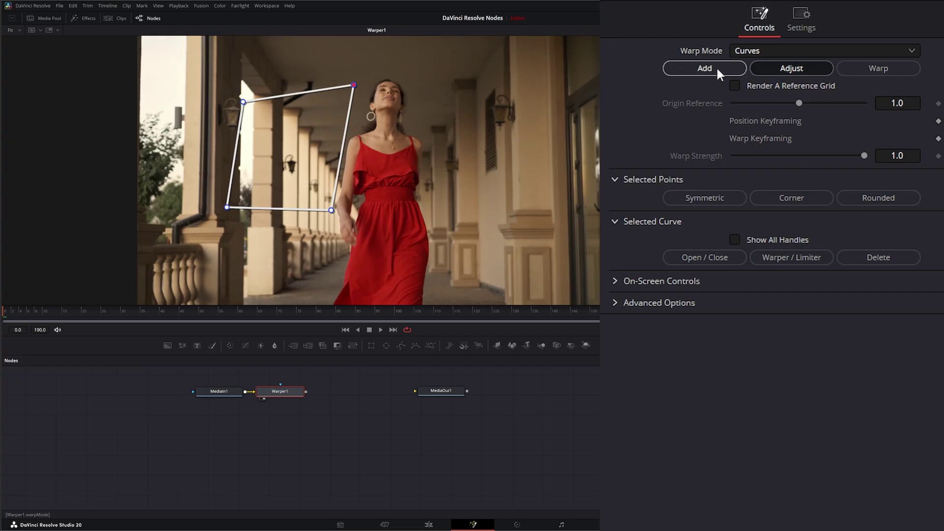
click(816, 68)
click(683, 67)
click(803, 68)
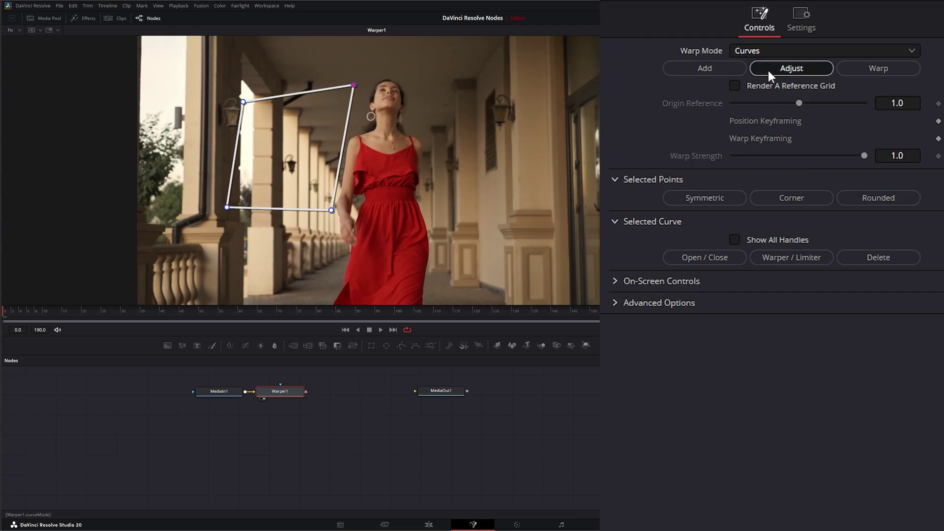
- In Add mode, draw a second closed four-point curve between the woman's shoulder and the right wall lamp
click(701, 70)
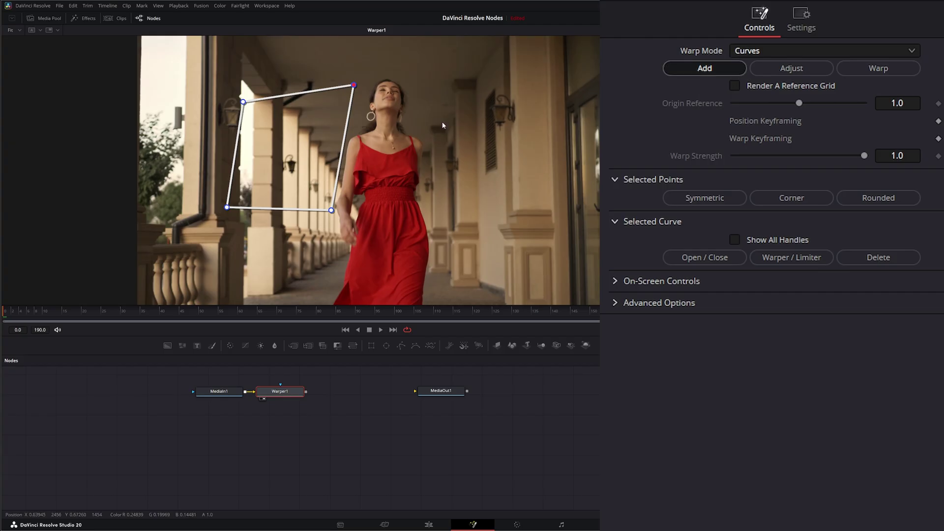
click(453, 97)
click(439, 179)
click(515, 151)
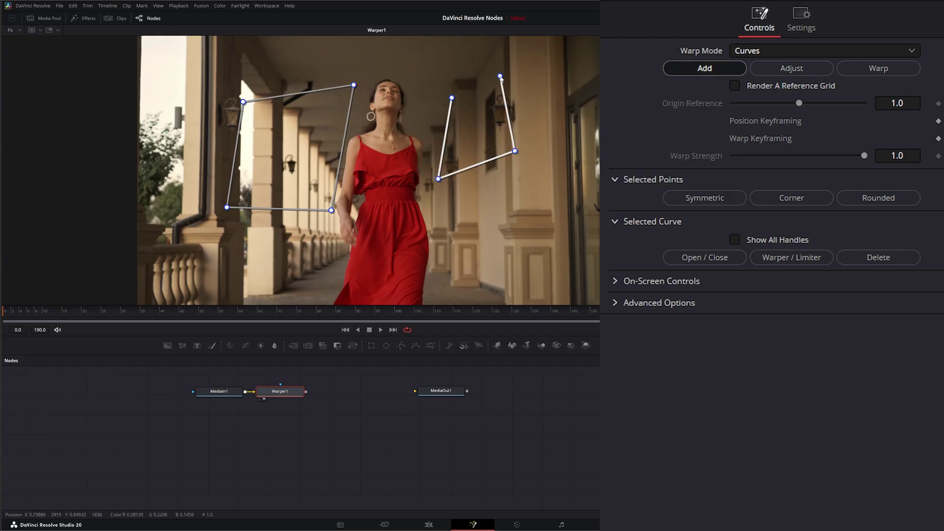
click(500, 75)
click(453, 97)
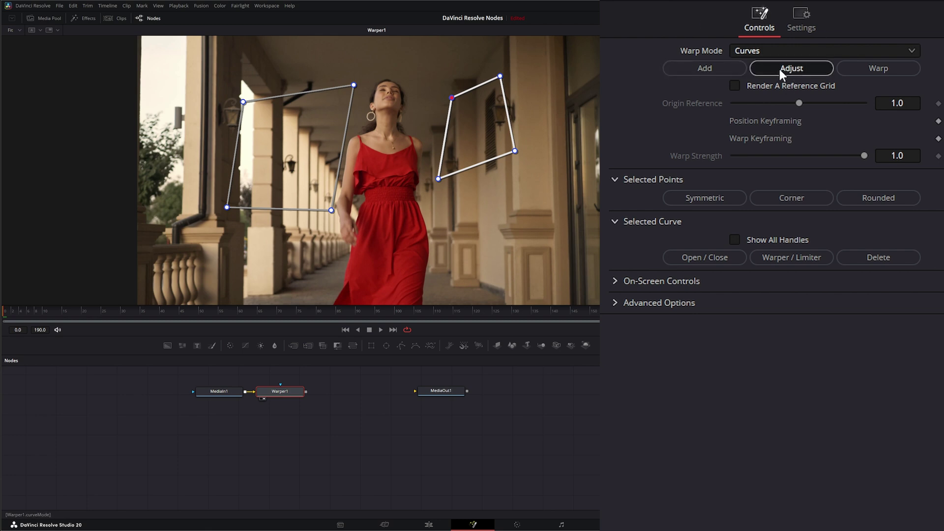
- Turn off Auto Advance To Adjust Mode and draw a closed four-point curve across the hip of the red dress
click(616, 302)
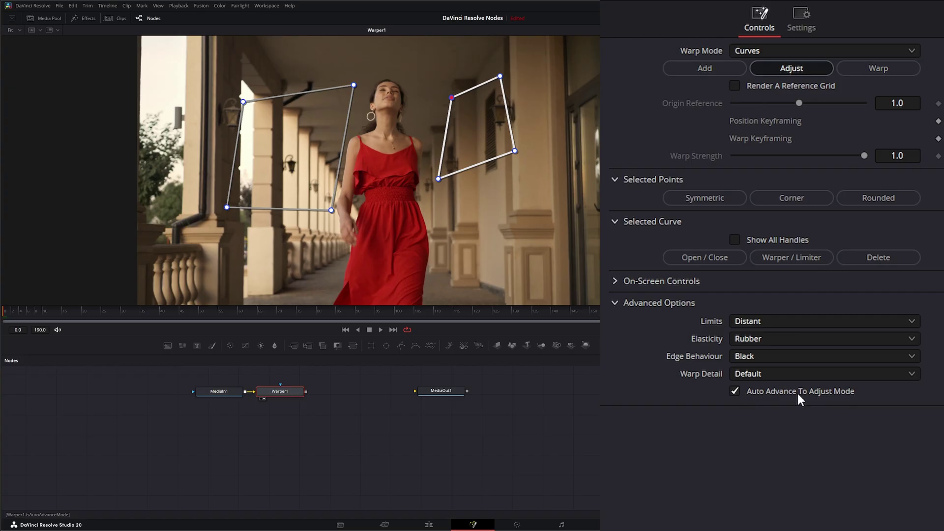
click(698, 68)
click(409, 229)
click(462, 211)
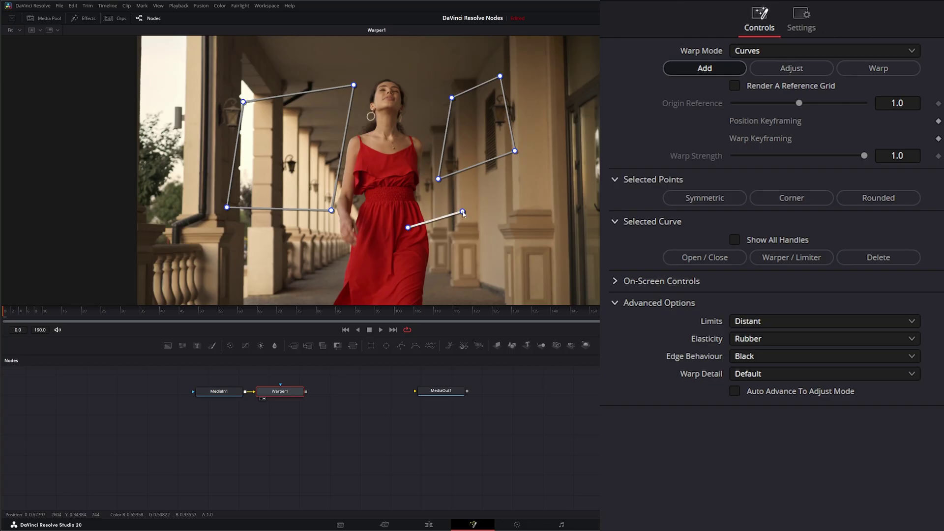
click(463, 256)
click(420, 254)
click(409, 228)
- Draw another closed four-point curve over the wide pillar beside the door
click(522, 175)
click(507, 238)
click(570, 223)
click(567, 151)
click(536, 170)
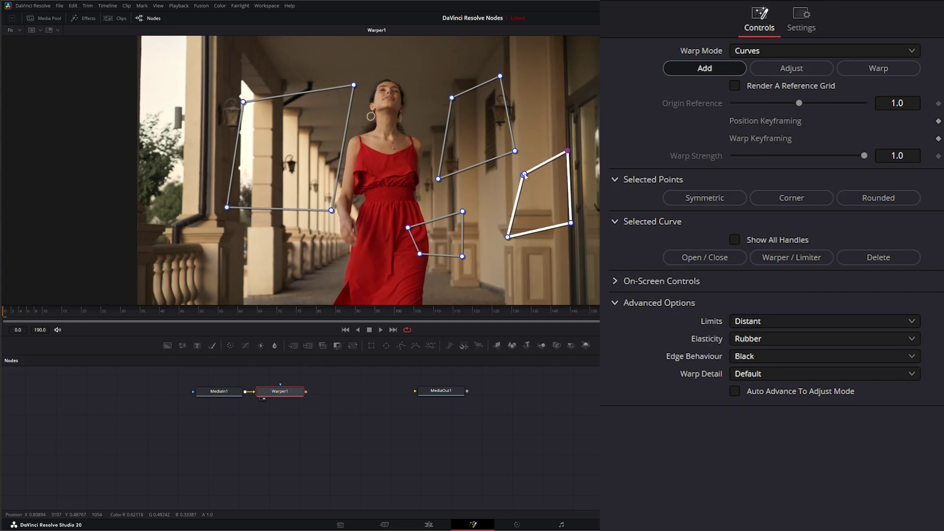
click(523, 176)
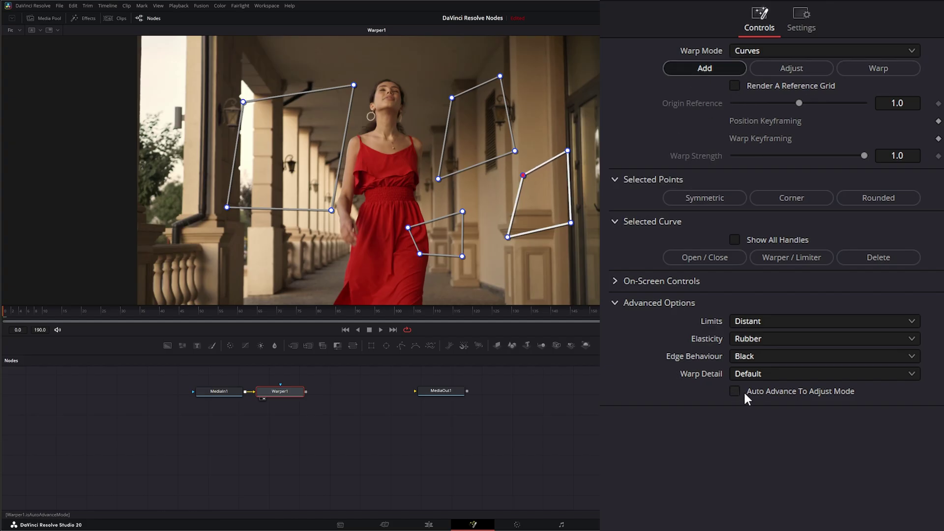
- Turn Auto Advance To Adjust Mode back on and draw a closed four-point curve over the woman's head
click(383, 67)
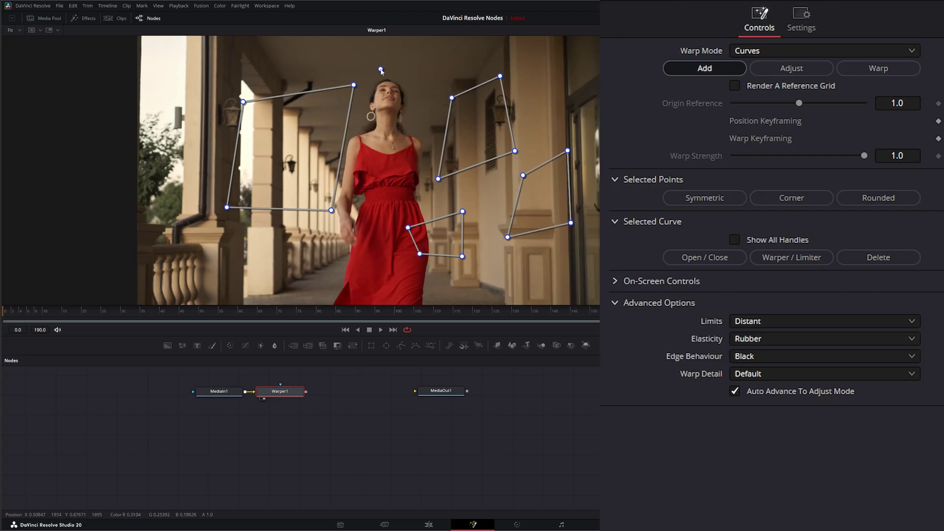
click(381, 110)
click(426, 78)
click(413, 60)
click(383, 67)
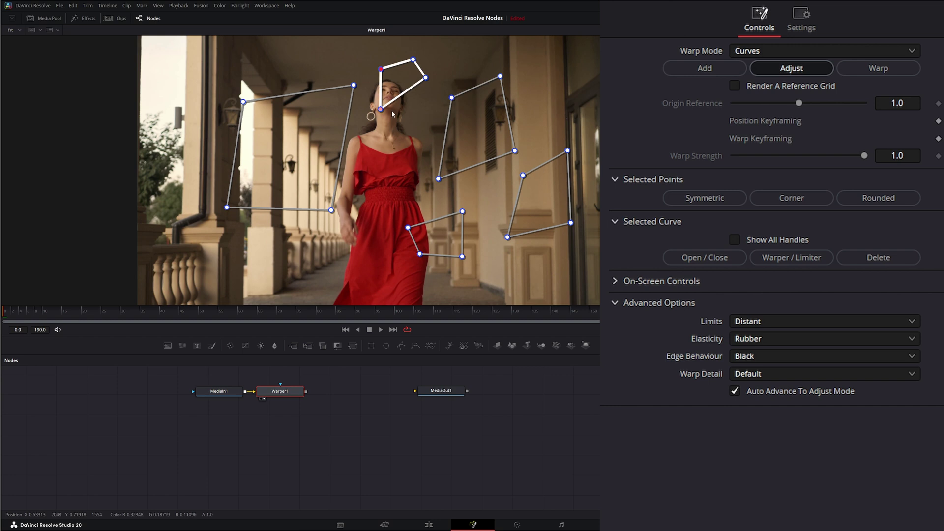
- In Adjust mode, reposition the head curve's lowest point, the colonnade curve's corner near her head, and two corners of the pillar curve
mouse_move(382, 110)
mouse_down()
mouse_move(399, 129)
mouse_move(396, 121)
mouse_up()
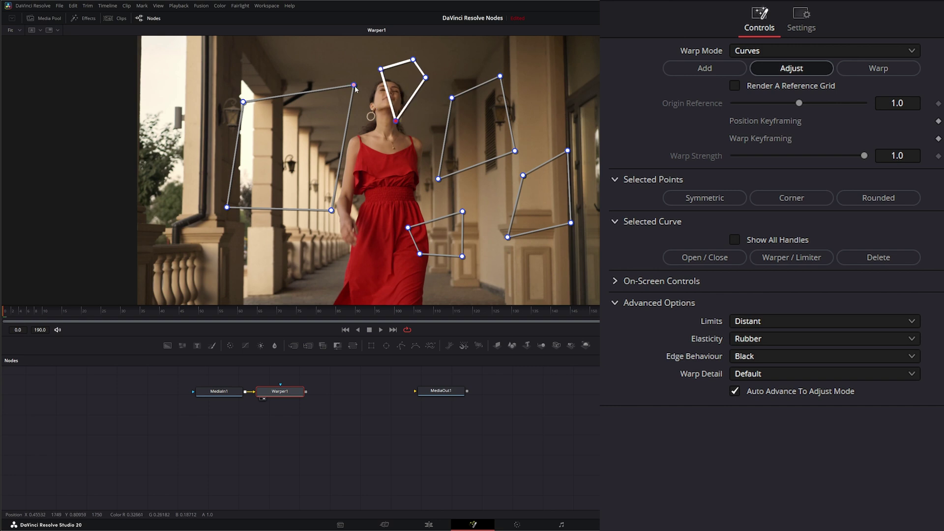
drag(353, 85, 345, 106)
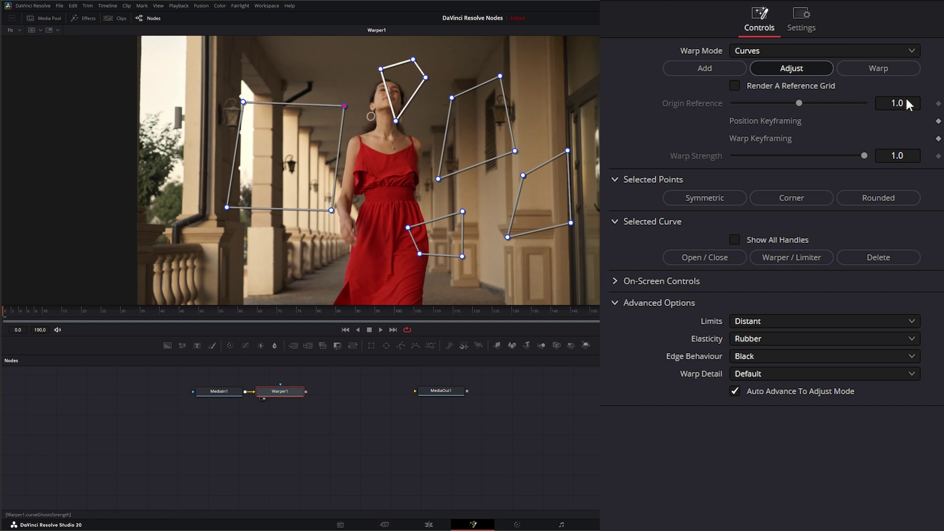
drag(508, 238, 500, 235)
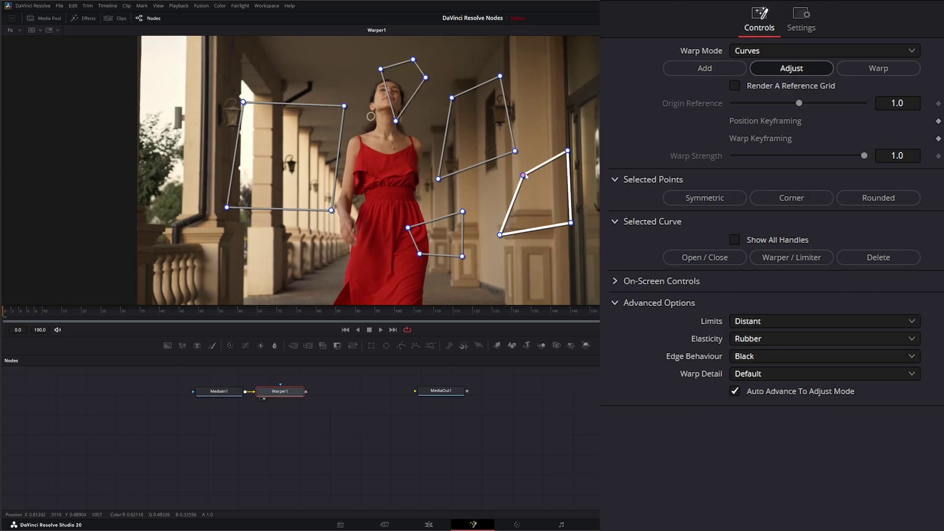
mouse_move(523, 175)
mouse_down()
mouse_move(517, 150)
mouse_move(540, 165)
mouse_move(520, 178)
mouse_up()
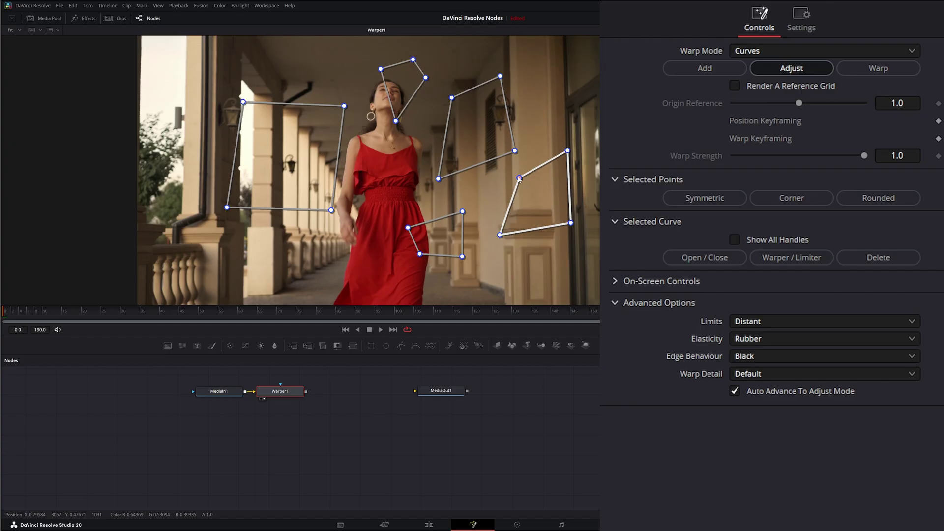
- In Warp mode, distort the footage by moving the lamp curve's lower corner upward and shifting one corner each of the head and colonnade curves
click(872, 72)
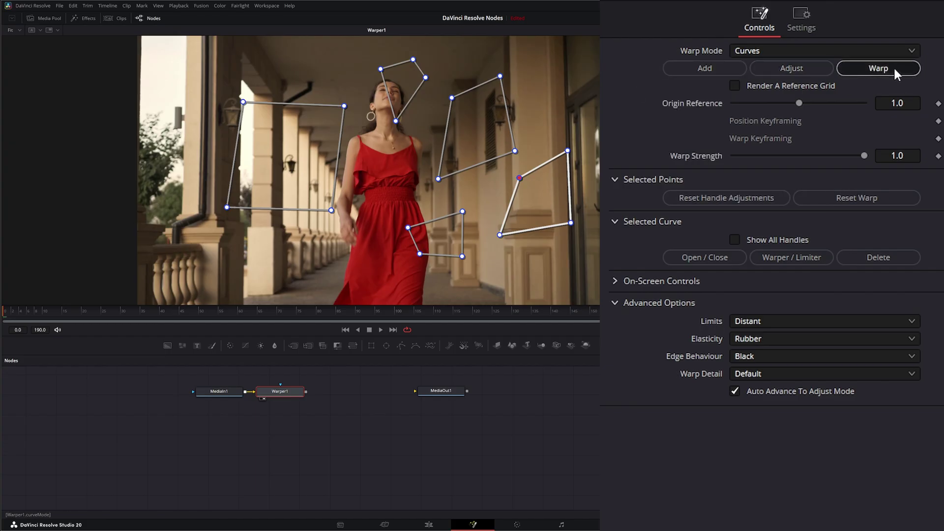
drag(438, 179, 445, 148)
drag(396, 121, 371, 105)
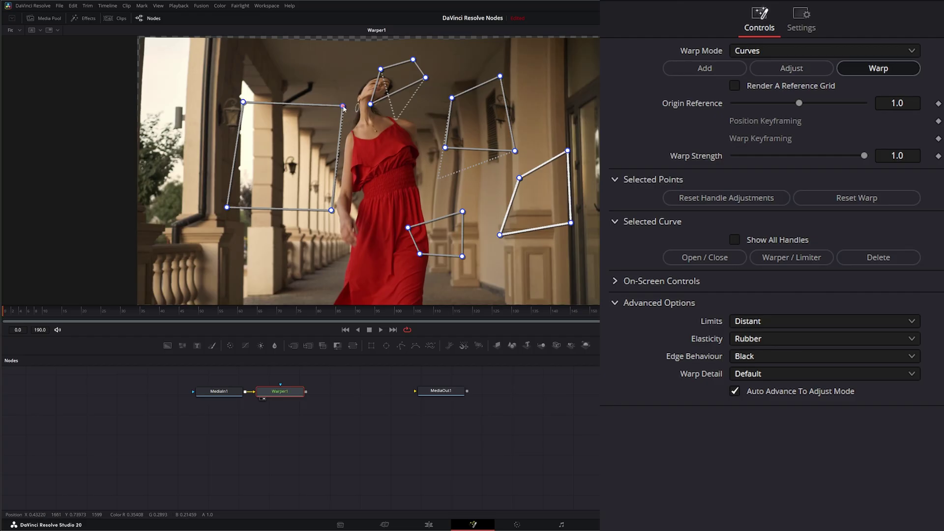
drag(344, 105, 311, 78)
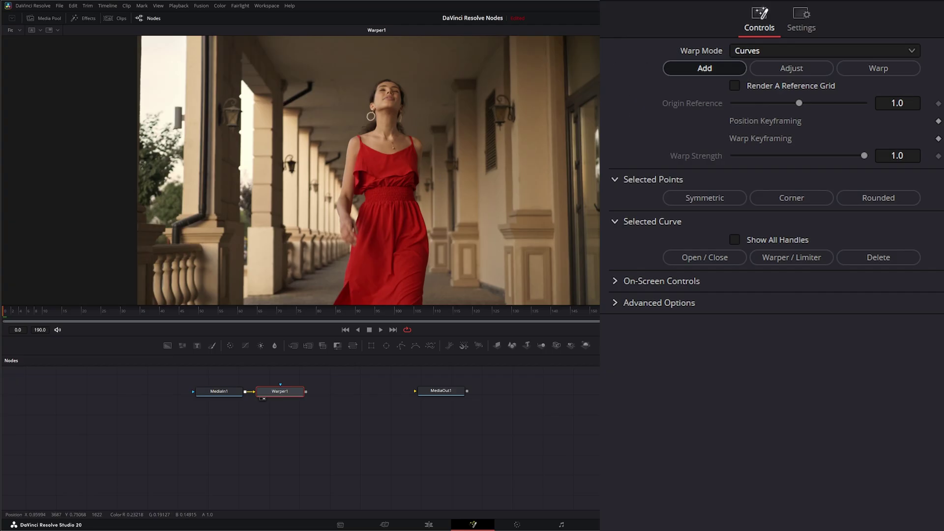
- Turn off Auto Advance To Adjust Mode and draw a closed four-point curve over the colonnade beside the woman
click(614, 303)
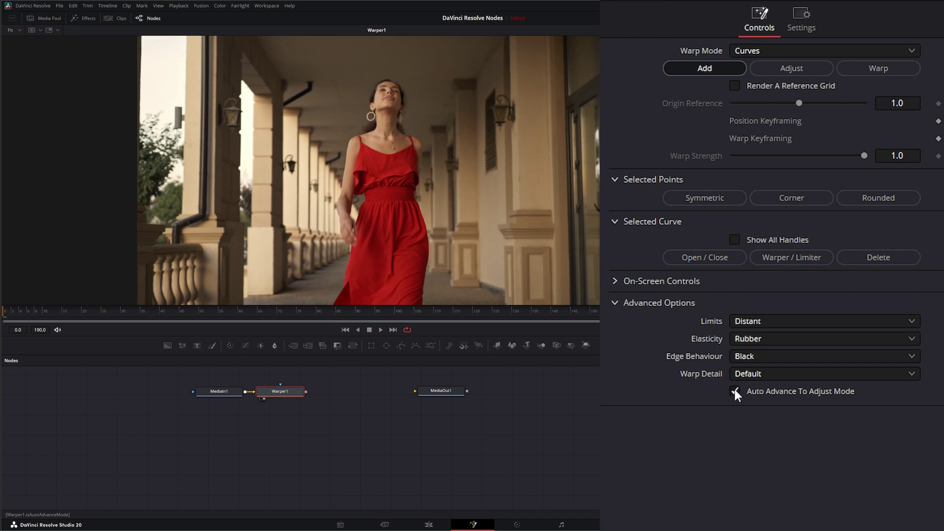
click(615, 303)
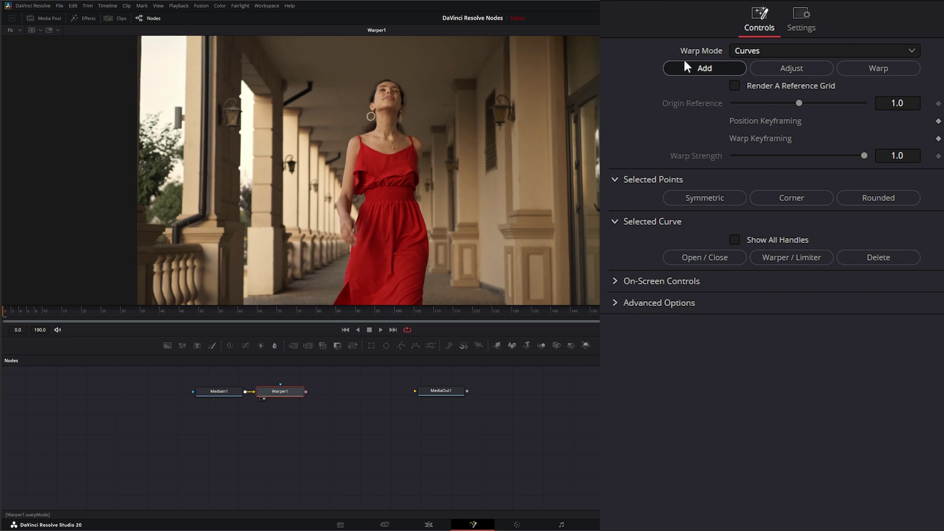
click(280, 103)
click(274, 196)
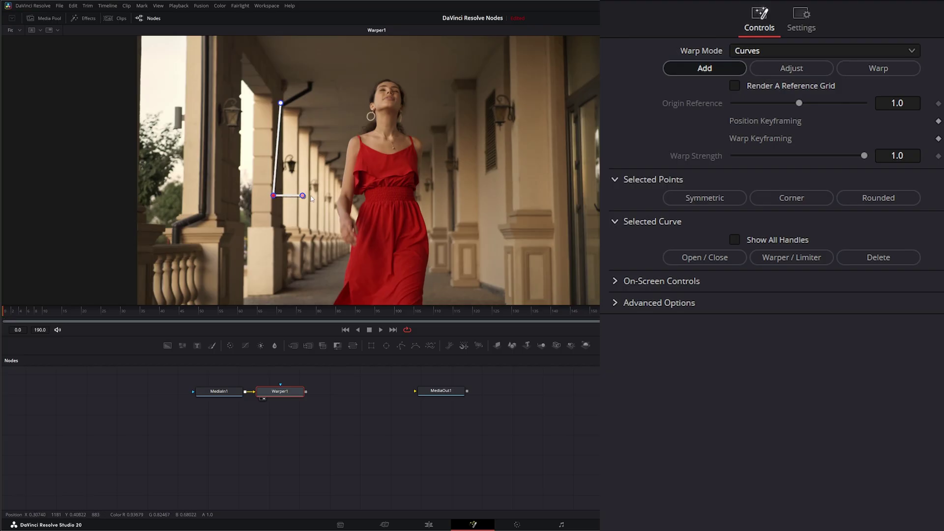
click(356, 198)
click(345, 94)
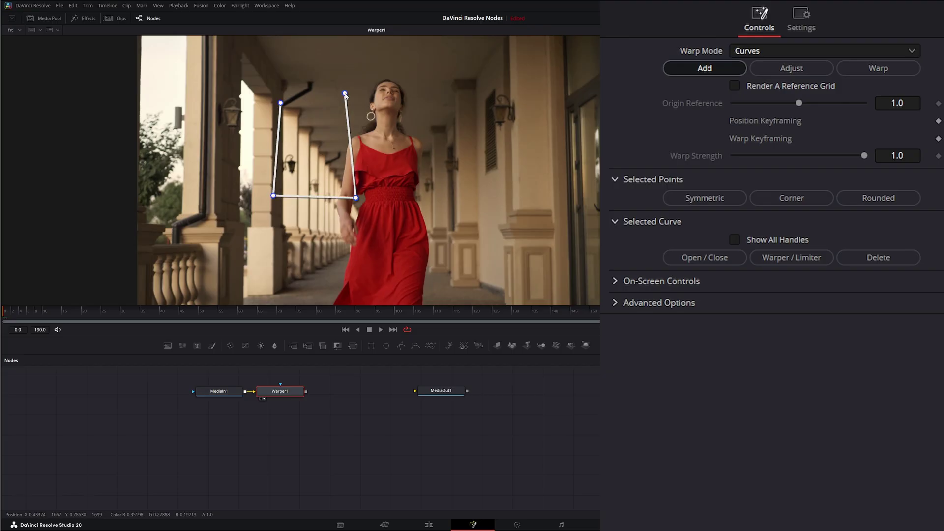
click(347, 76)
click(281, 103)
key(shift+o)
- Draw a closed, rounded four-point curve around the wall lamp between the woman and the glass door
drag(449, 97, 451, 74)
click(479, 159)
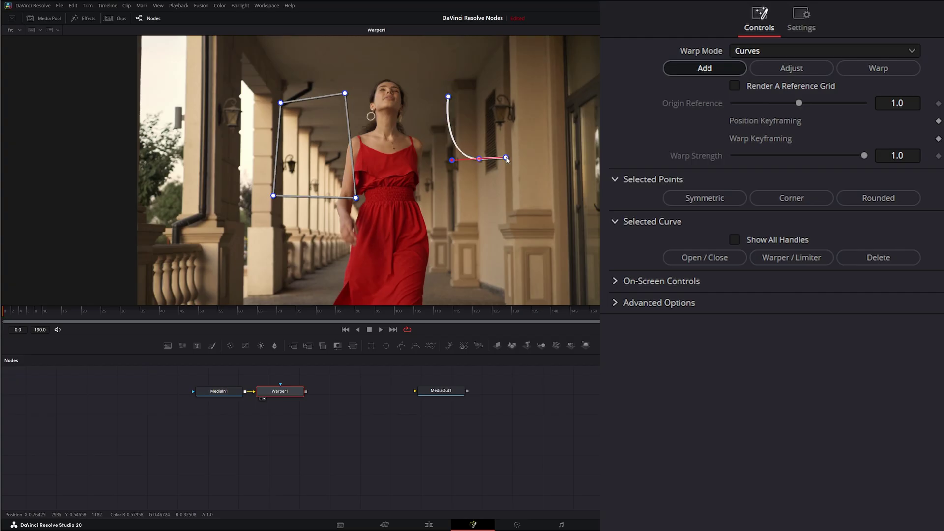
drag(541, 122, 536, 93)
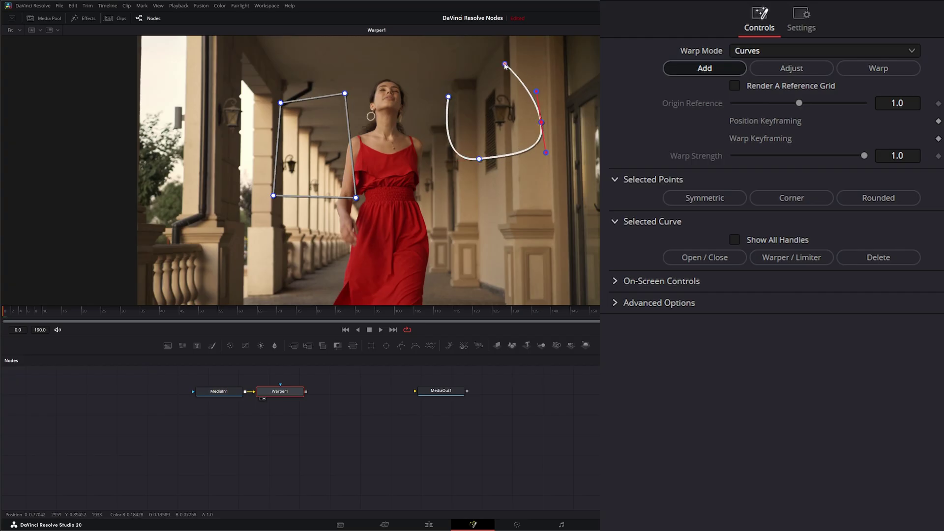
drag(494, 62, 467, 64)
click(449, 97)
click(449, 98)
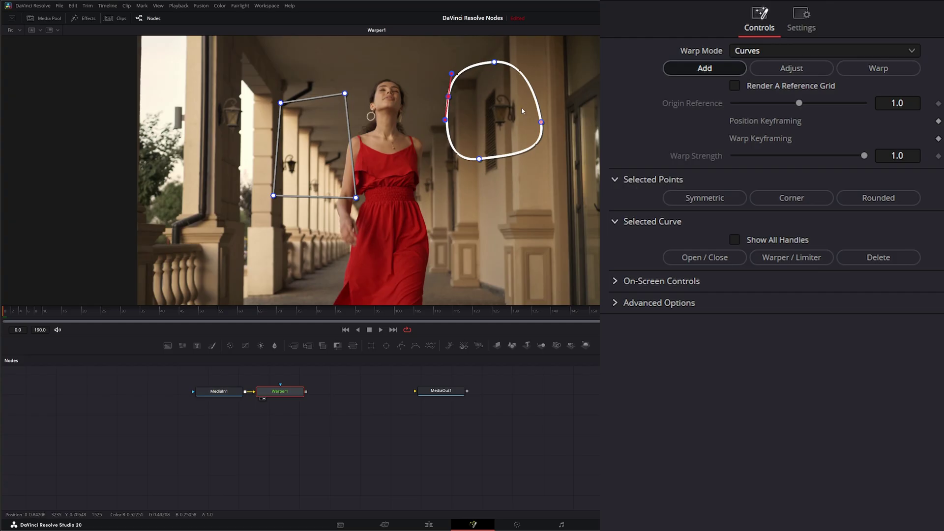
- Make the colonnade curve's point near the woman's head Rounded, then make the lamp curve's nearest point a Corner and move it toward her
click(345, 94)
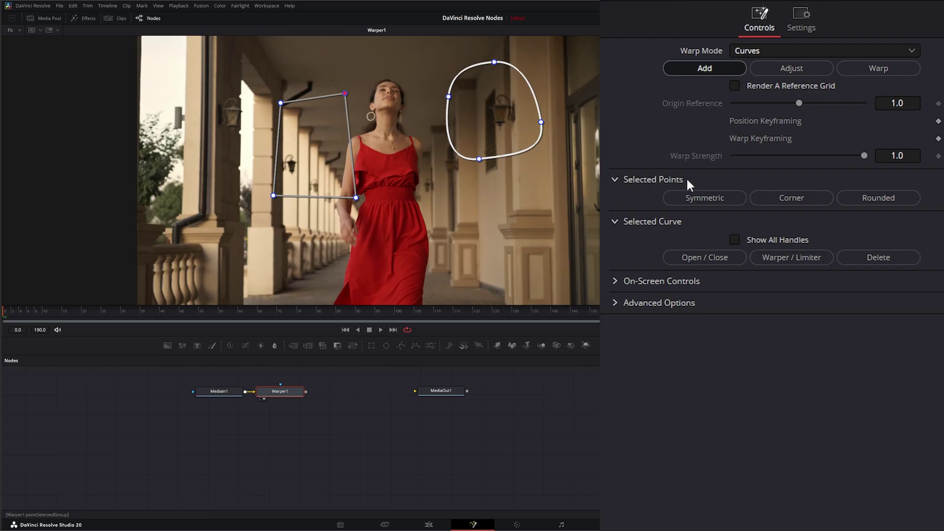
click(882, 196)
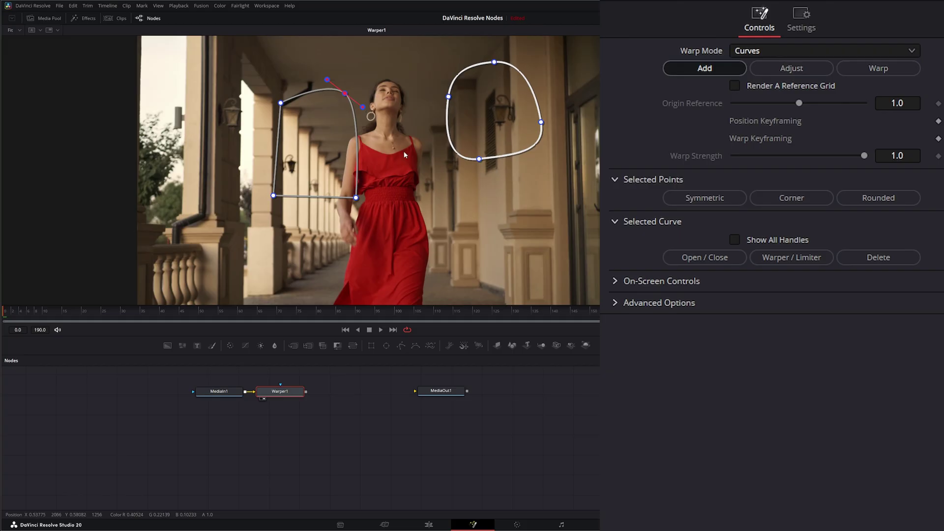
click(448, 97)
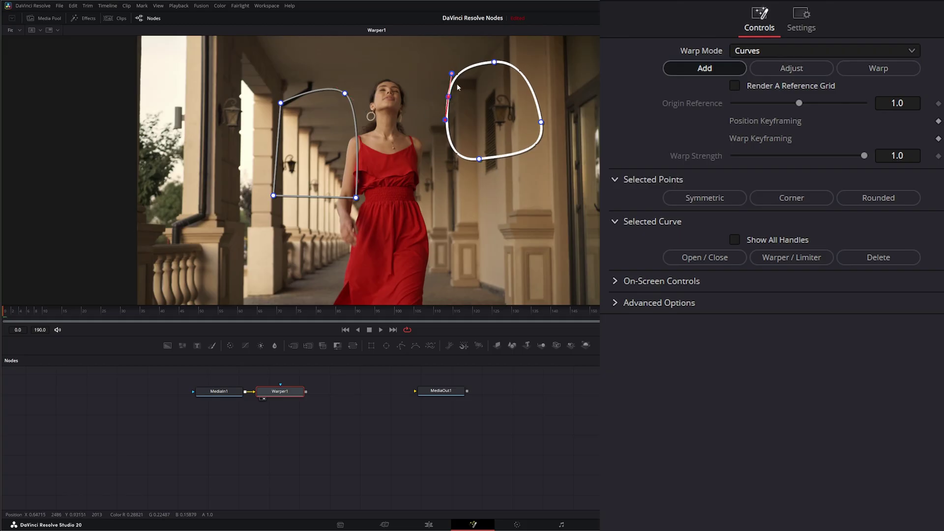
click(801, 195)
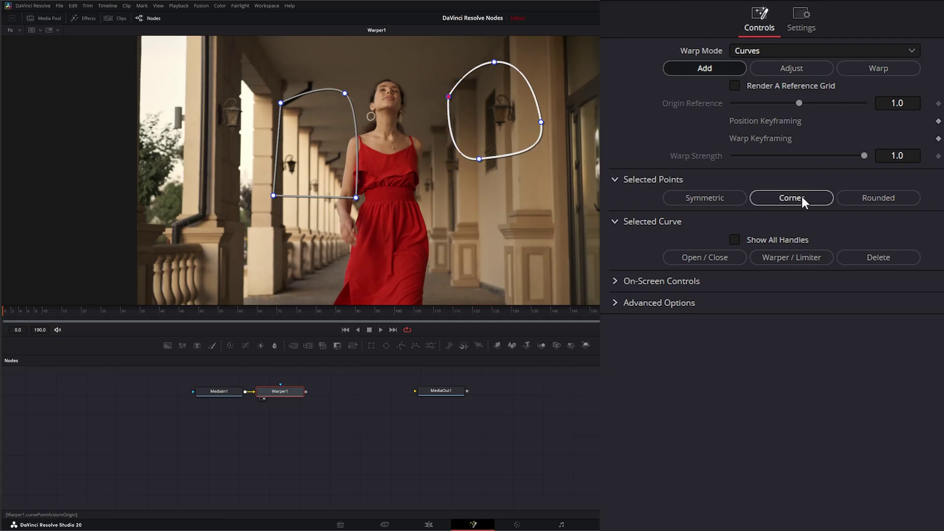
drag(449, 97, 426, 87)
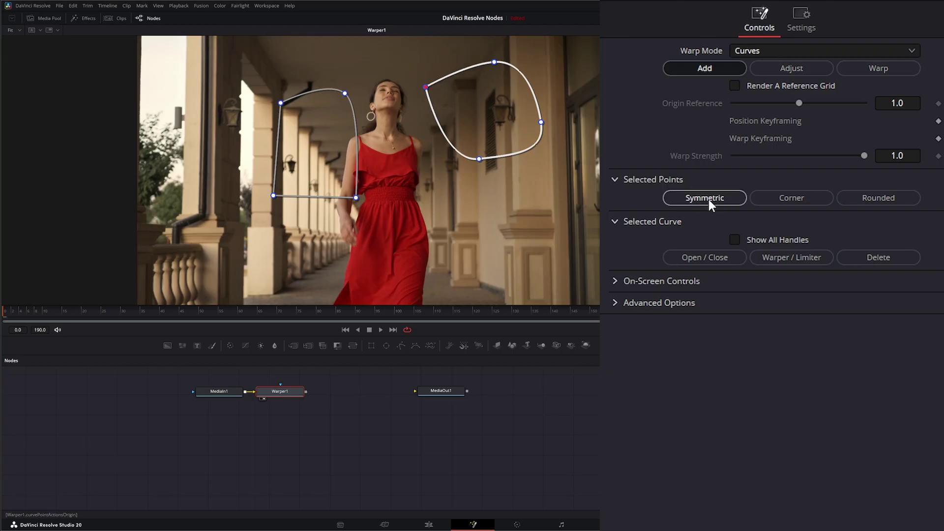
- In Adjust mode, select all points of the colonnade curve together, then the lamp curve's lowest and door-side points individually
click(790, 70)
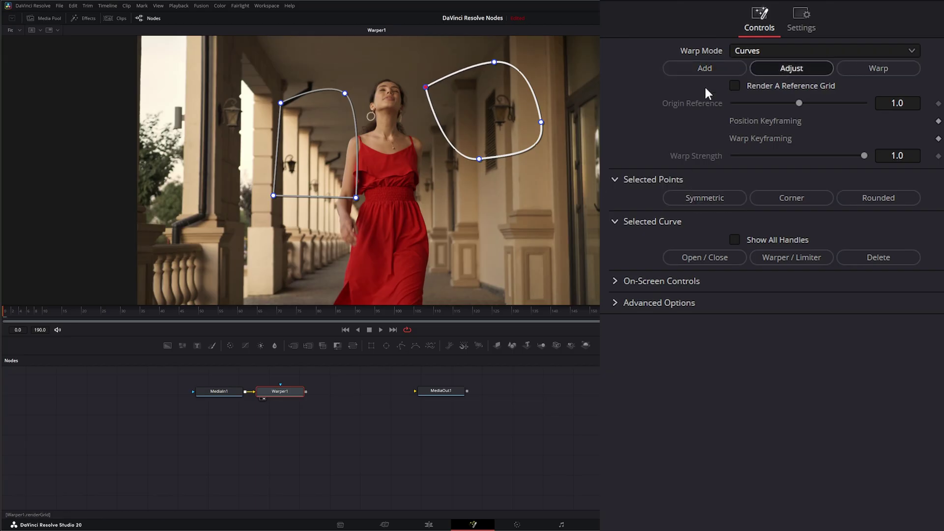
drag(242, 93, 342, 205)
drag(349, 204, 348, 204)
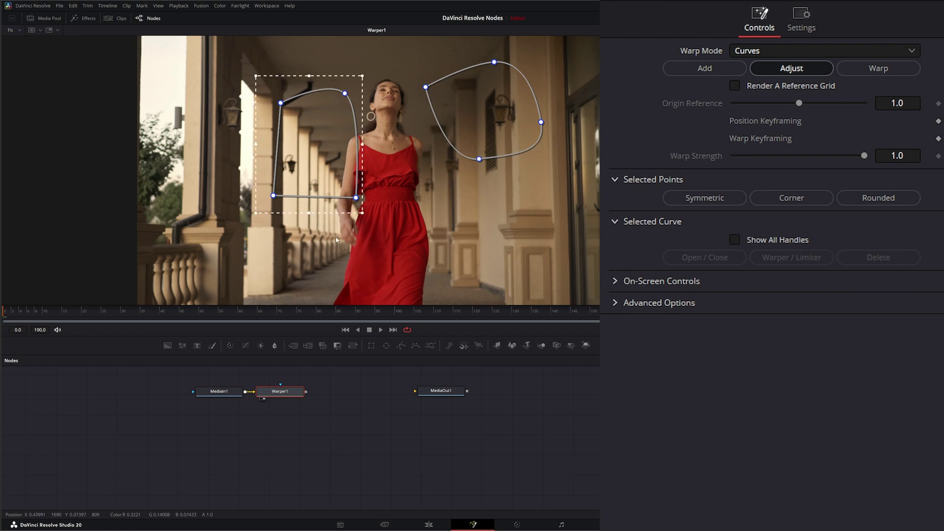
click(701, 196)
click(368, 201)
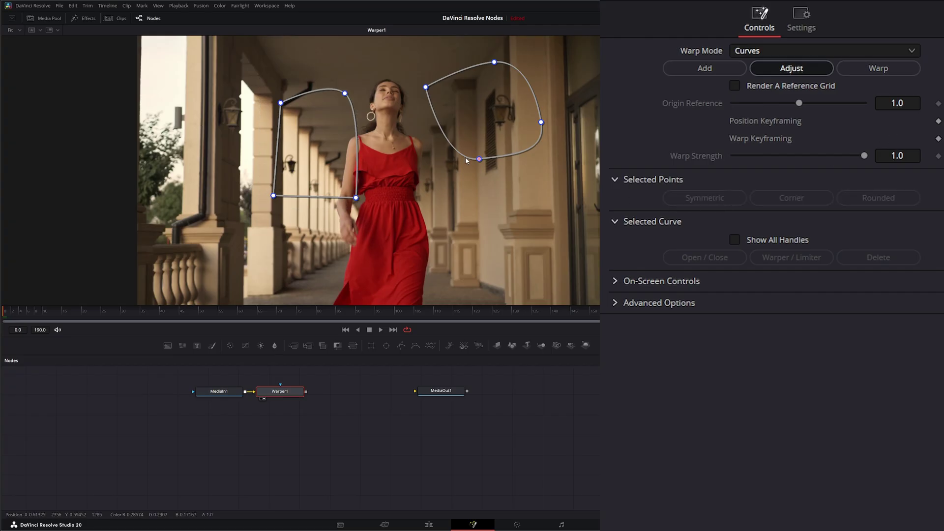
click(479, 160)
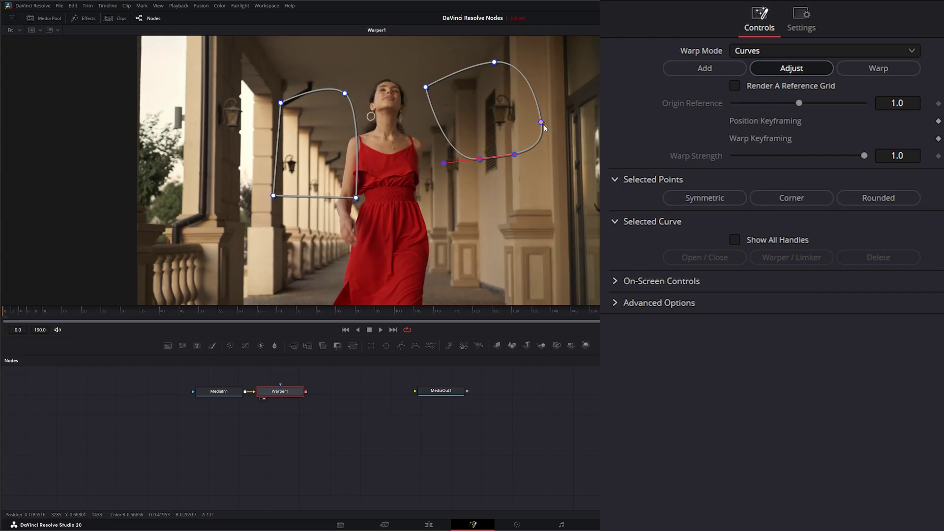
click(542, 123)
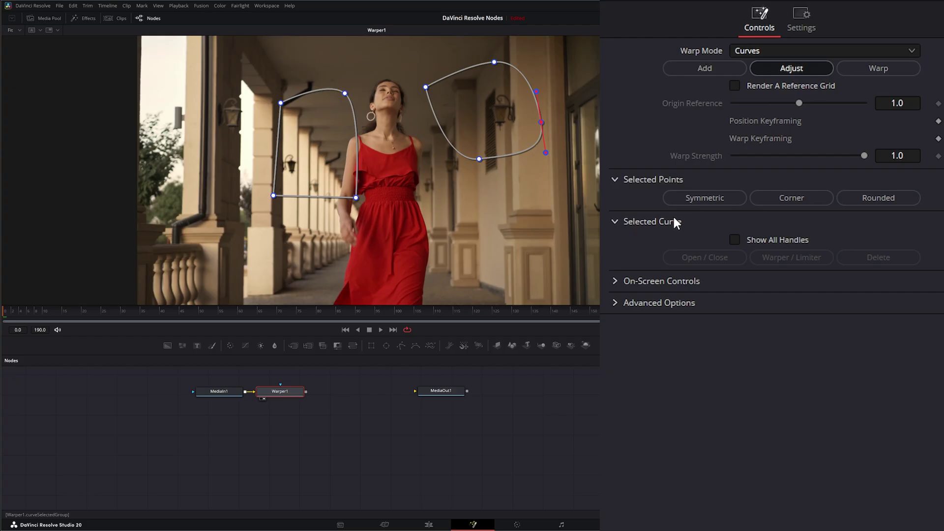
- Select the whole lamp curve and toggle it between open and closed, leaving it closed
click(516, 156)
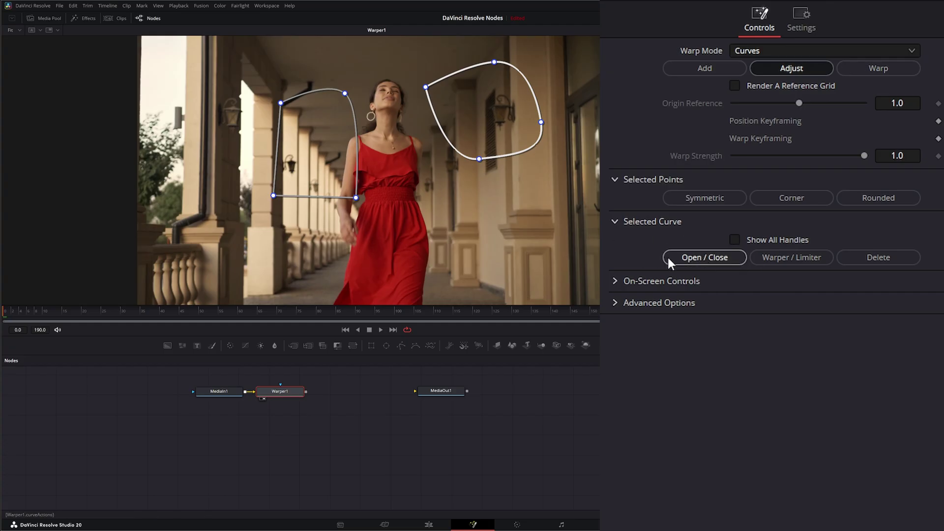
click(698, 258)
click(695, 259)
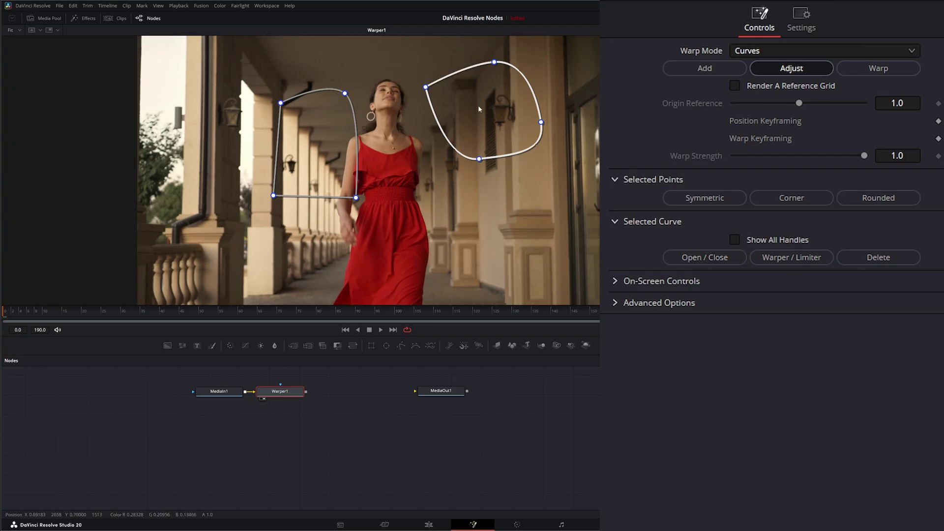
- Show all handles on the lamp curve, make its door-side point's handle more vertical, and hide the handles again
click(736, 240)
mouse_move(546, 153)
mouse_down()
mouse_move(555, 158)
mouse_move(525, 163)
mouse_move(539, 158)
mouse_up()
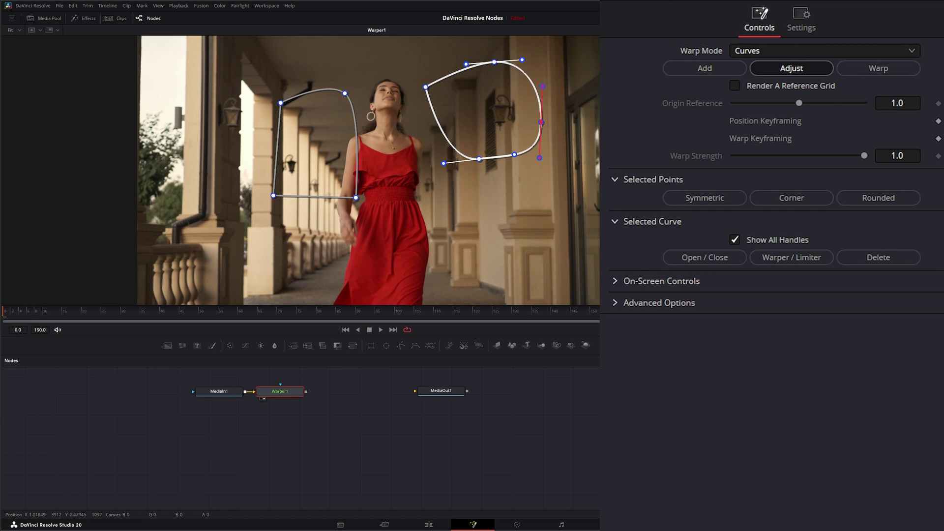
click(735, 240)
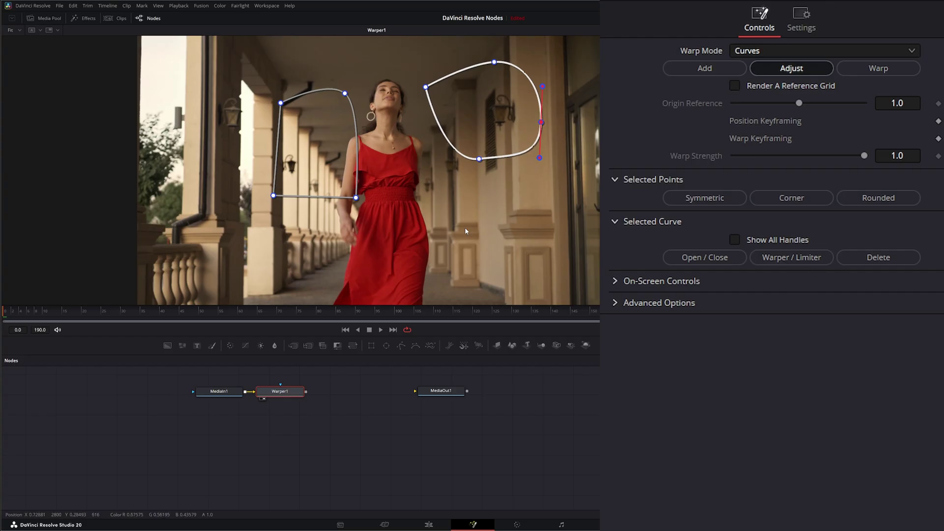
- Try warping the footage from the colonnade curve's lower corner beside the woman's waist
click(883, 69)
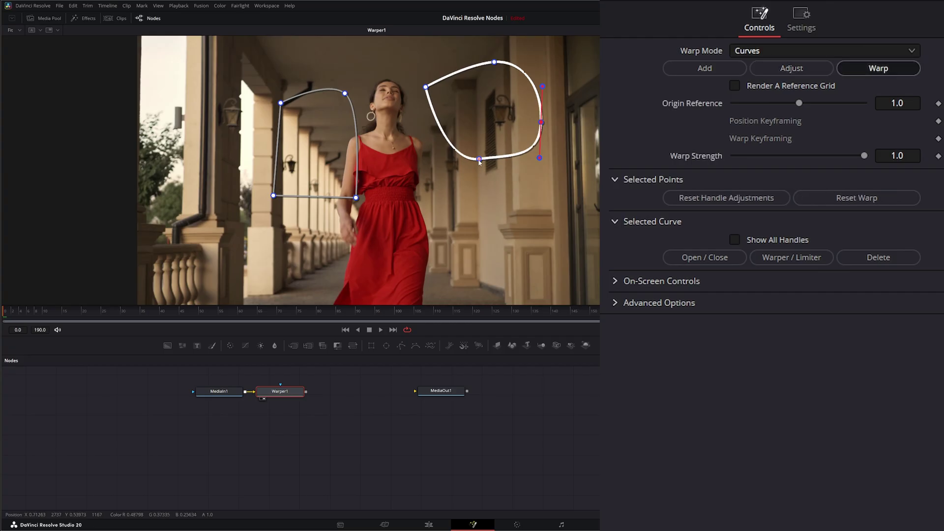
mouse_move(356, 198)
mouse_down()
mouse_move(450, 197)
mouse_move(357, 198)
mouse_up()
- In Adjust mode, select the whole lamp curve and convert it from a warper to a limiter
click(791, 68)
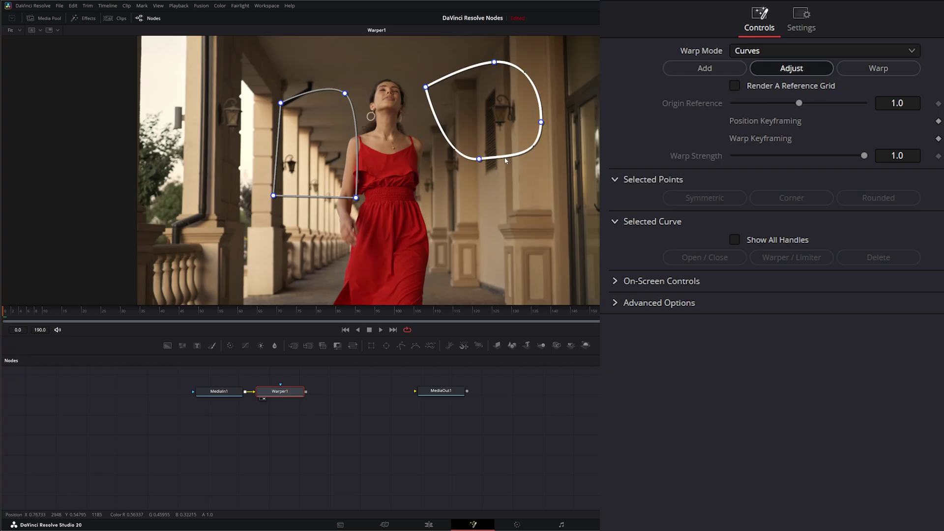
click(480, 160)
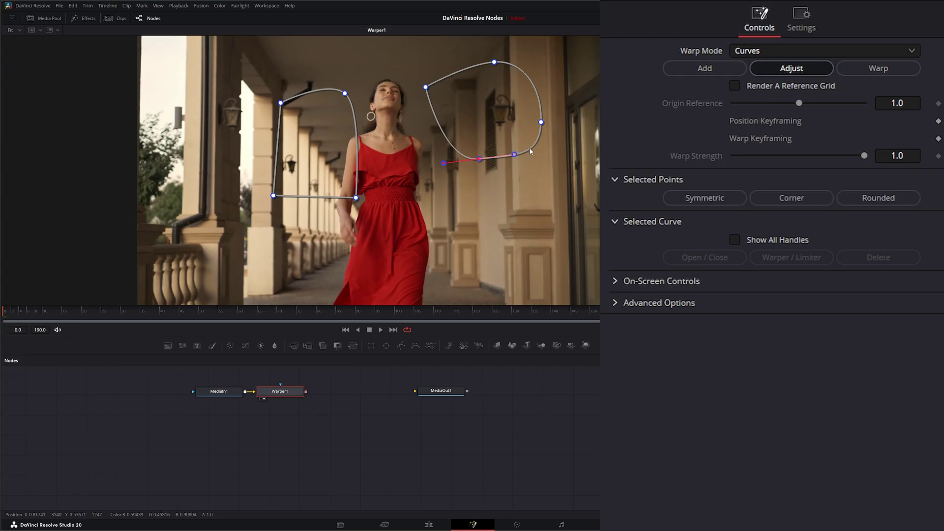
click(446, 138)
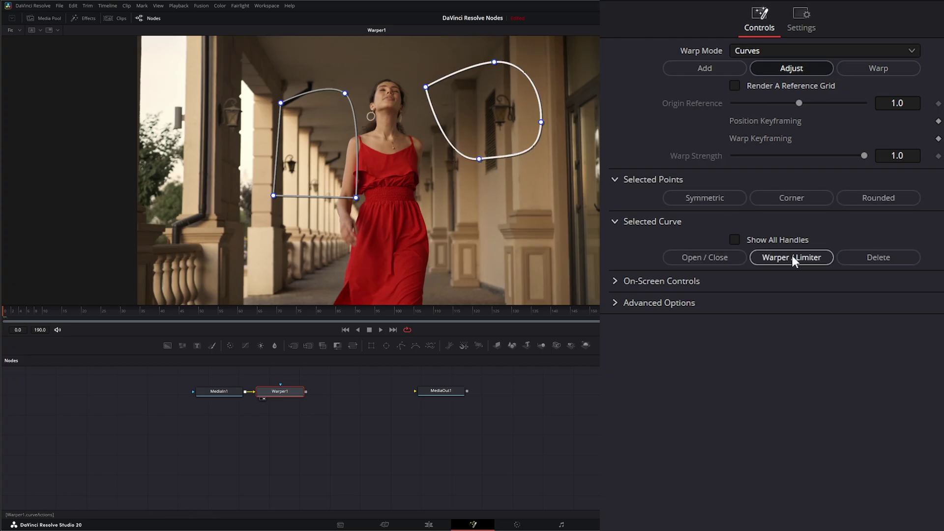
click(810, 258)
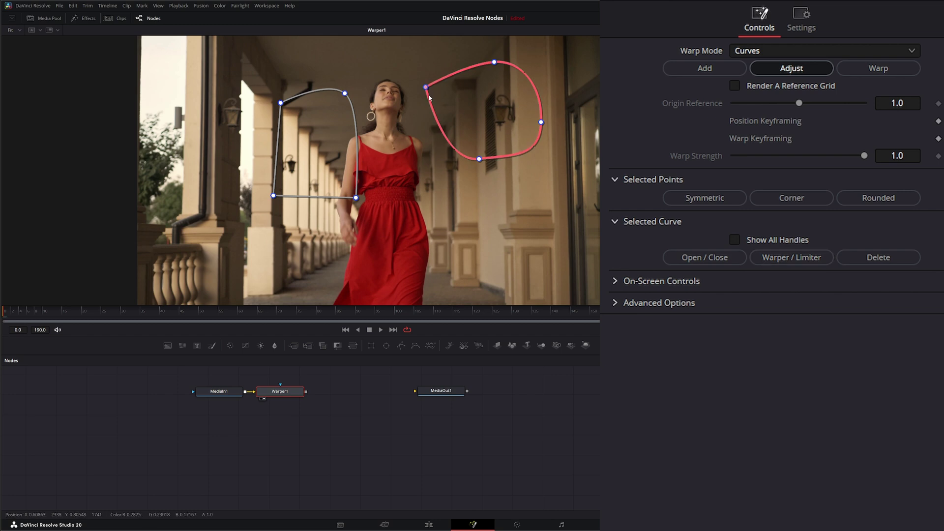
- In Warp mode, distort the footage by shifting the colonnade curve's lower corner slightly toward the woman's waist
click(879, 69)
mouse_move(357, 197)
mouse_down()
mouse_move(434, 179)
mouse_move(360, 197)
mouse_up()
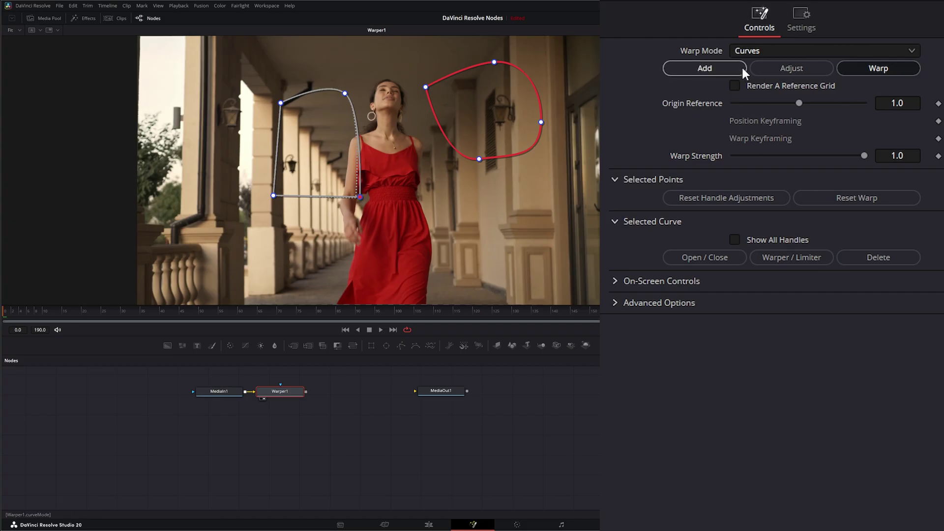
- Clear the existing curves and draw an open, vertical two-point curve from the woman's forehead down to her skirt
click(934, 2)
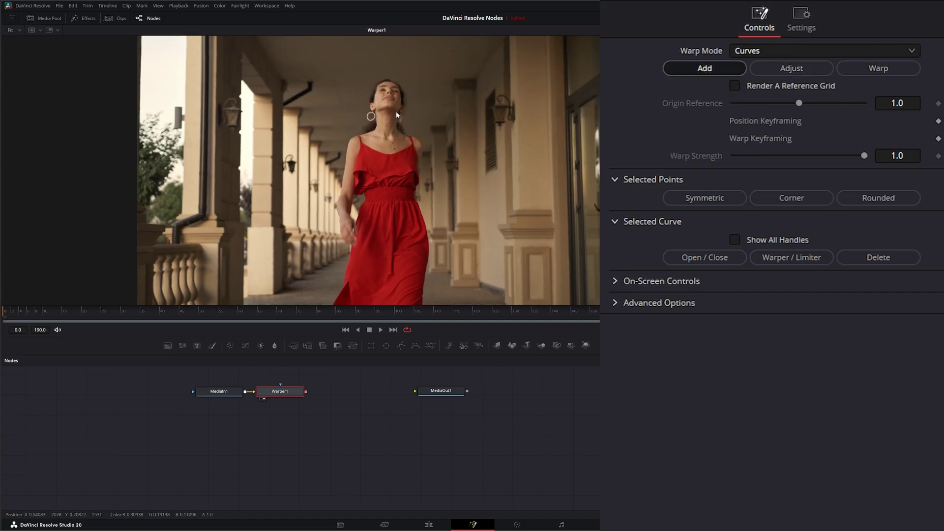
mouse_move(388, 88)
mouse_down()
mouse_move(396, 150)
mouse_move(403, 280)
mouse_up()
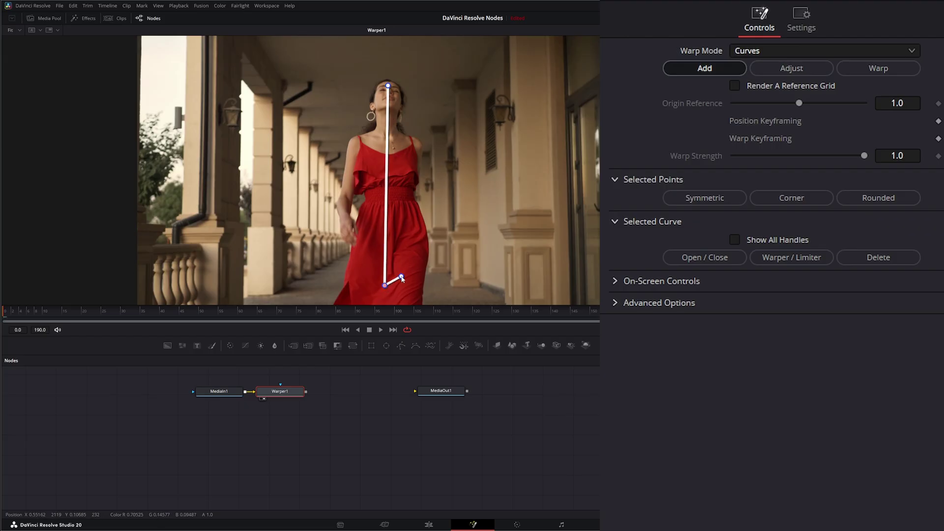
key(Escape)
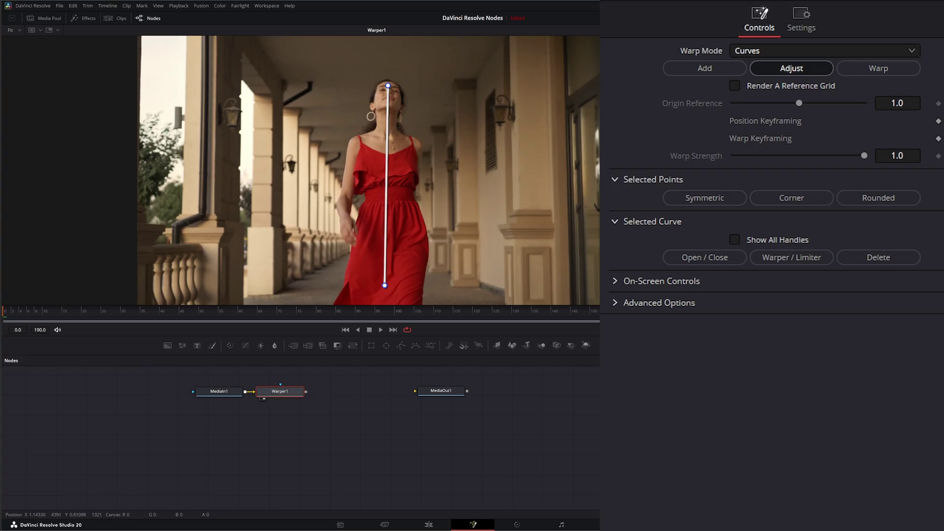
- Convert the woman's curve to a limiter and draw an open, vertical two-point curve along the pillar in the colonnade
click(388, 155)
click(798, 258)
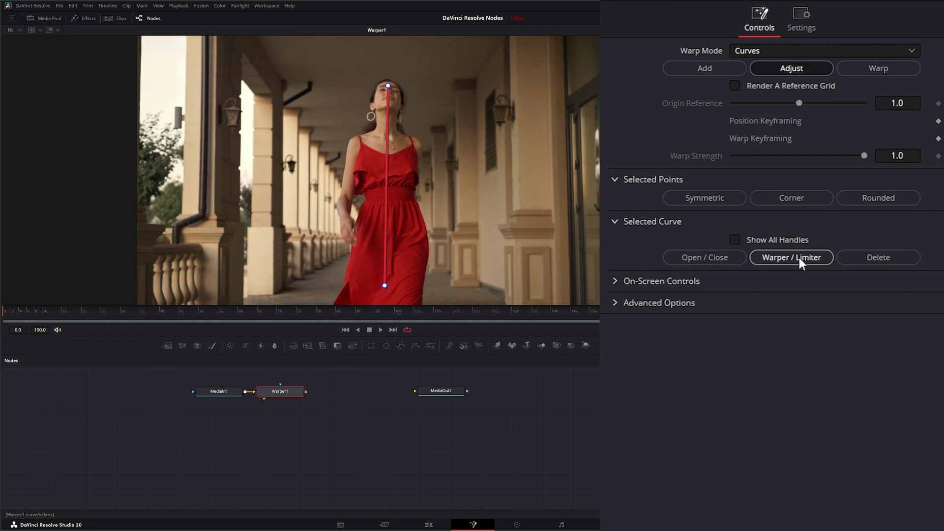
click(717, 67)
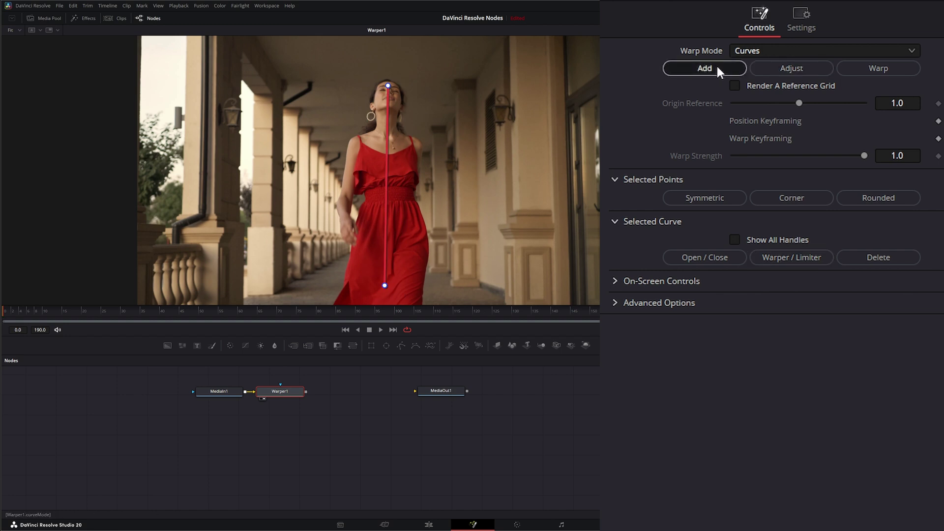
mouse_move(282, 91)
mouse_down()
mouse_move(292, 177)
mouse_move(281, 285)
mouse_up()
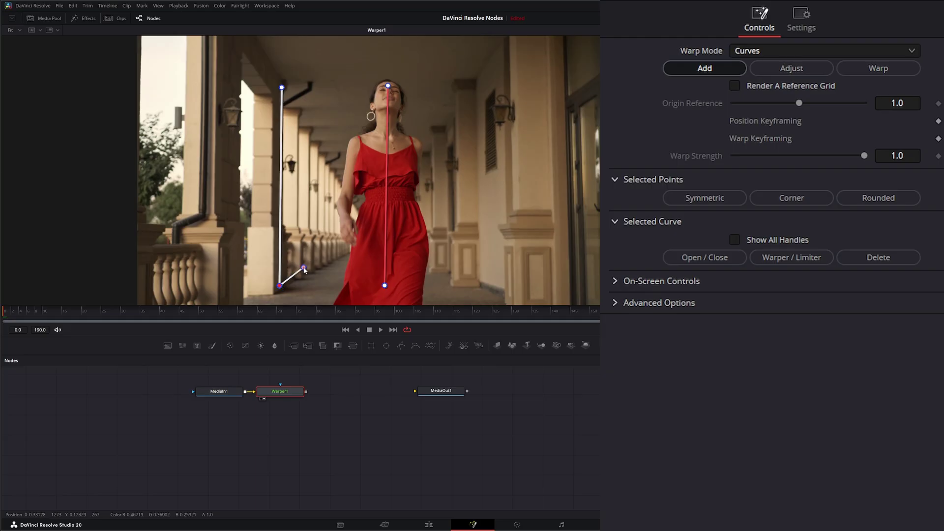
key(Escape)
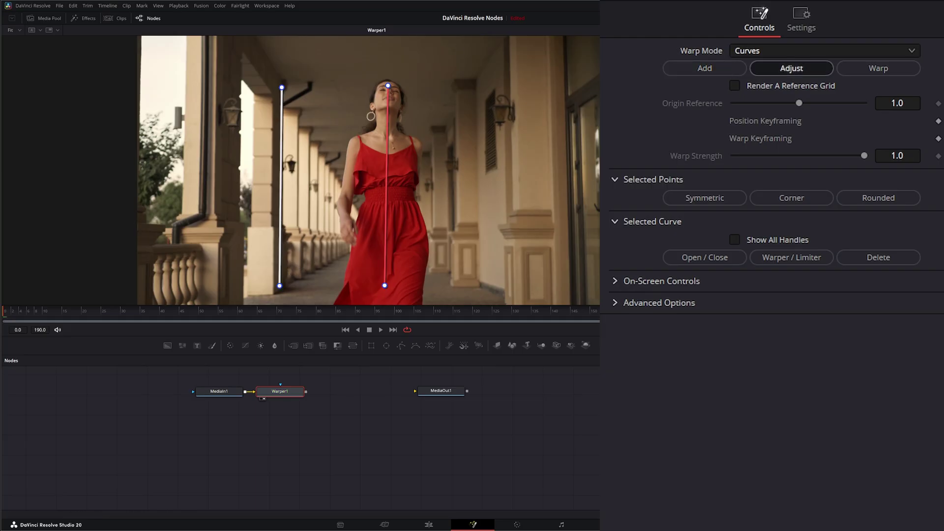
- In Warp mode, shift the whole pillar curve away from the woman, then nudge its lower end slightly downward
click(898, 68)
mouse_move(281, 214)
mouse_down()
mouse_move(326, 214)
mouse_move(266, 208)
mouse_up()
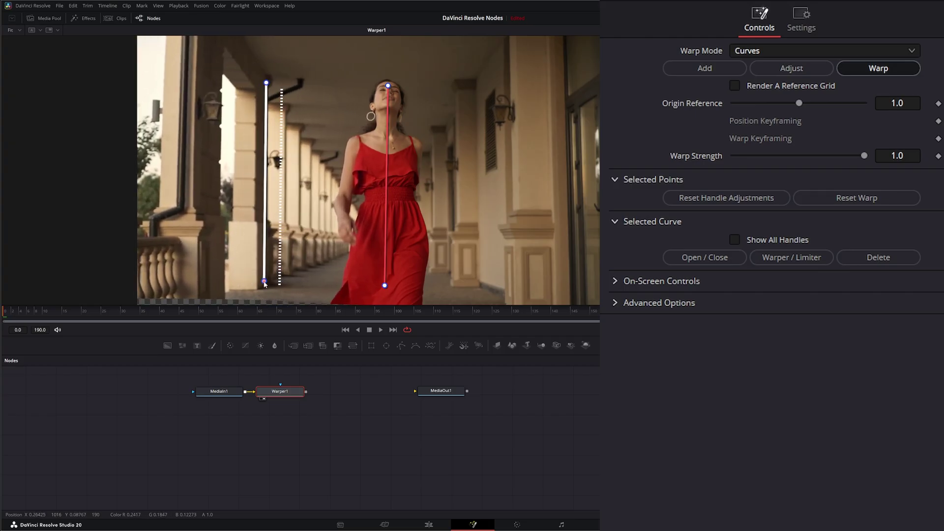
mouse_move(265, 281)
mouse_down()
mouse_move(344, 265)
mouse_move(266, 284)
mouse_up()
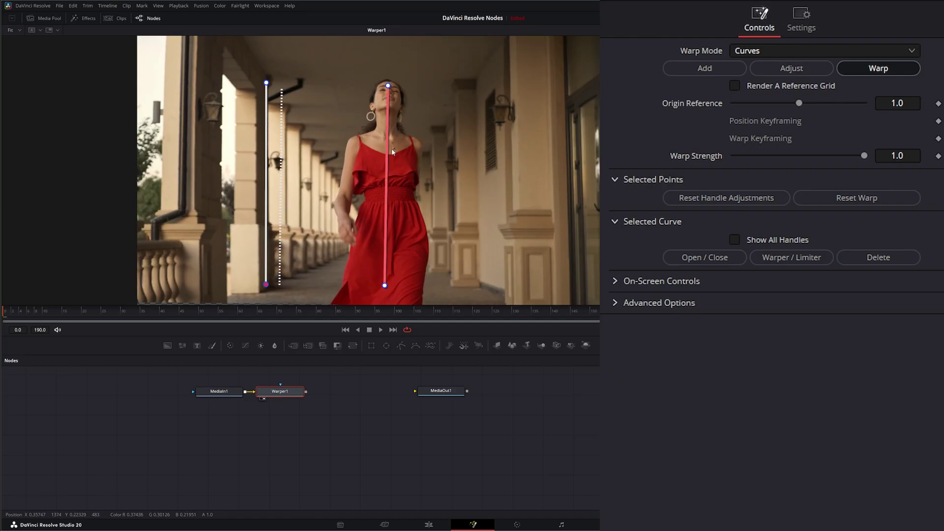
- Delete the limiter curve on the woman, then move the pillar curve in Warp mode to shift the footage without a limiter
click(365, 77)
click(386, 185)
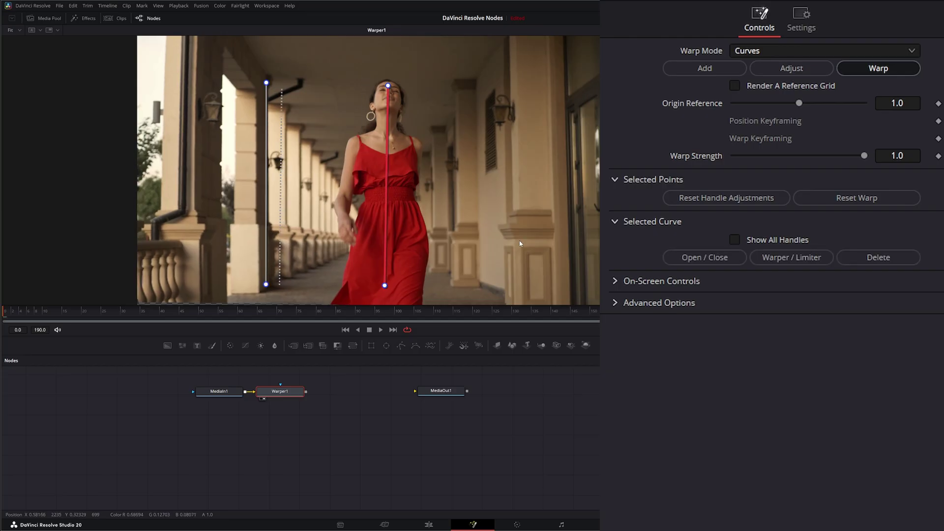
click(886, 259)
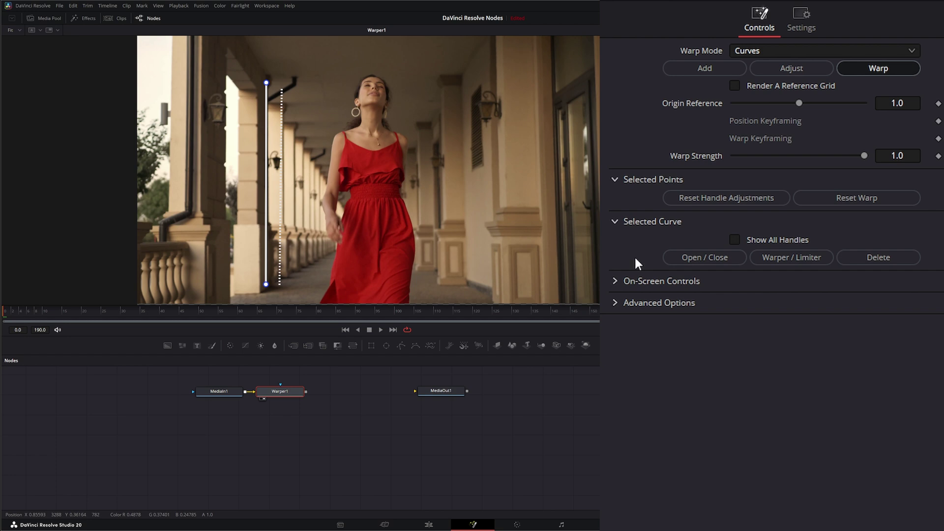
click(881, 71)
drag(269, 201, 309, 285)
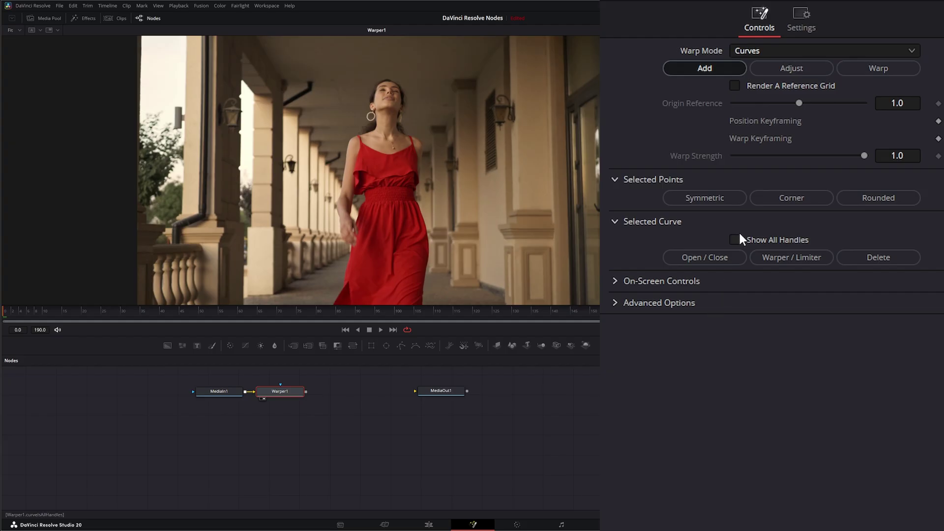
click(615, 303)
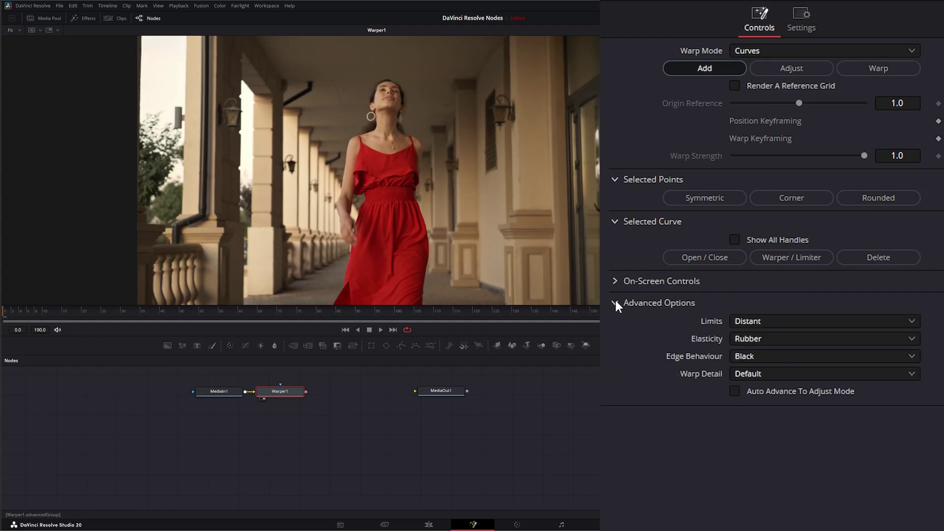
click(616, 303)
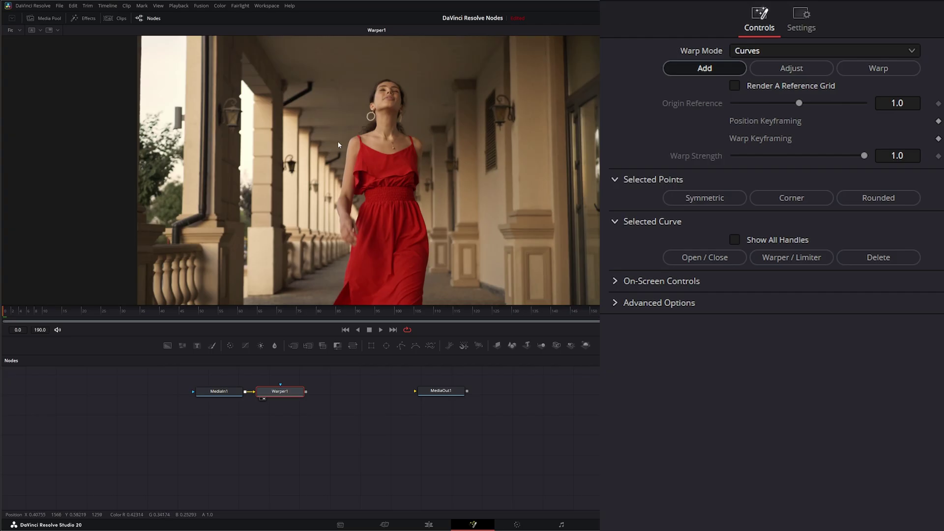
- Draw a closed, rounded three-point curve by the woman's raised-chin side and a closed four-point corner limiter on her other side
mouse_move(284, 117)
mouse_down()
mouse_move(271, 140)
mouse_move(281, 177)
mouse_move(322, 180)
mouse_move(350, 148)
mouse_move(344, 123)
mouse_move(285, 111)
mouse_up()
click(284, 115)
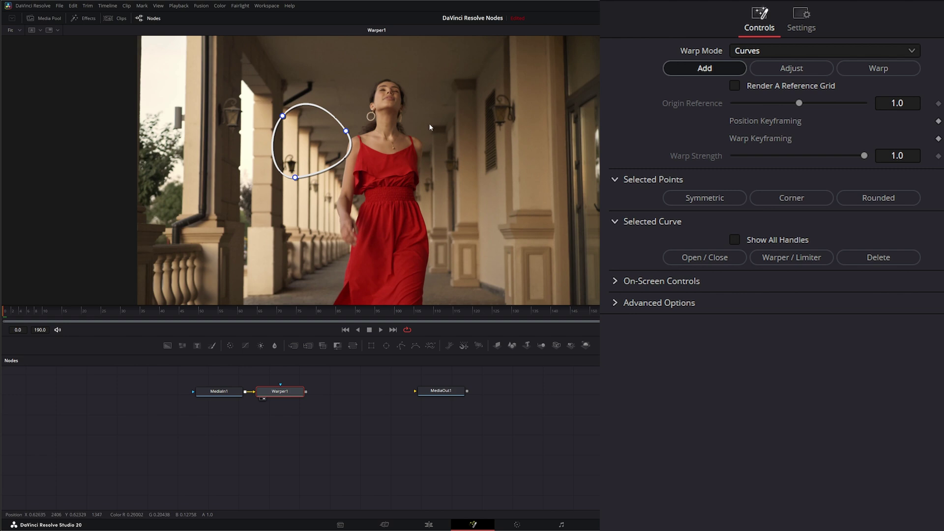
mouse_move(424, 102)
mouse_down()
mouse_move(424, 177)
mouse_move(493, 173)
mouse_move(482, 89)
mouse_move(428, 104)
mouse_up()
click(426, 103)
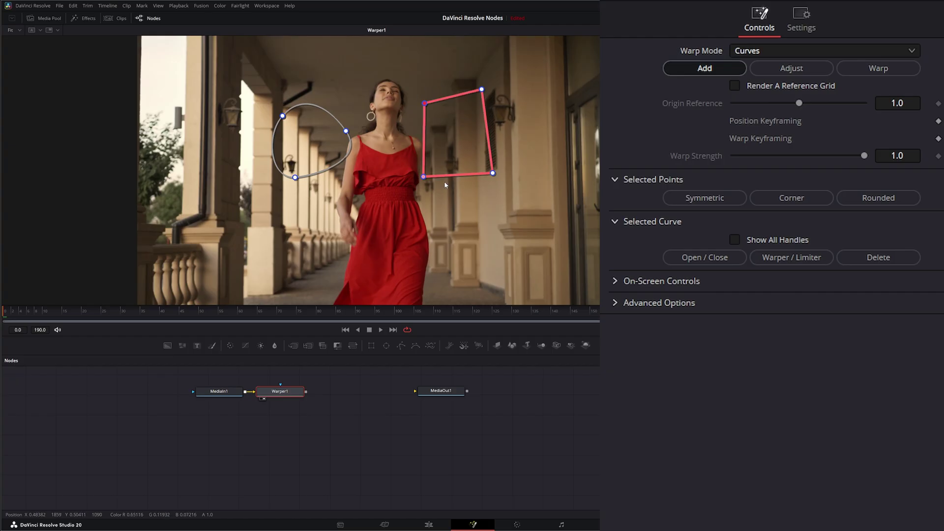
- Draw a closed four-point corner curve around the pillar base beside the woman's skirt, below the limiter
click(467, 212)
click(438, 268)
click(553, 265)
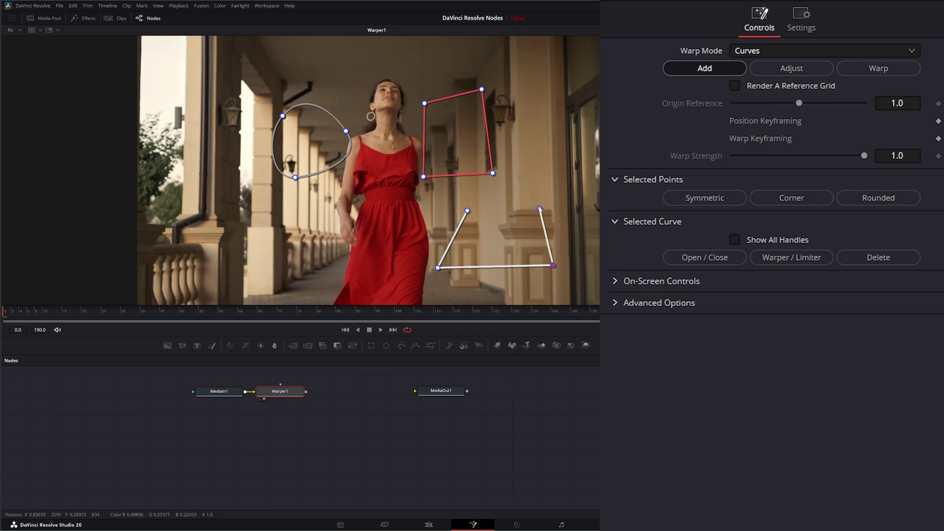
click(537, 202)
click(469, 211)
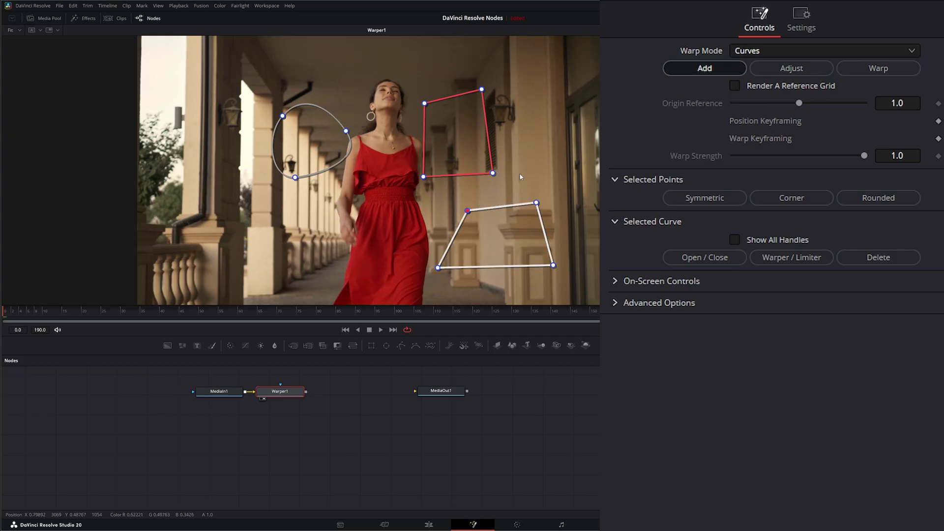
- Draw a closed four-point corner curve over the near pillar with the drainpipe, beside the balustrade
click(796, 68)
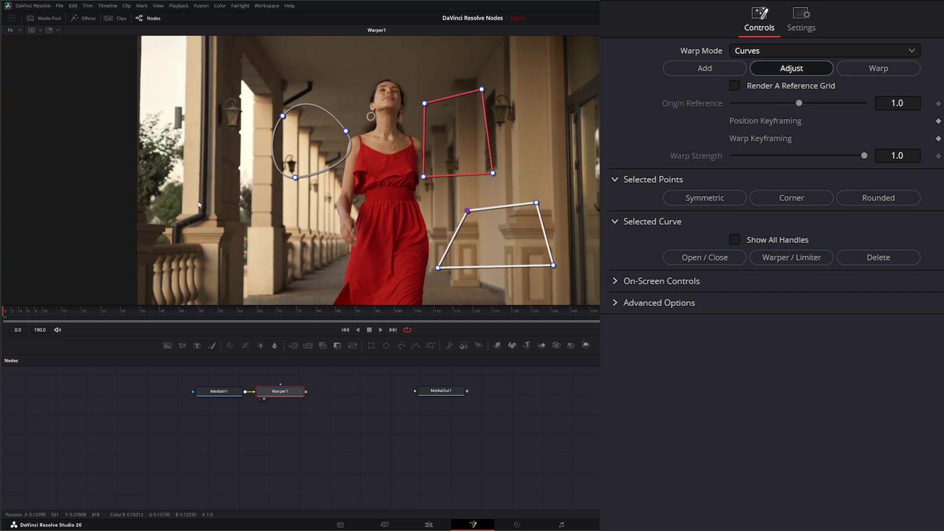
click(191, 144)
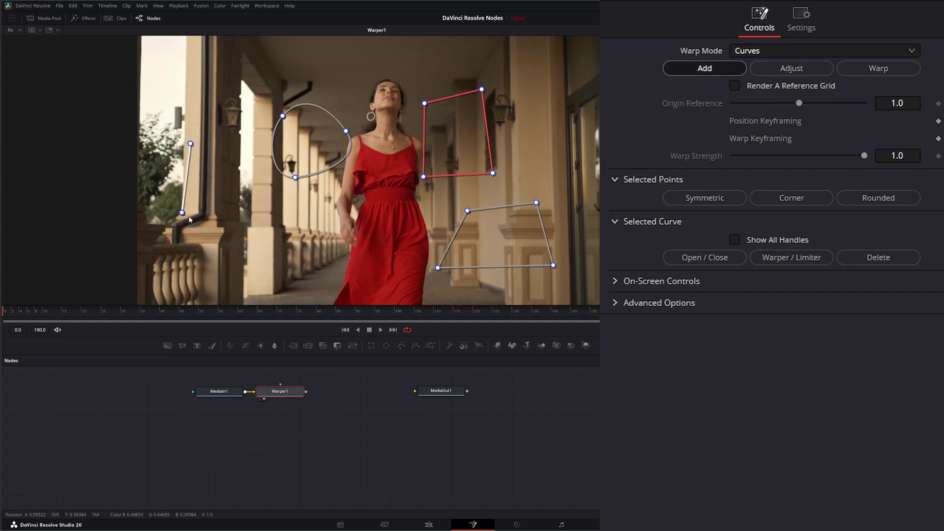
click(244, 217)
click(245, 132)
click(190, 144)
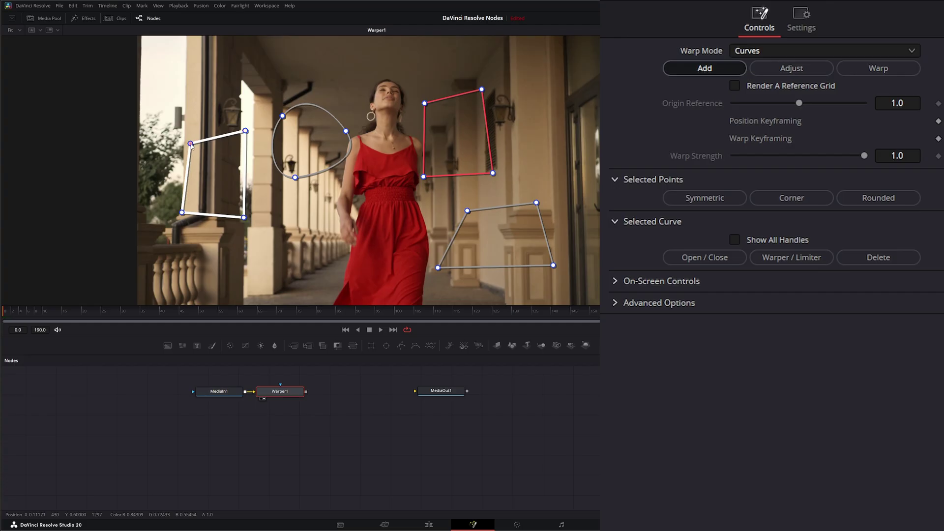
- Draw a closed four-point corner curve just above the woman's head
click(792, 69)
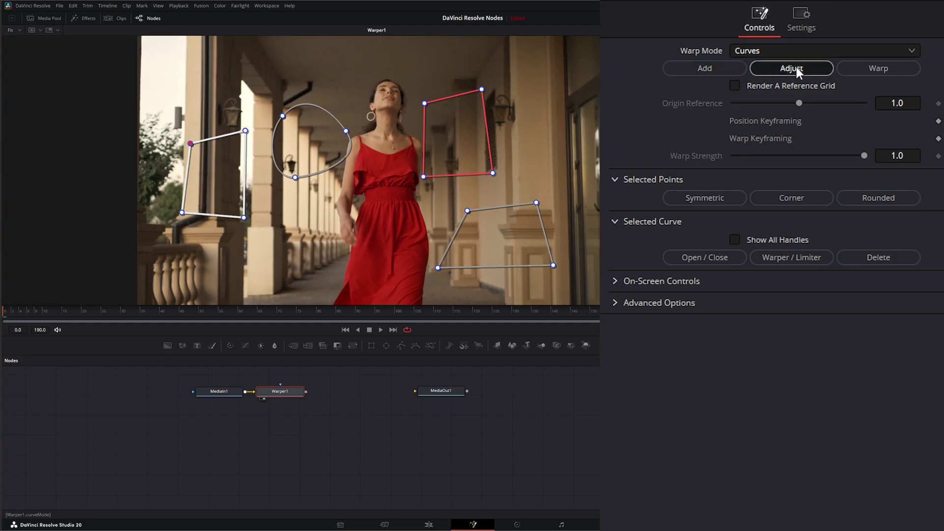
click(342, 63)
click(349, 100)
click(412, 66)
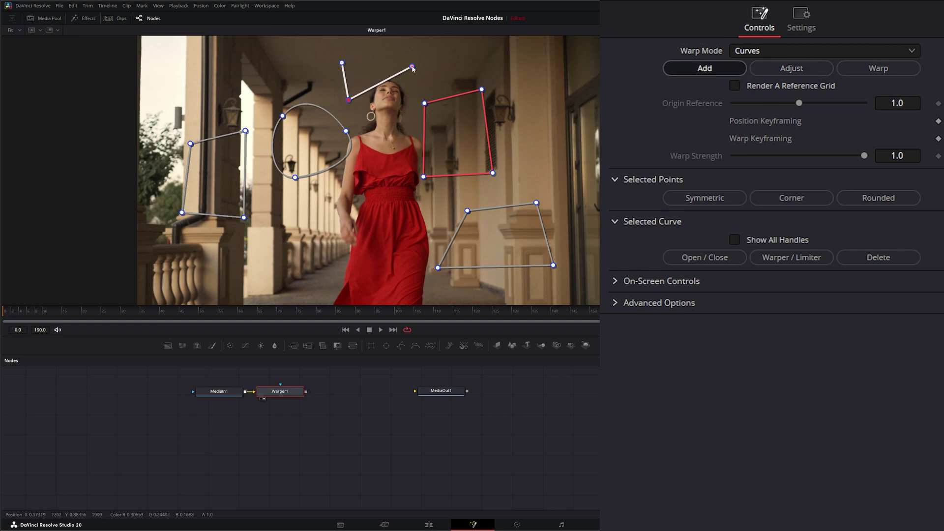
click(374, 53)
click(343, 63)
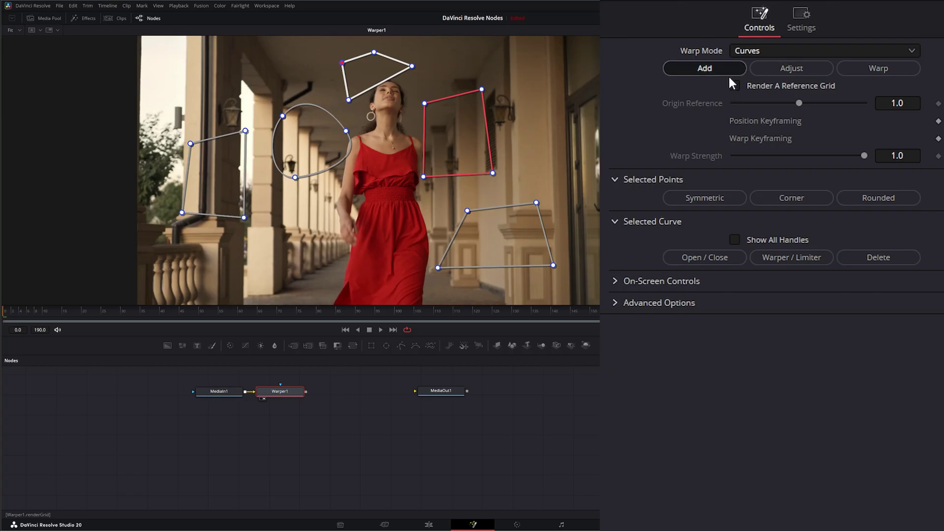
- Switch the curves to Warp mode and turn on rendering of the reference grid
click(784, 69)
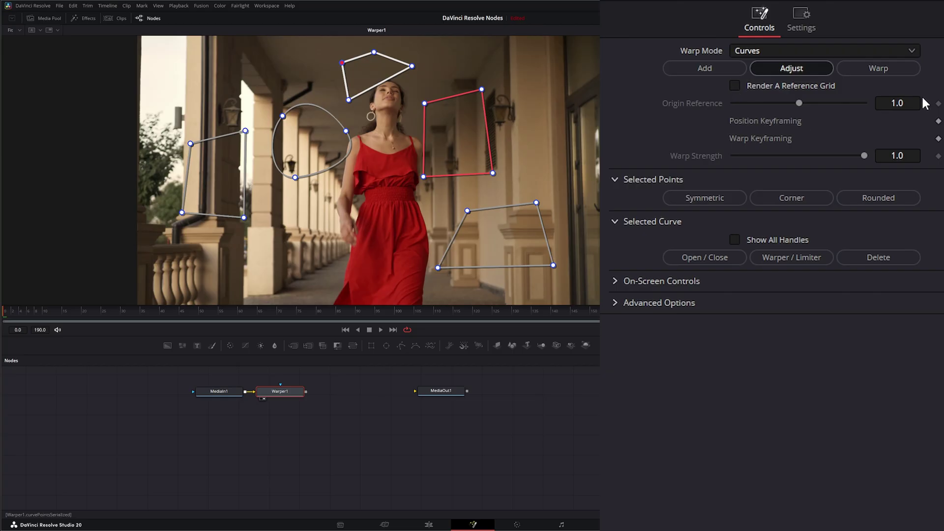
click(880, 69)
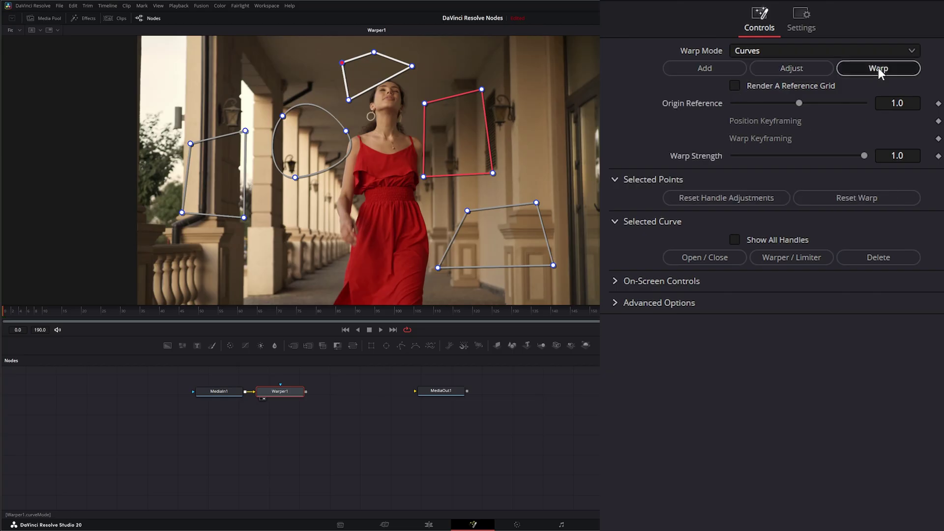
click(734, 84)
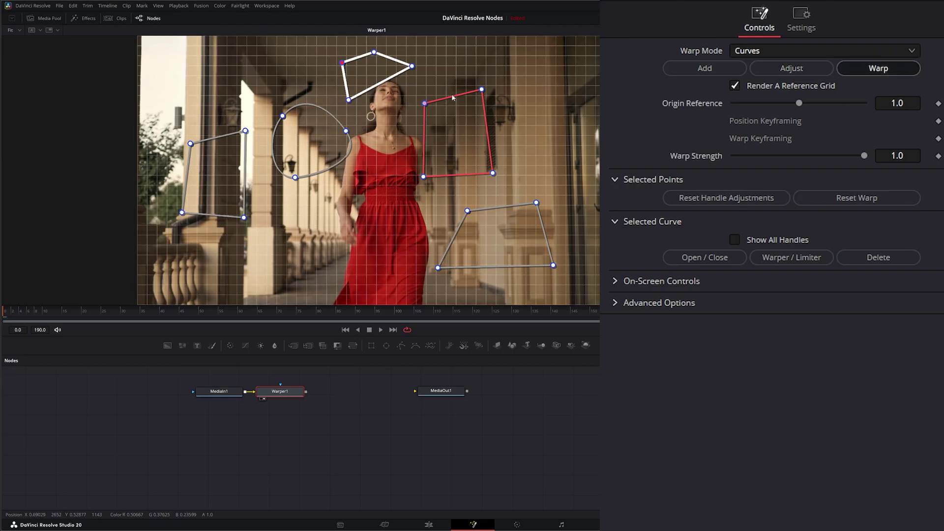
- Move the limiter's upper outer corner outward, then pull the rounded curve's nearest point away from the woman with Origin Reference raised to 1.904
drag(483, 91, 502, 88)
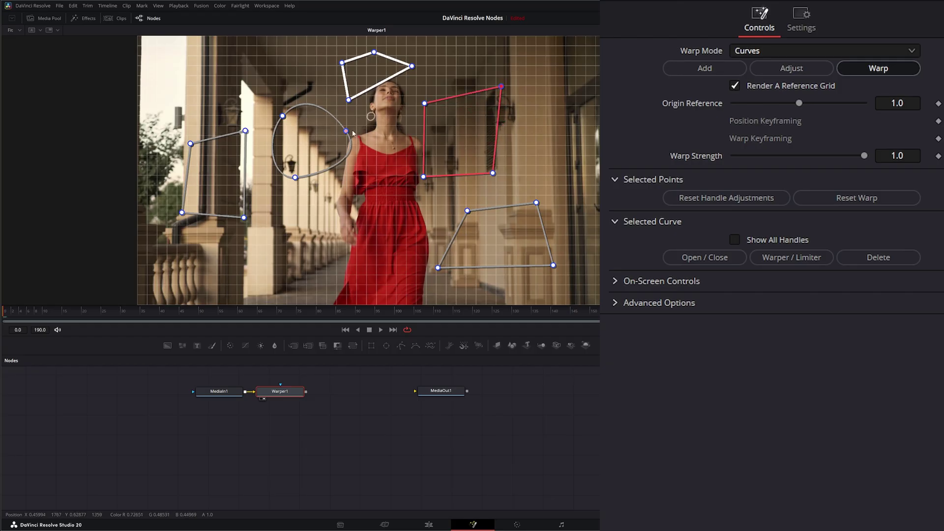
drag(346, 131, 318, 105)
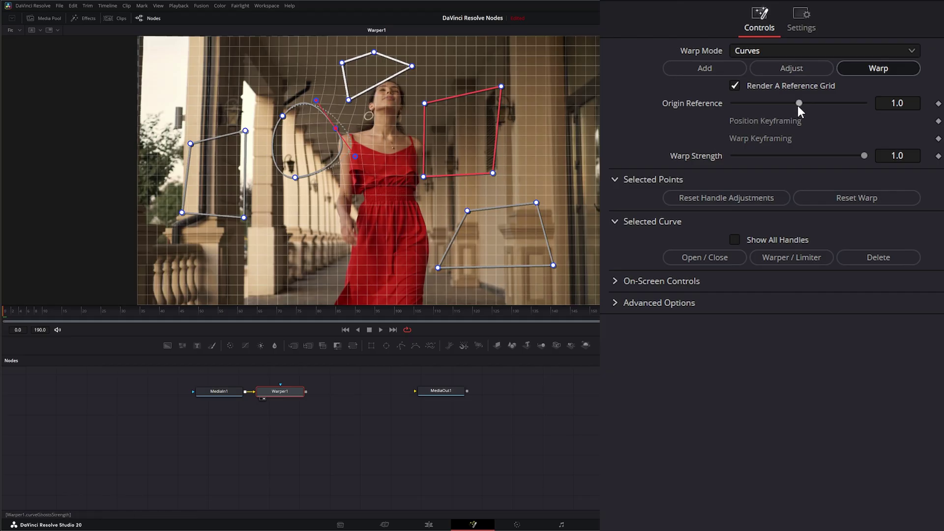
drag(798, 105, 863, 114)
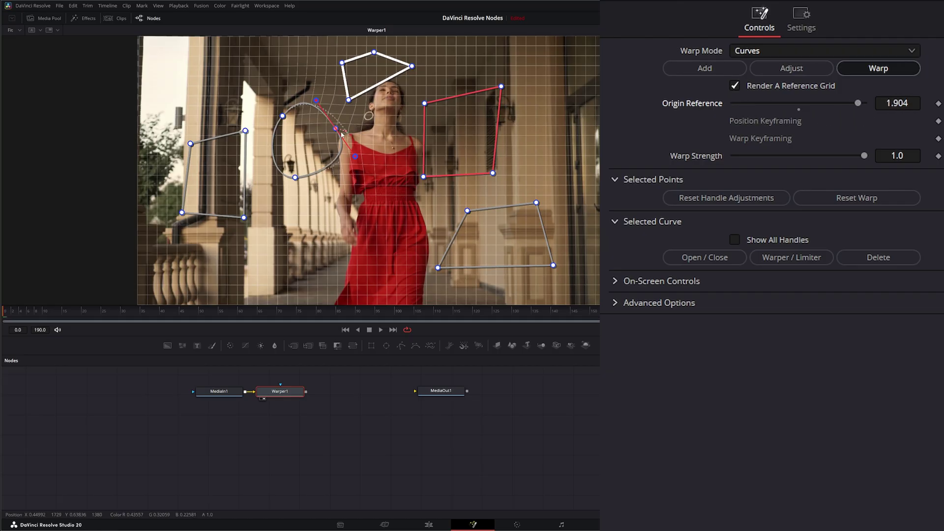
drag(336, 130, 309, 148)
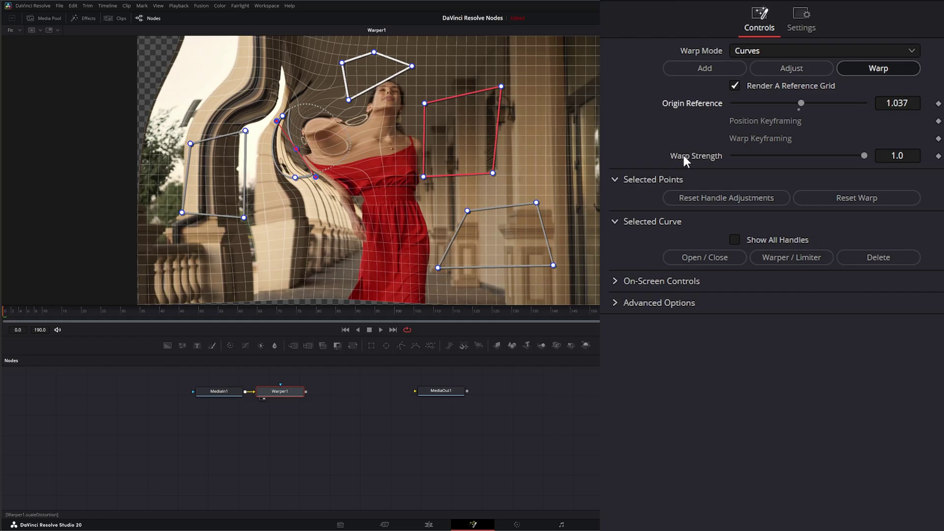
- Set Warp Strength to 0.754 and compare the image in Adjust, Add and Warp modes
drag(865, 155, 831, 158)
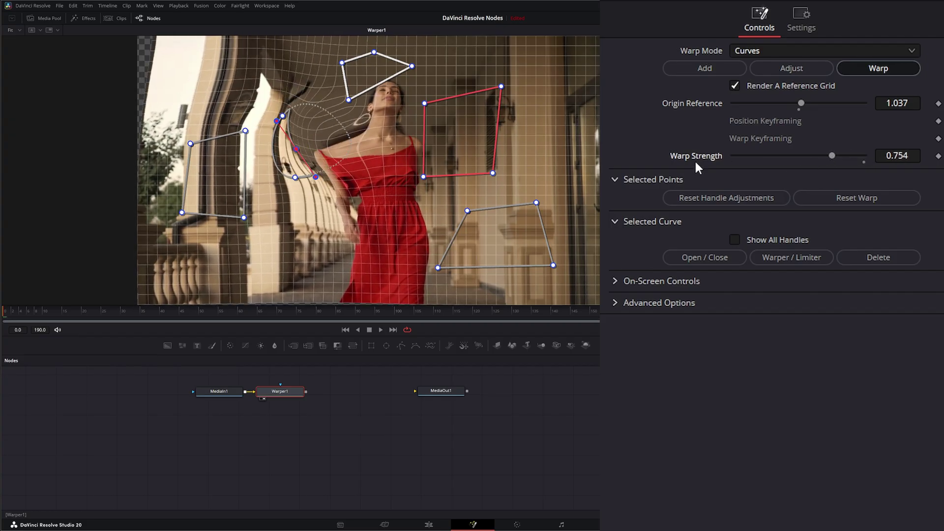
click(795, 72)
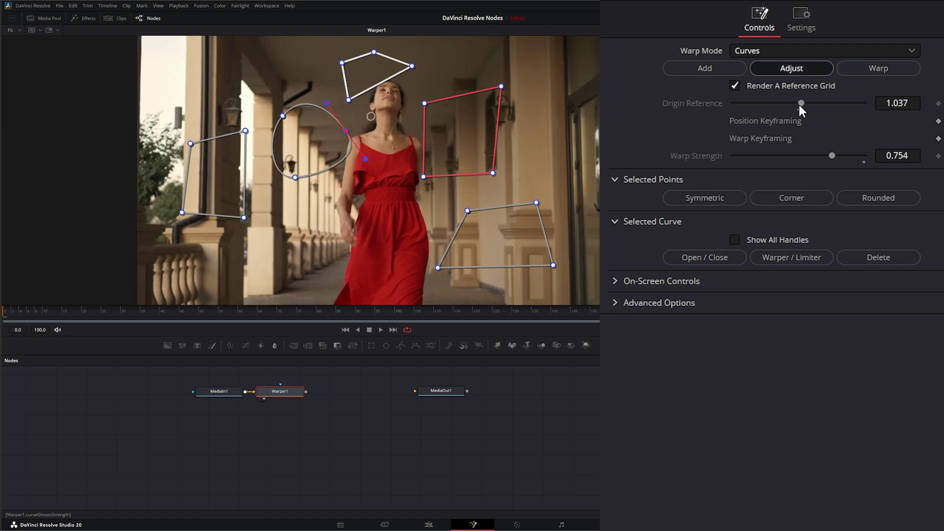
click(701, 70)
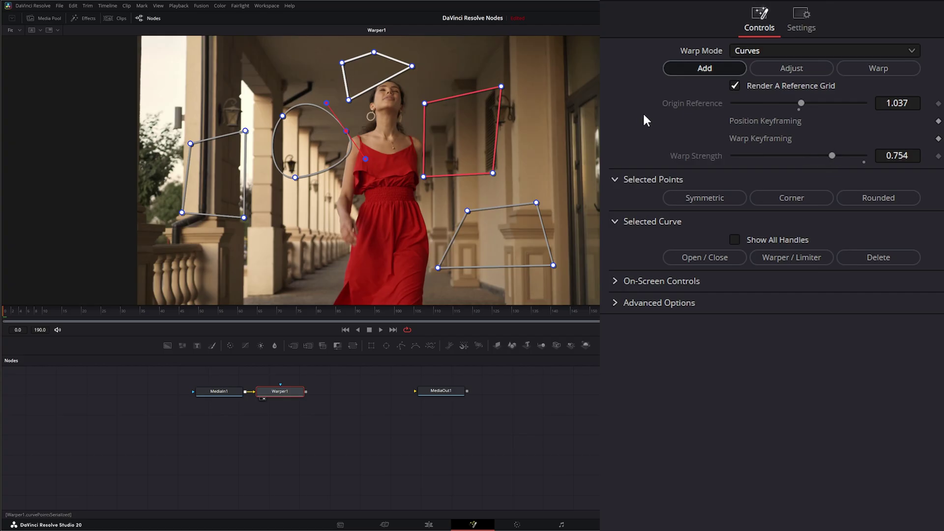
click(892, 68)
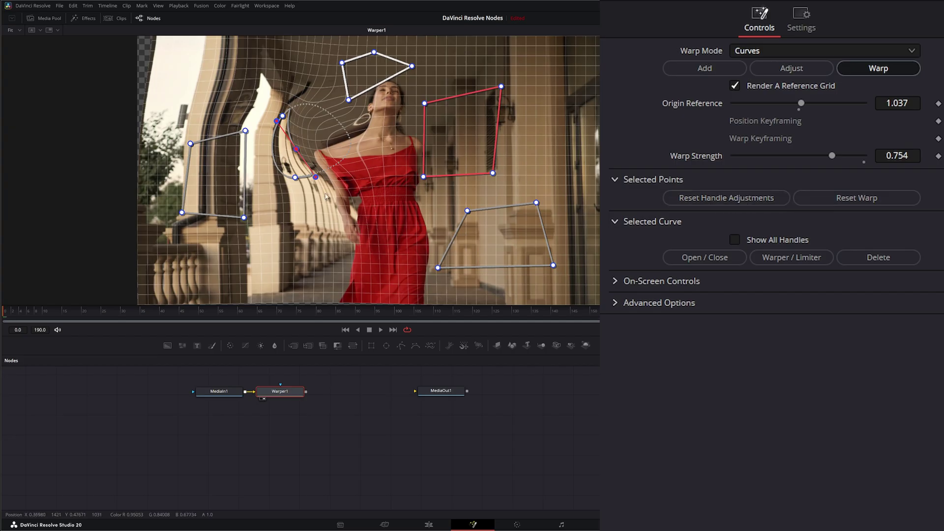
- Rotate the handle of the rounded curve's lowest point to vertical, then reset its handle adjustments
click(296, 177)
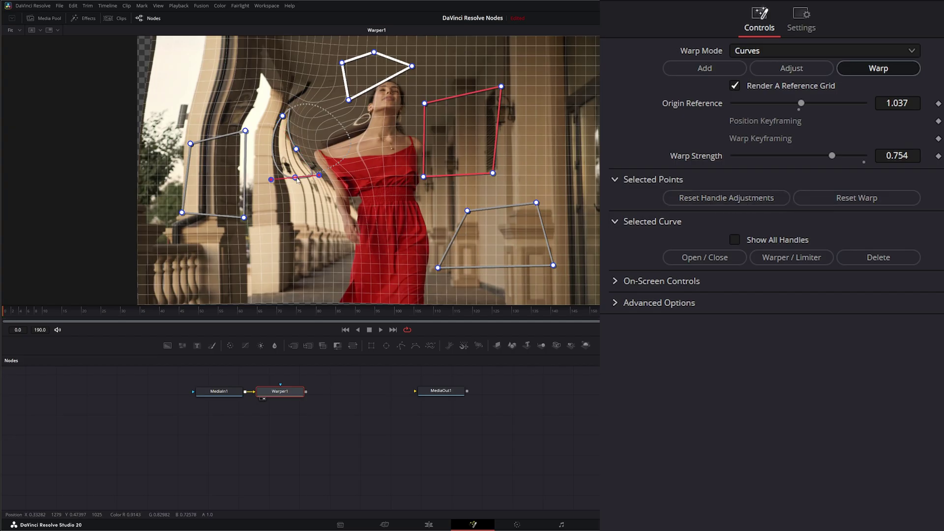
drag(272, 180, 299, 224)
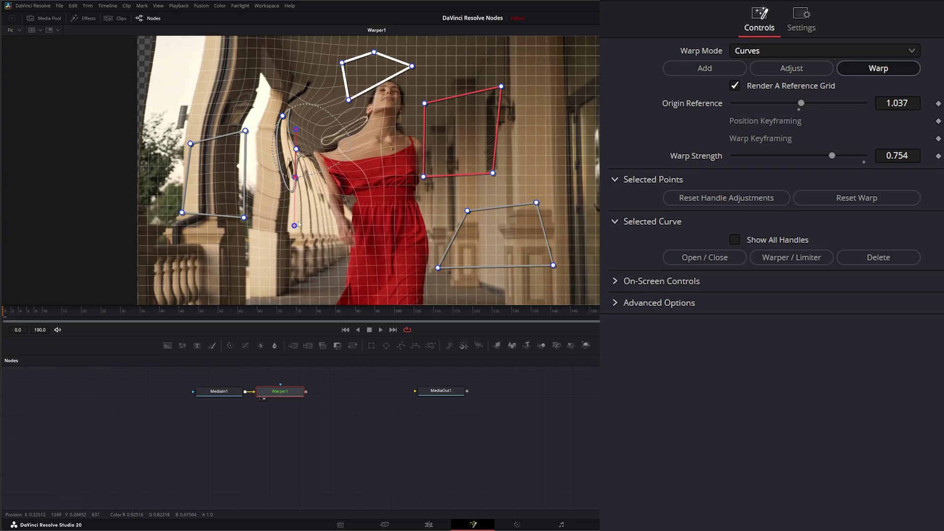
click(710, 198)
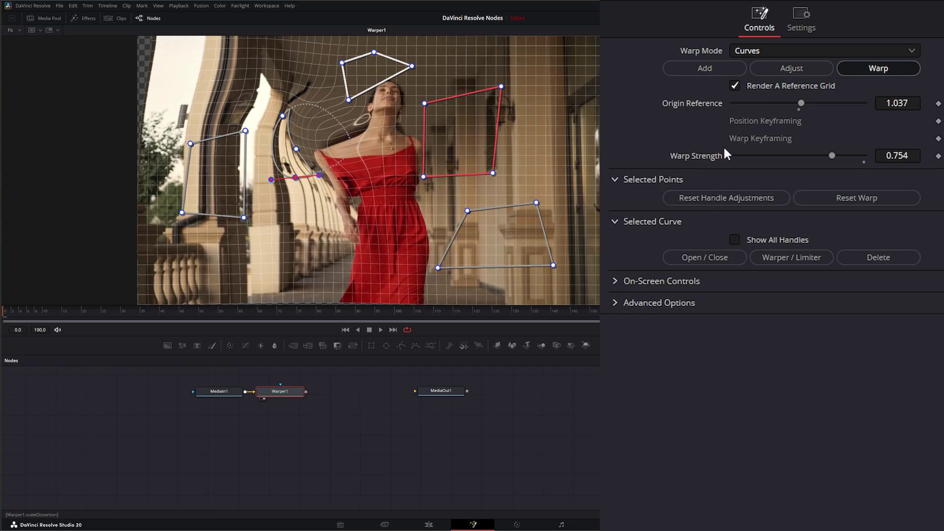
- Reset the warp on the rounded curve's lowest point, then select the points of all curves and reset their warp
click(862, 200)
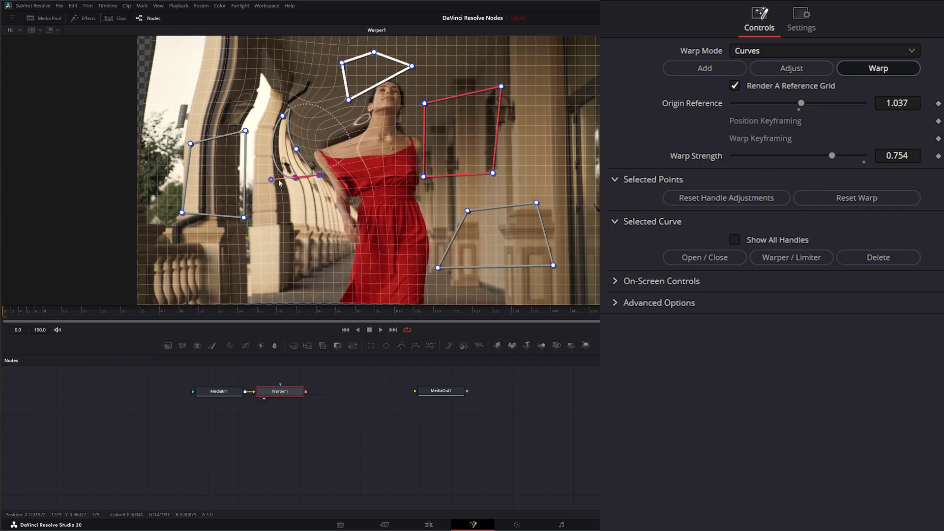
drag(154, 53, 561, 290)
click(867, 203)
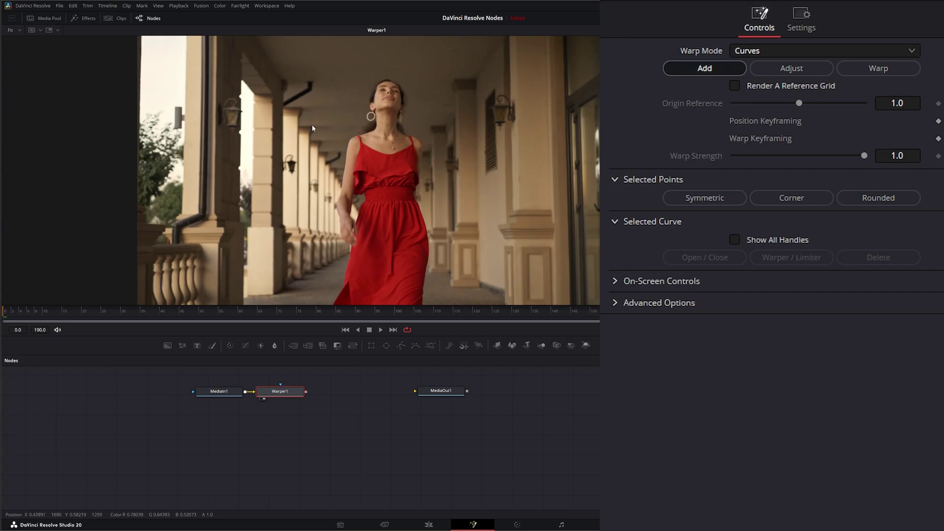
- Draw an open, vertical two-point curve along the pillar in the colonnade
click(287, 76)
click(290, 262)
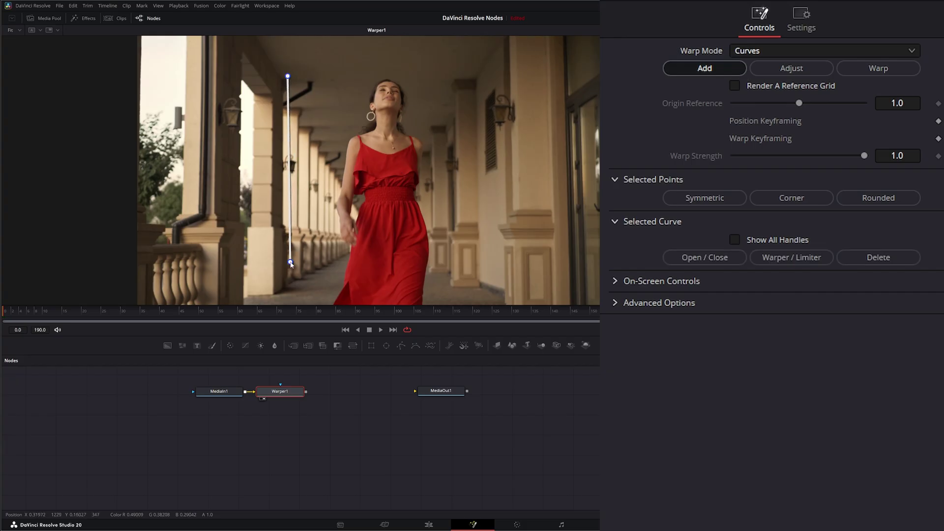
click(290, 262)
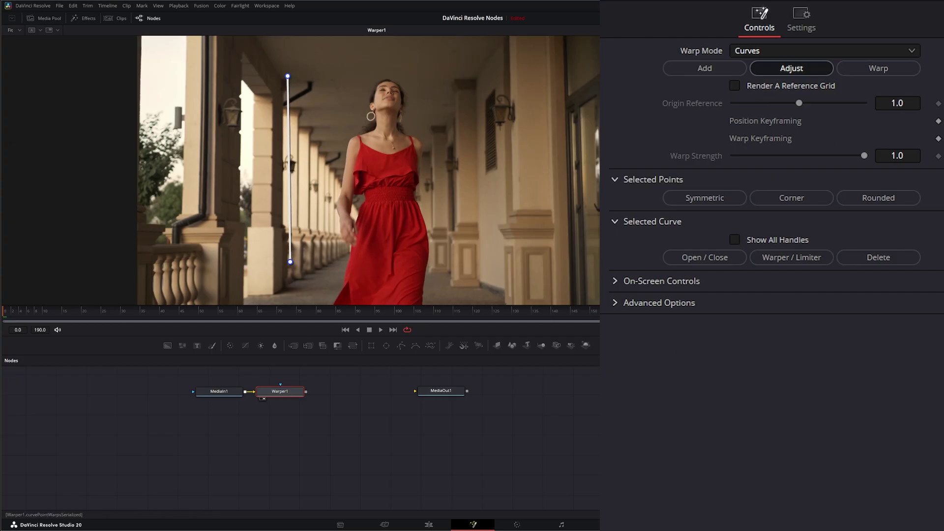
- Add a position keyframe at frame 0, then at about frame 90 move the curve's upper point past the woman to the far pillar
click(939, 121)
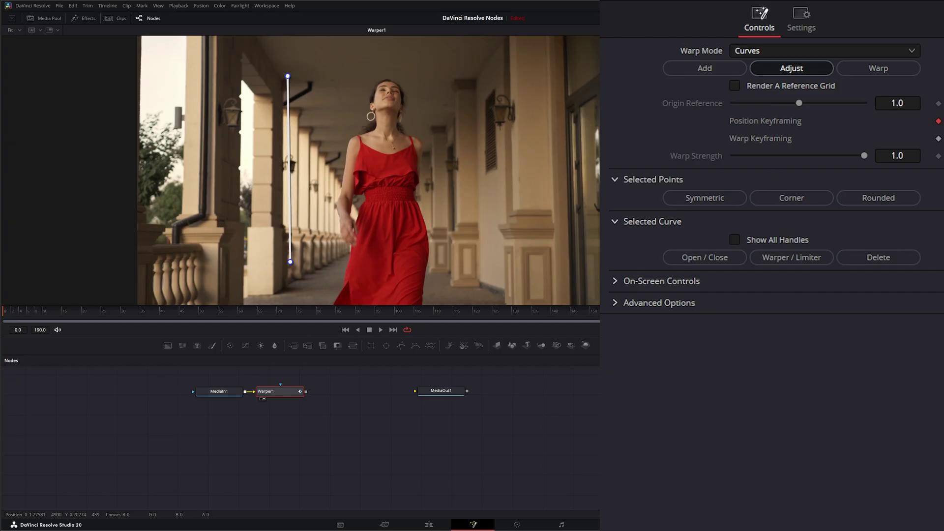
click(358, 311)
drag(288, 77, 548, 127)
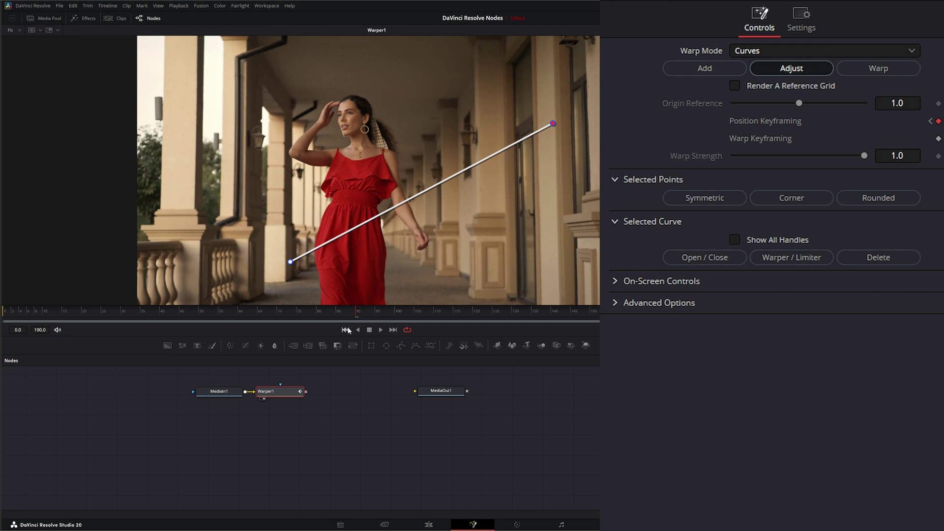
- Play the position animation from the first frame, then stop and return to the start
click(347, 330)
click(382, 331)
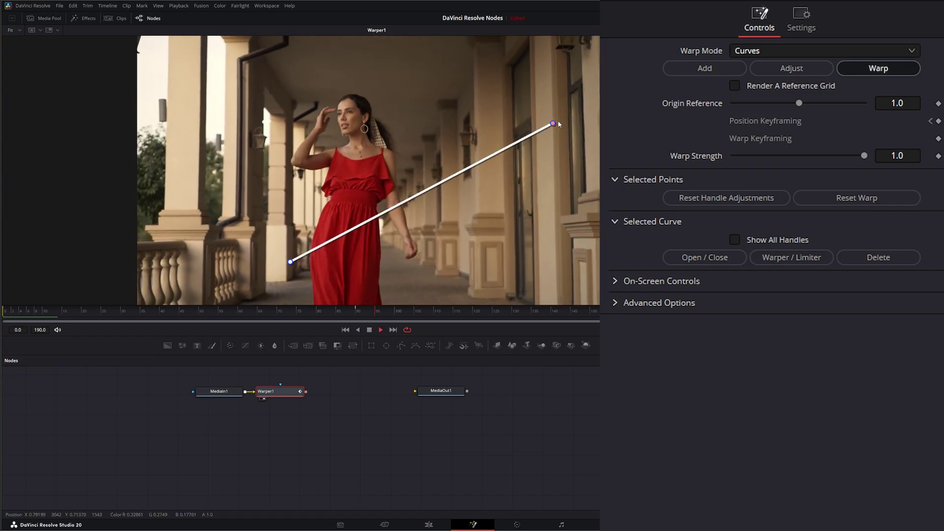
click(370, 330)
click(345, 331)
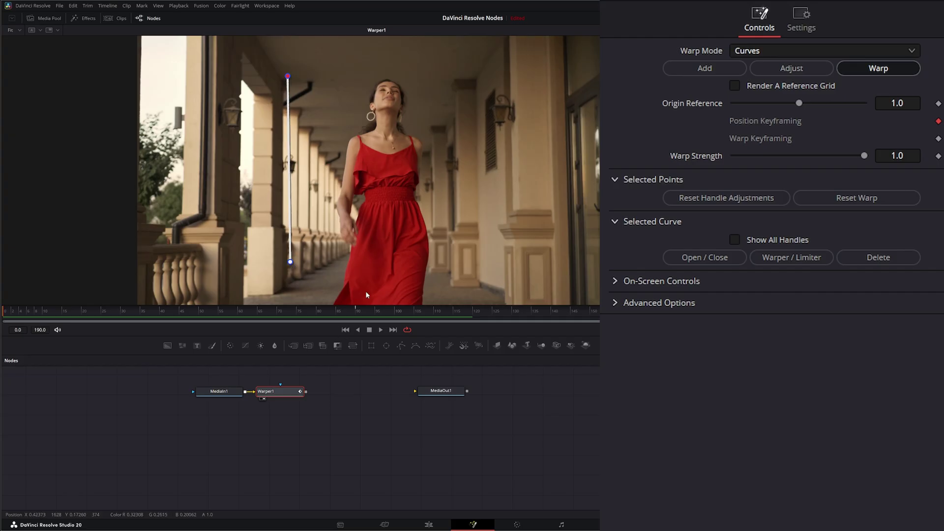
- Add a warp keyframe at frame 0, then at about frame 90 warp the curve's lower point past the woman toward the far pillar's base
click(938, 138)
click(355, 309)
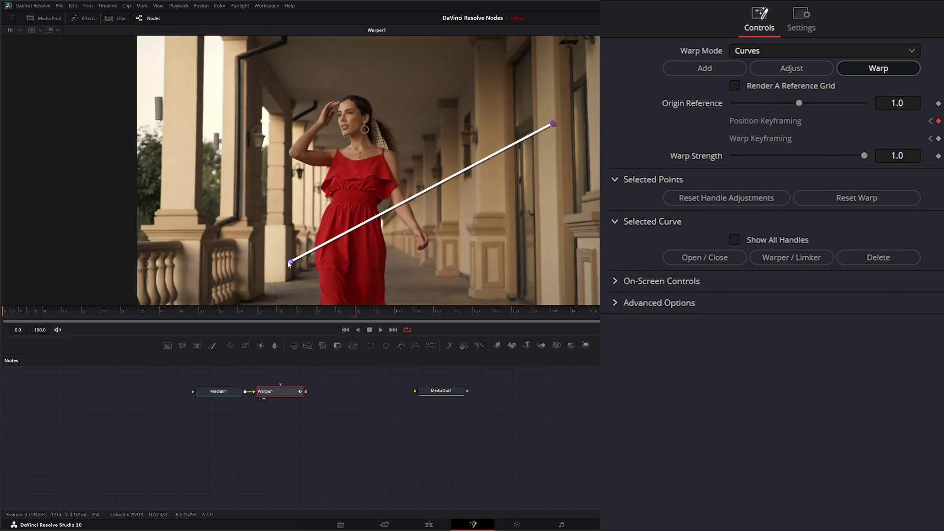
drag(291, 262, 457, 290)
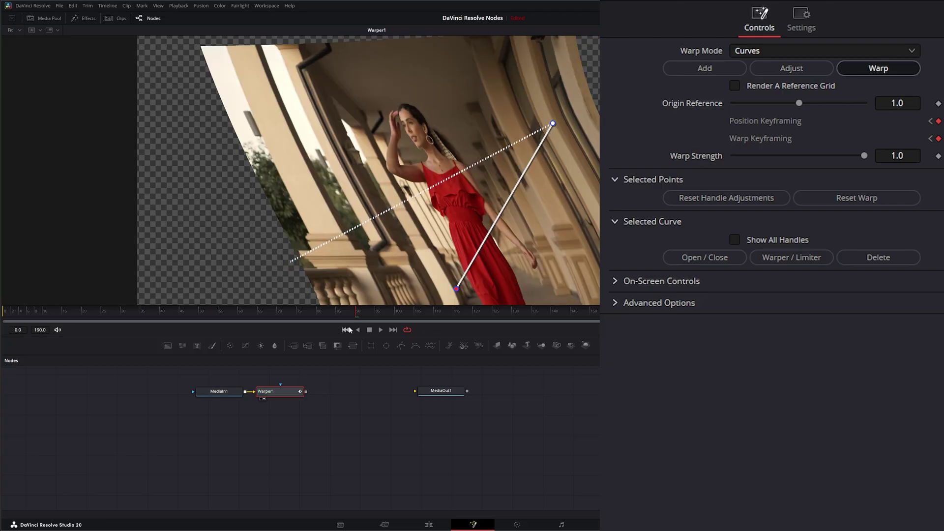
- Play the combined position and warp animation from the first frame, then stop and return to the start
click(345, 330)
click(381, 330)
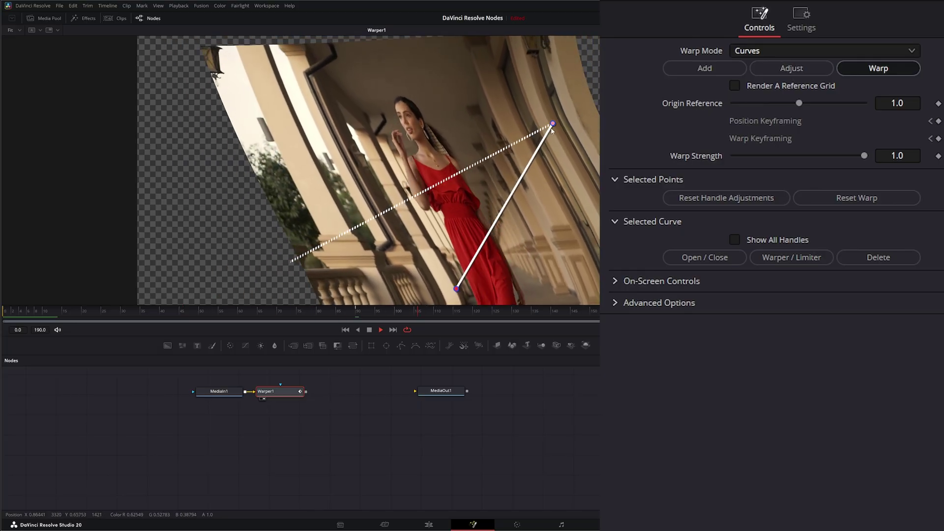
click(370, 331)
click(346, 330)
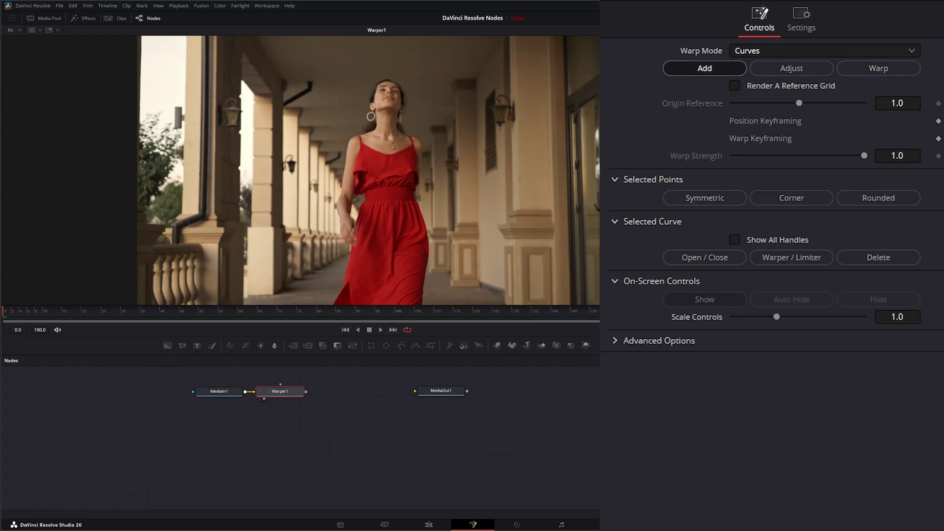
- Draw a closed four-point trapezoid curve around the woman's torso and switch to Warp mode
click(338, 116)
click(294, 221)
click(318, 229)
click(487, 223)
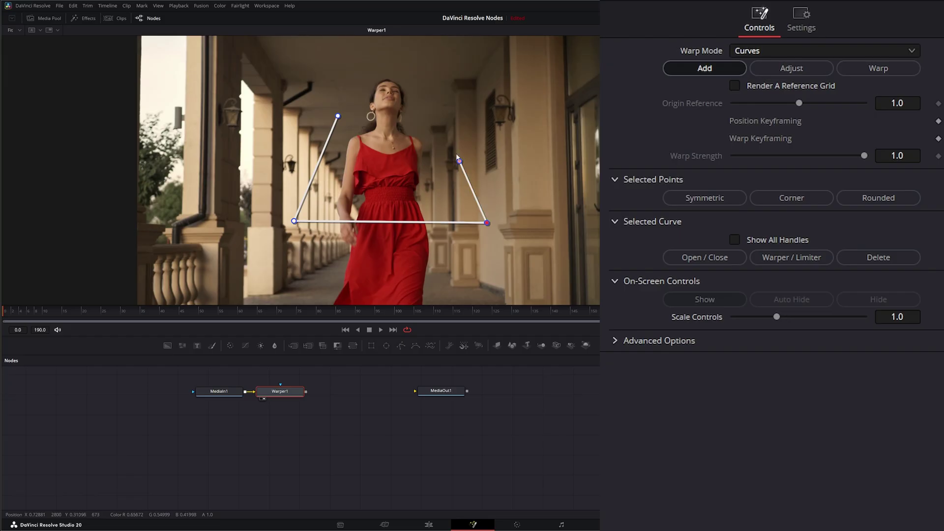
click(438, 111)
click(338, 116)
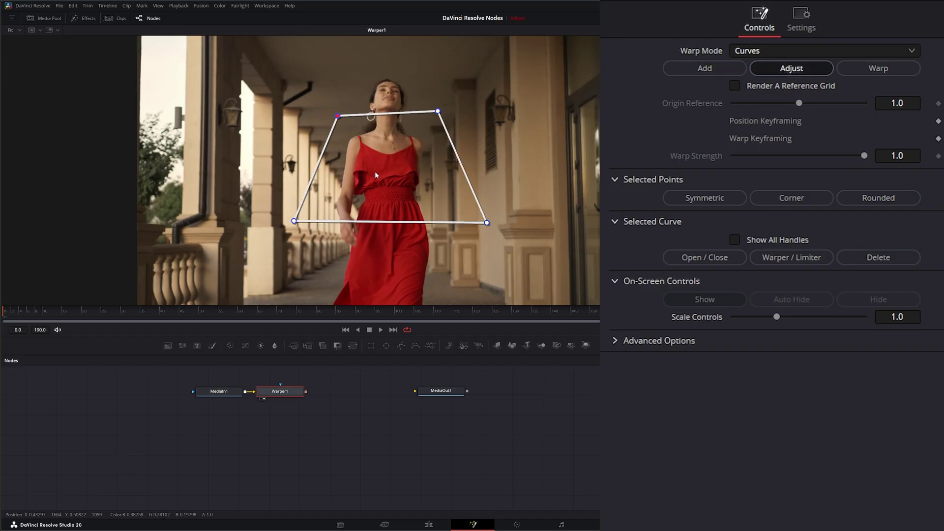
click(879, 68)
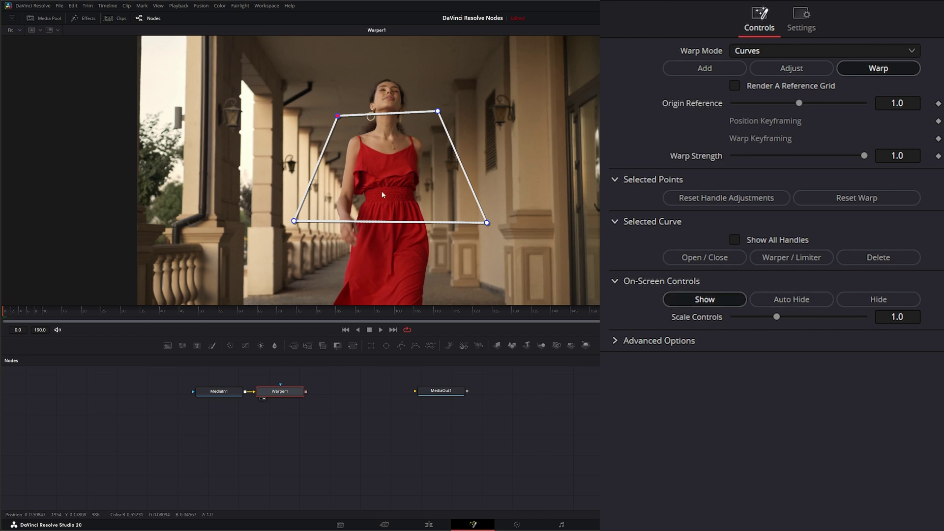
- Hide the on-screen controls, then set them to Auto Hide and warp the trapezoid's lower-right point outward
click(895, 299)
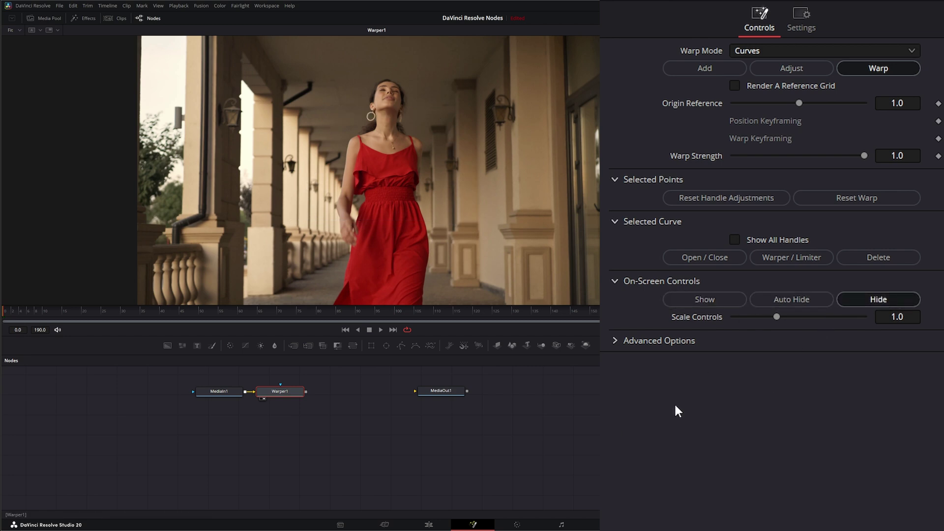
click(795, 301)
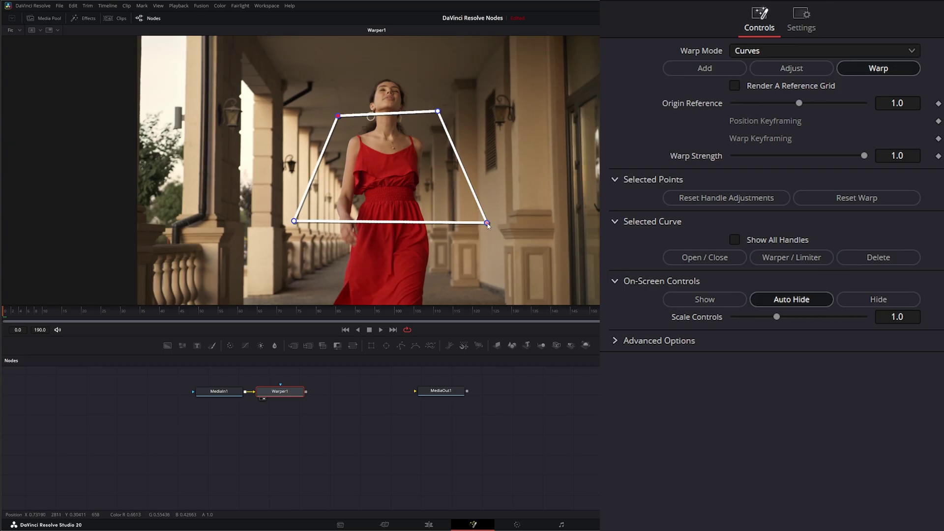
drag(487, 224, 514, 232)
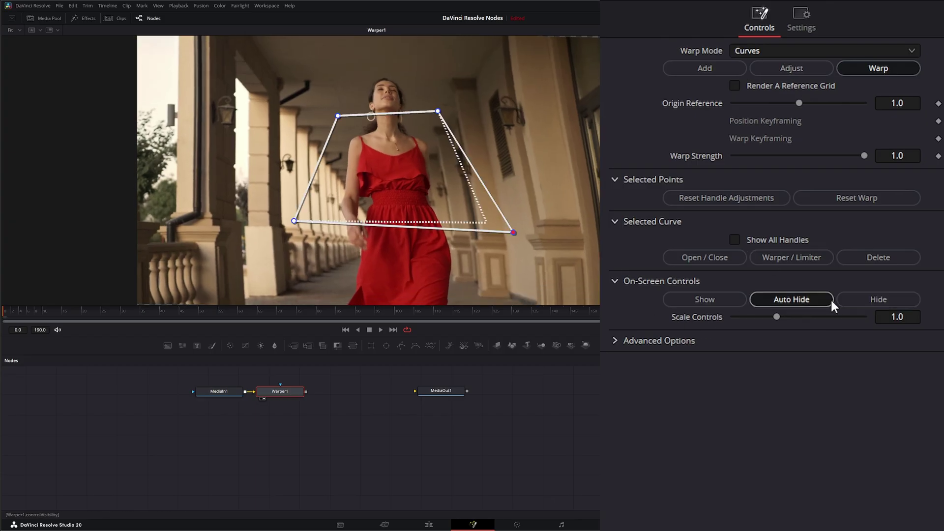
- Set the on-screen controls back to Show, try a smaller control scale, and reveal the advanced warp options
click(713, 298)
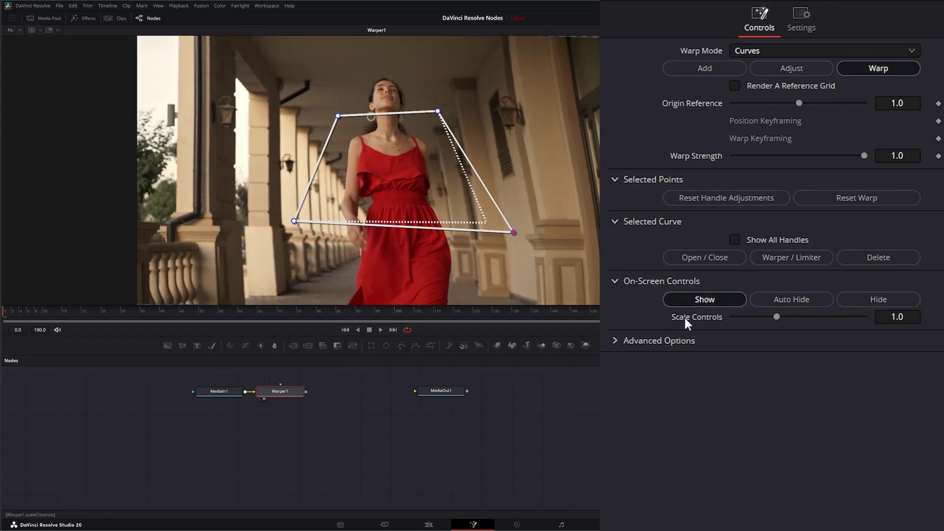
drag(777, 316, 733, 332)
click(709, 339)
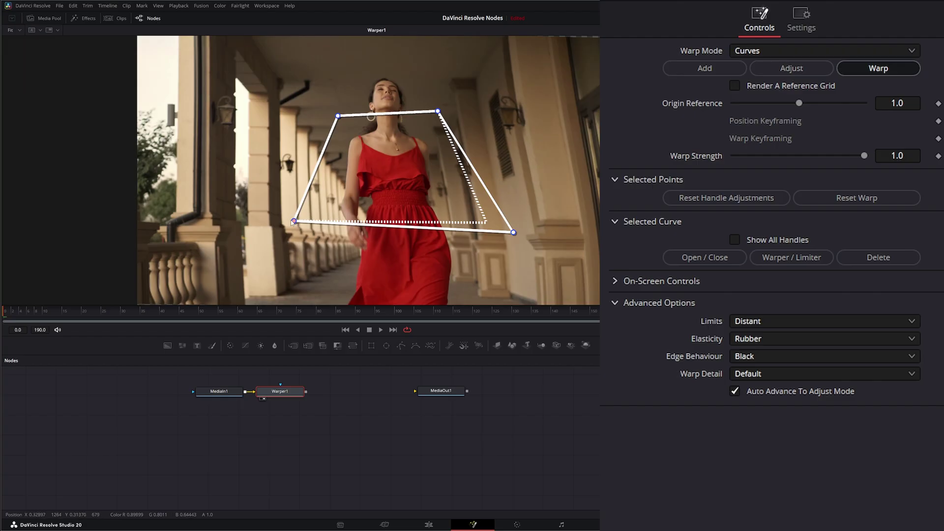
- Warp the trapezoid's lower-left point slightly outward, then try Pin At Corners limits and pull that point up to the woman's chest
drag(294, 221, 274, 227)
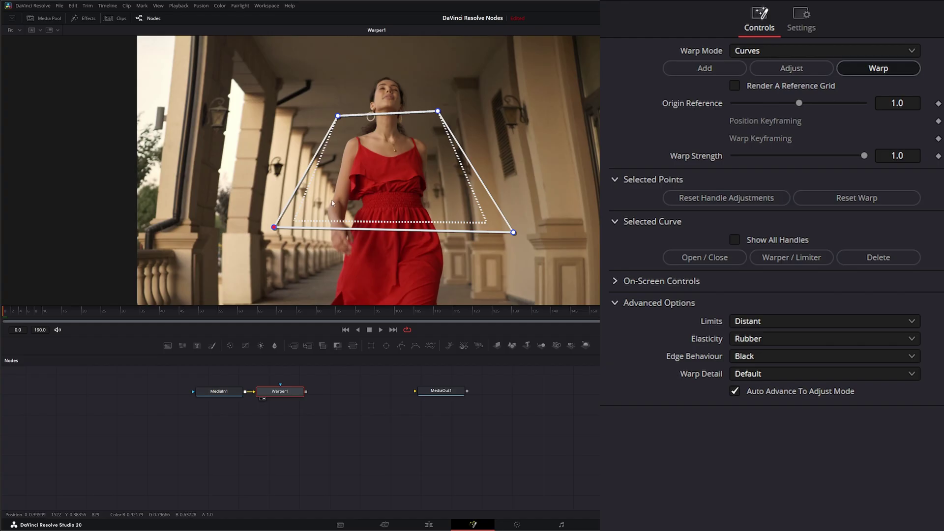
click(762, 321)
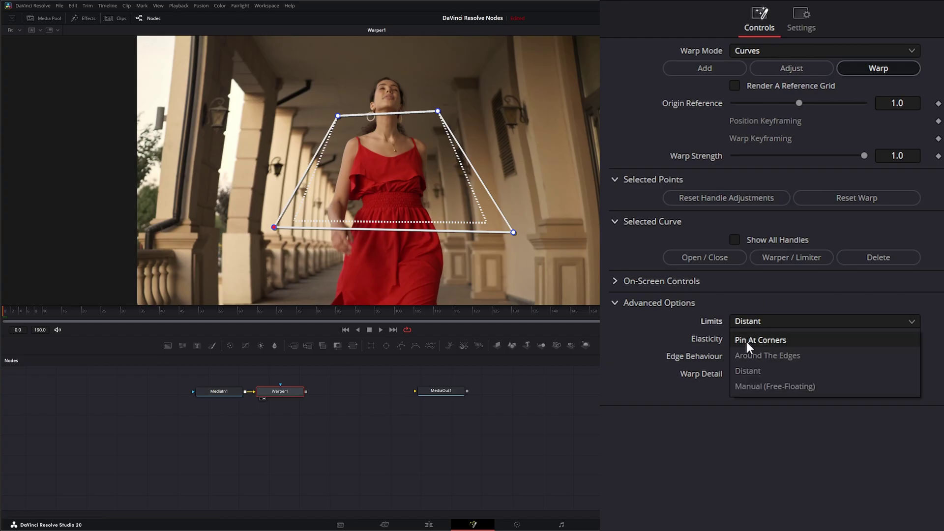
click(762, 339)
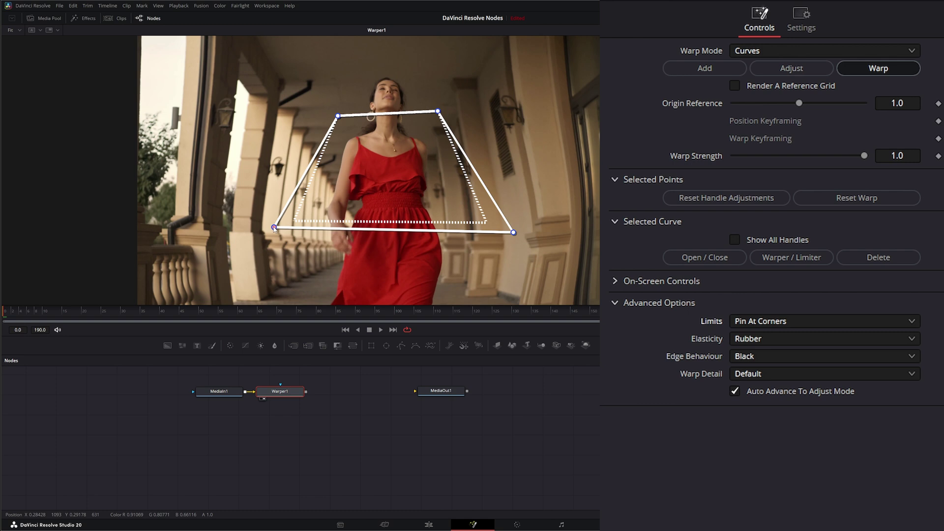
drag(274, 228, 376, 154)
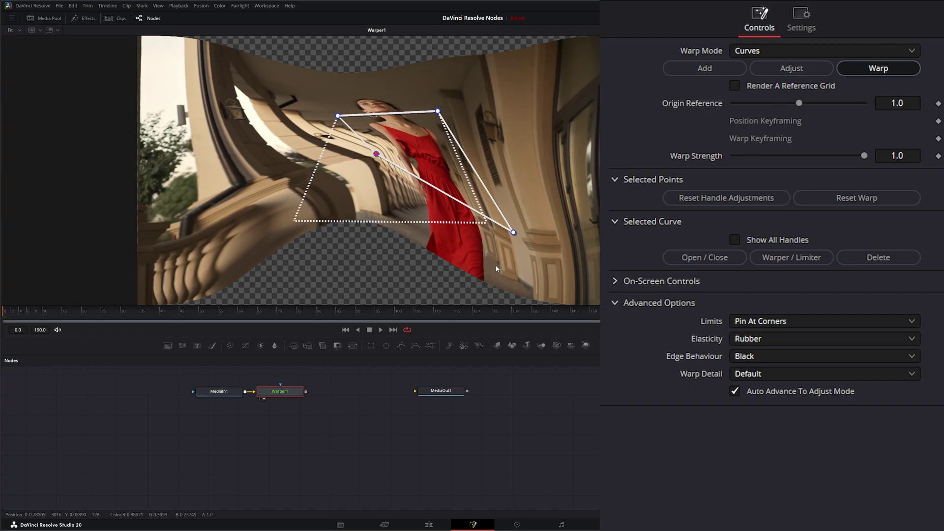
- Try the Around The Edges limits and warp the lower-left point back outward, away from the woman
click(753, 320)
click(774, 353)
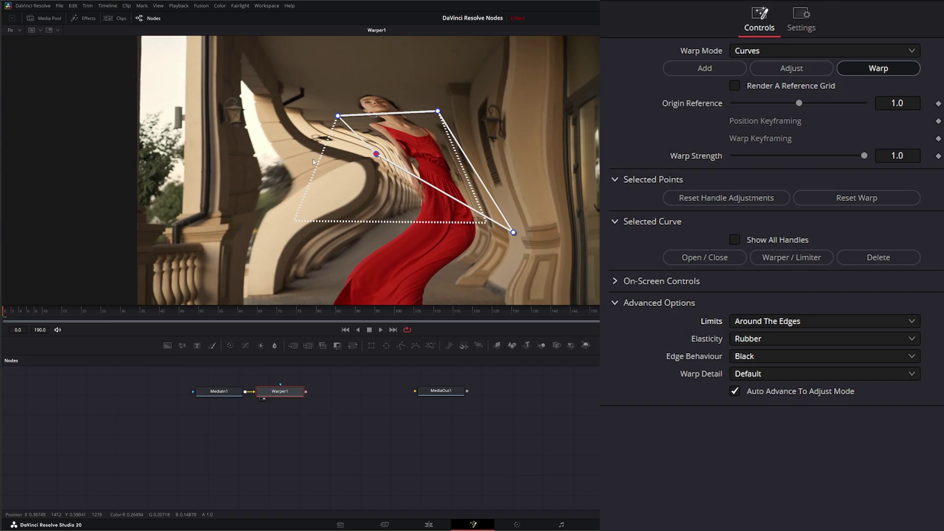
drag(376, 154, 297, 193)
- Try the Manual (Free-Floating) limits and warp the lower-left point slightly further outward
click(787, 322)
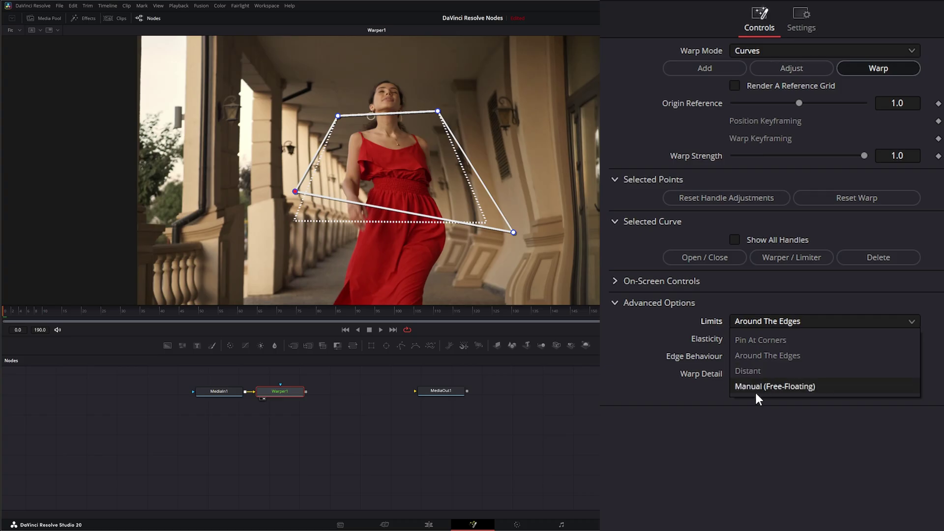
click(769, 387)
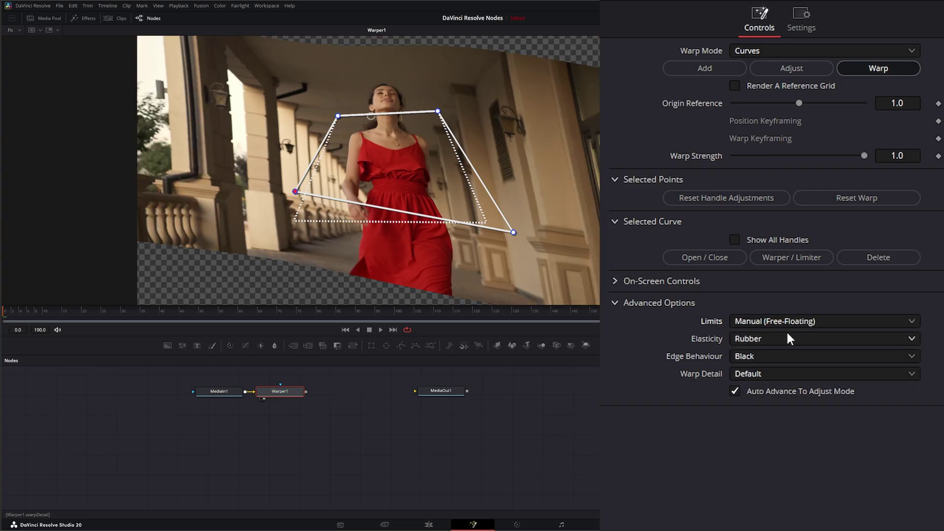
mouse_move(295, 191)
mouse_down()
mouse_move(302, 219)
mouse_move(280, 246)
mouse_move(364, 188)
mouse_move(372, 232)
mouse_move(279, 197)
mouse_up()
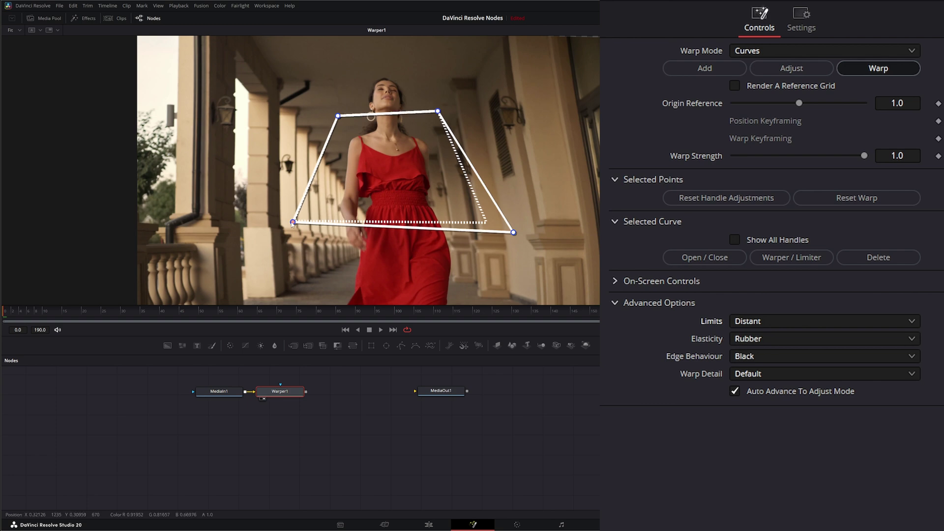
- With Limits at Distant, warp the lower-left point up toward the woman's shoulder, trying Fabric elasticity
drag(293, 222, 381, 151)
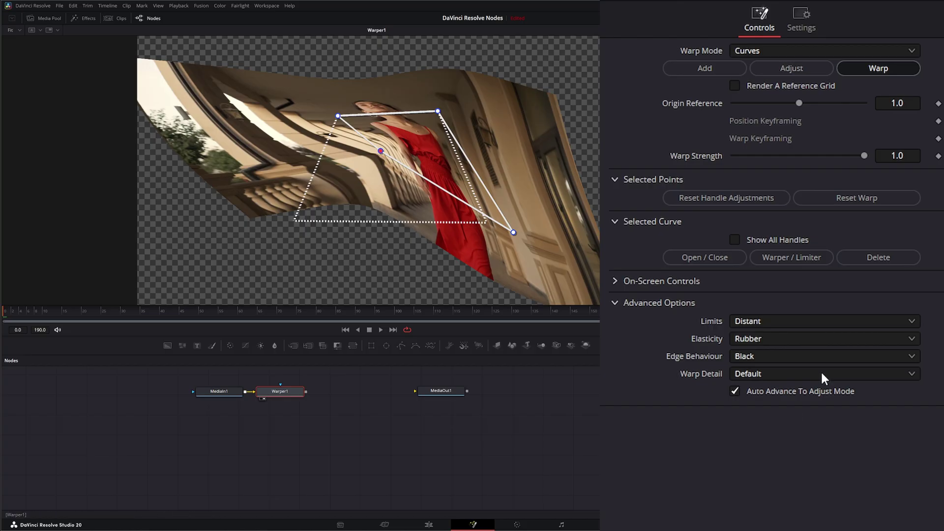
click(735, 340)
click(756, 357)
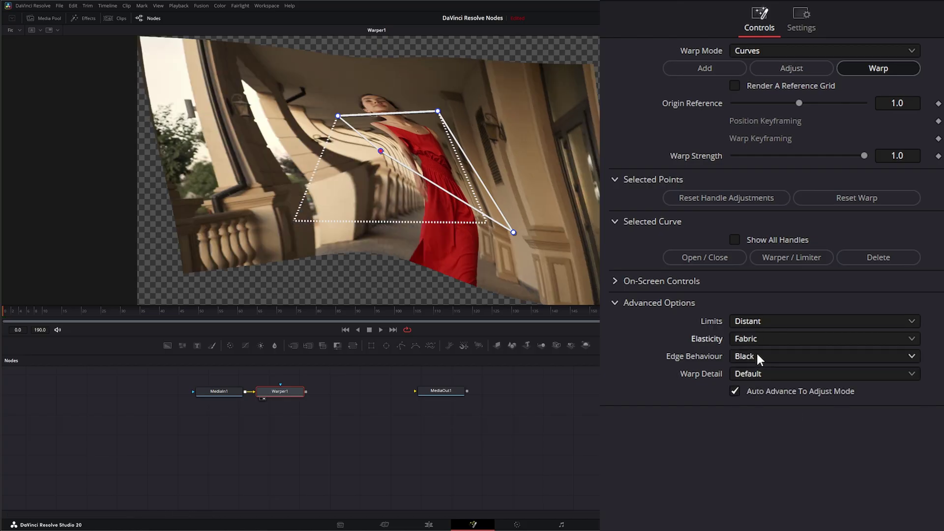
mouse_move(381, 151)
mouse_down()
mouse_move(395, 138)
mouse_move(377, 160)
mouse_move(392, 141)
mouse_up()
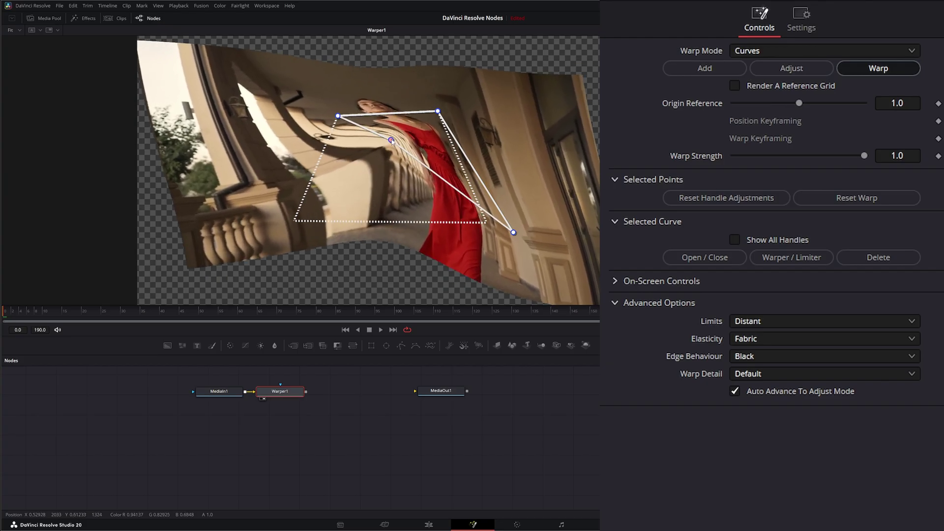
- Try Jelly elasticity, ease the lower-left point down and outward to beside the woman's waist, and set Elasticity back to Rubber
click(754, 339)
click(750, 386)
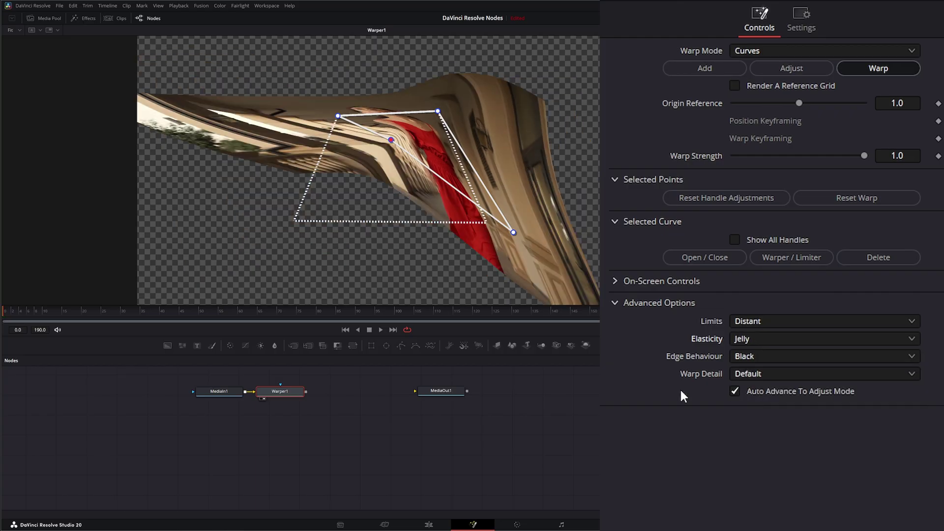
drag(392, 141, 354, 179)
click(738, 338)
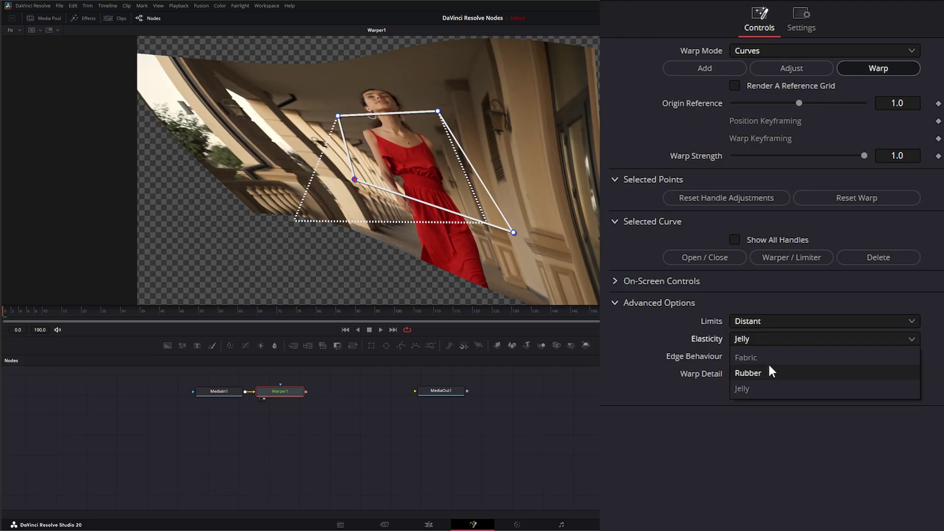
click(758, 373)
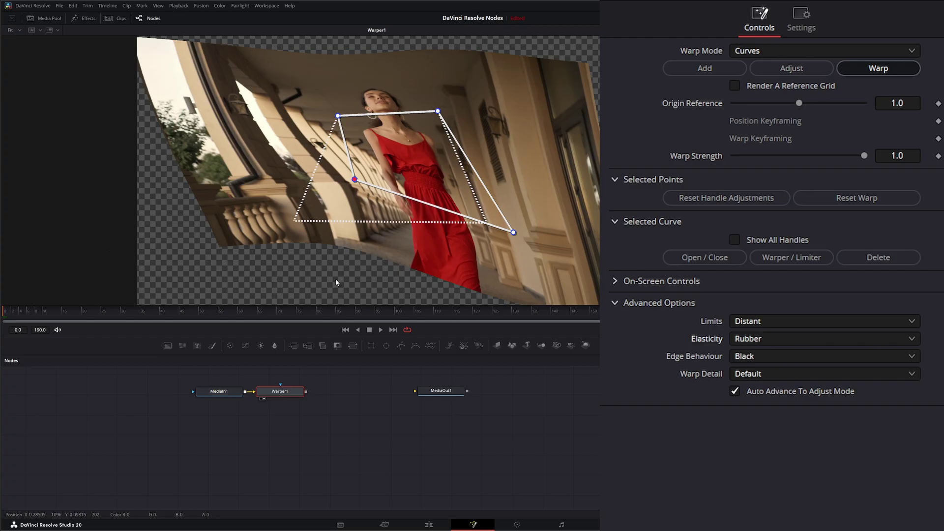
- Try the Reflect, Wrap-Around and Replicate edge behaviours, then set Edge Behaviour back to Black
click(752, 355)
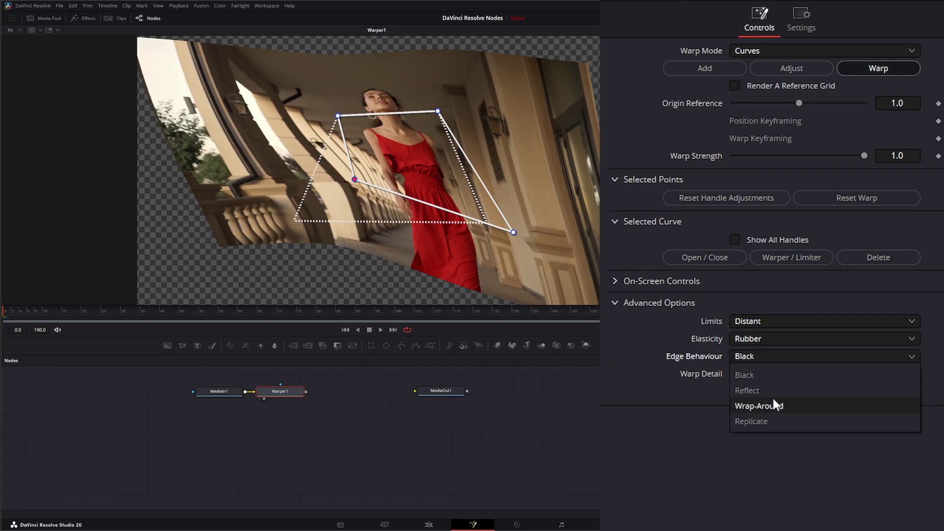
click(774, 390)
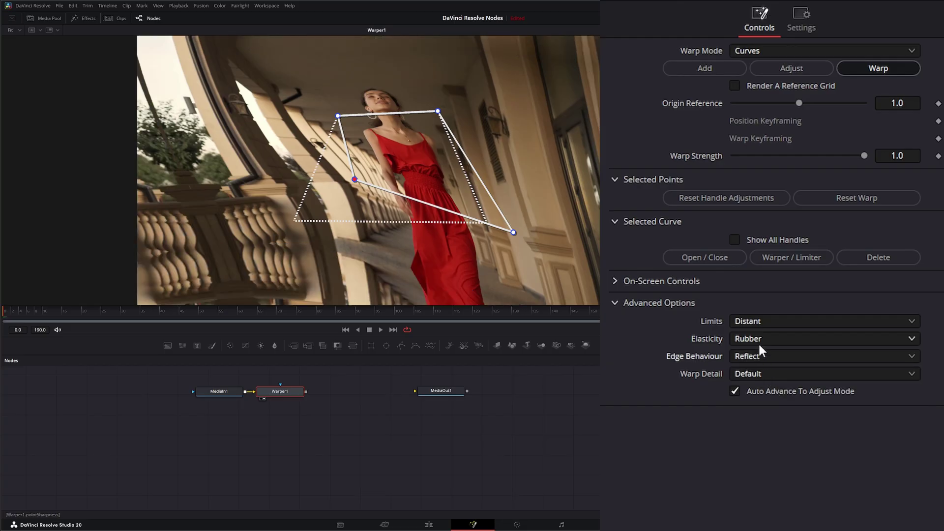
click(758, 358)
click(778, 403)
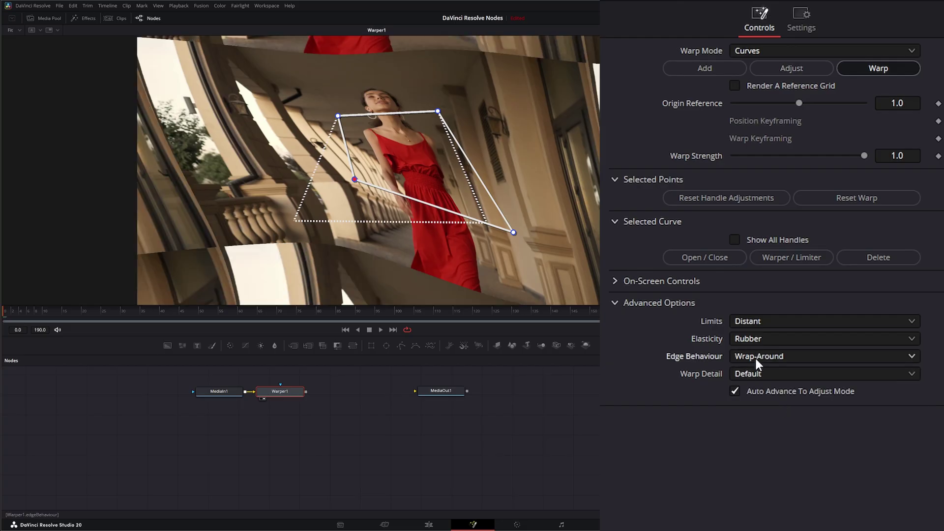
click(757, 356)
click(771, 422)
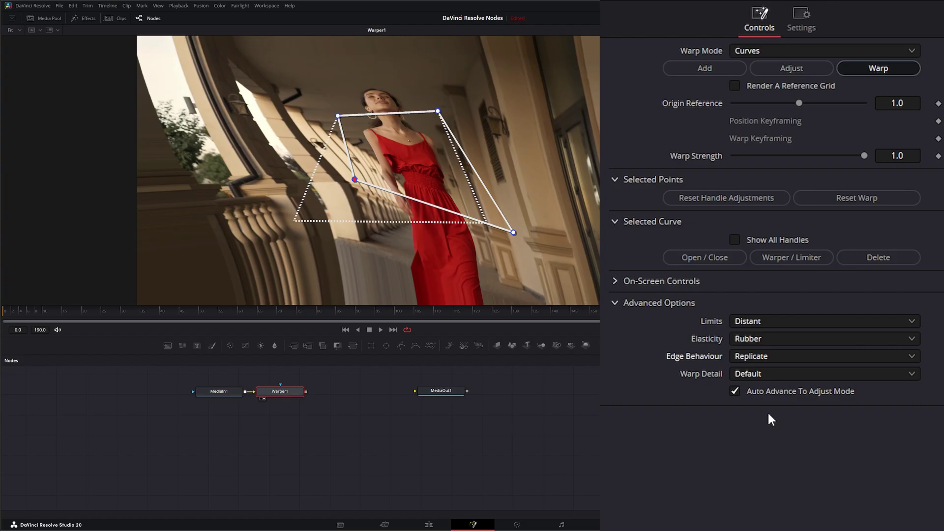
click(774, 362)
click(745, 375)
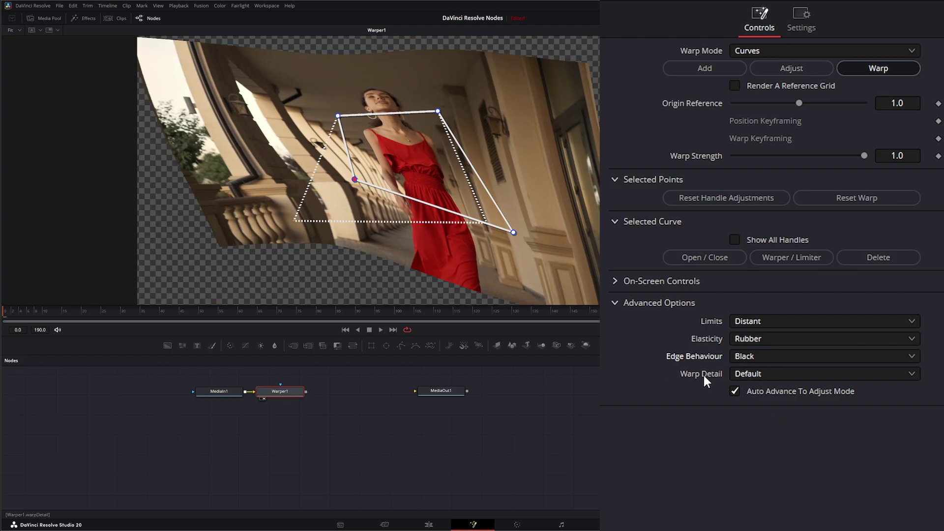
- Try the Faster and Better warp detail settings, then set Warp Detail back to Default
click(752, 370)
click(739, 424)
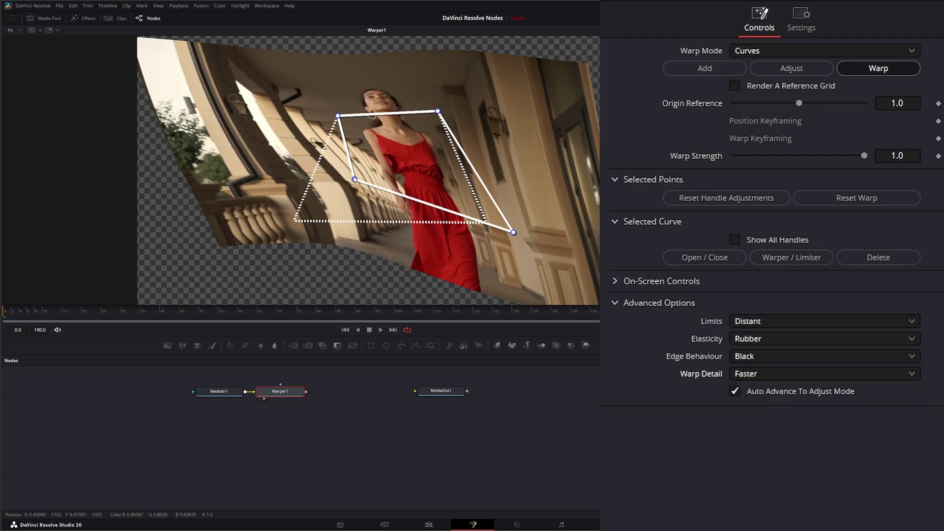
click(743, 374)
click(744, 422)
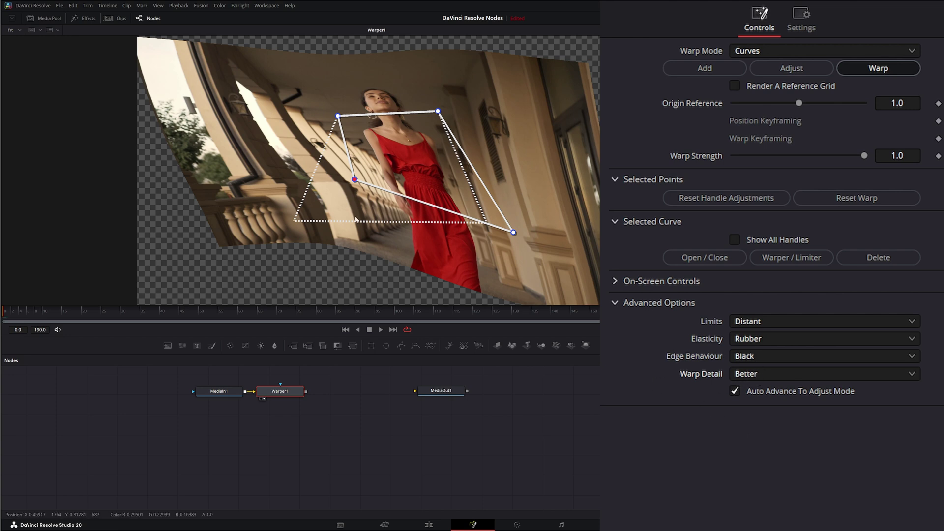
click(751, 372)
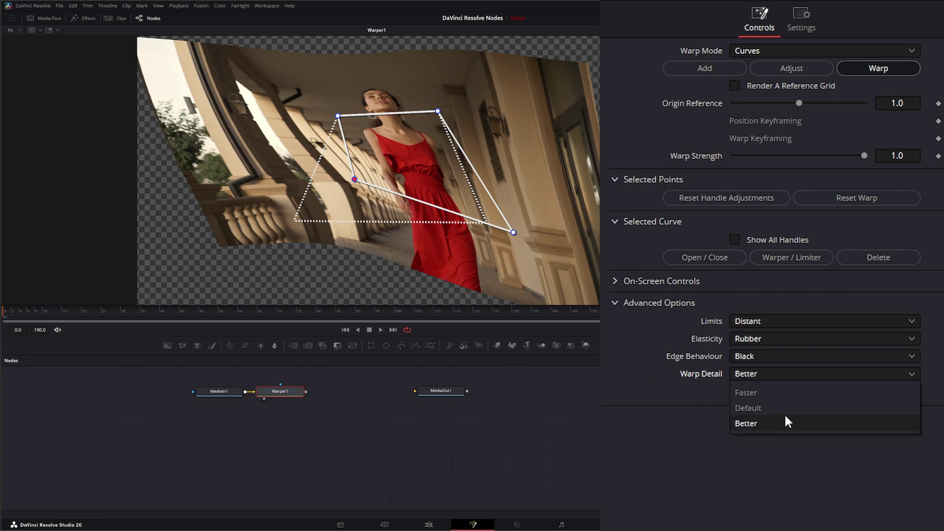
click(766, 407)
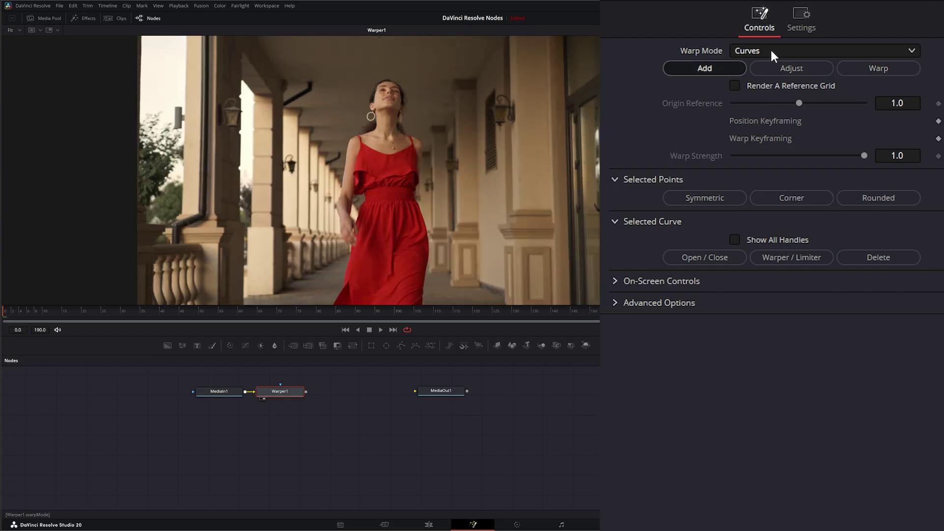
- Switch Warp Mode to Points, add four points along the two front pillars' edges, and pull the pillar points sideways
click(772, 51)
click(757, 66)
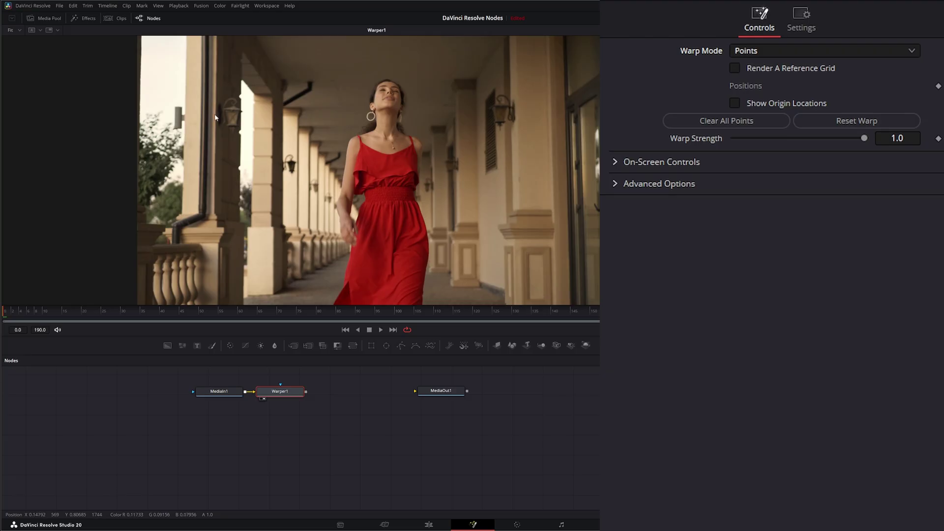
click(240, 78)
click(239, 222)
click(254, 94)
drag(254, 93, 267, 93)
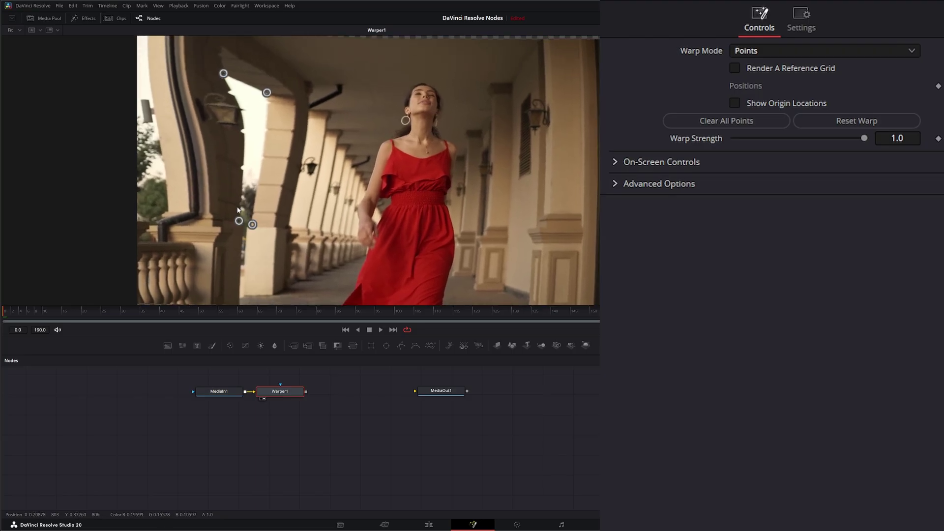
drag(239, 221, 278, 208)
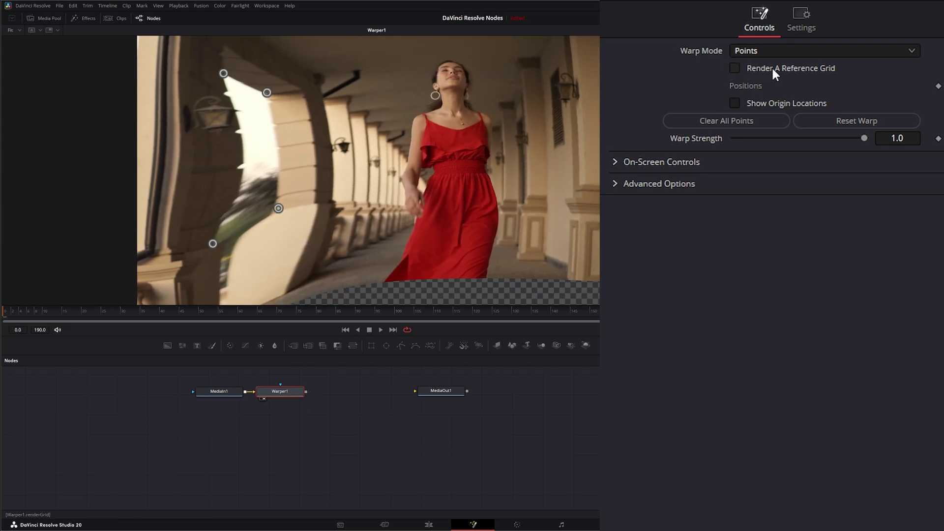
- Set Warp Mode to Points and render a reference grid over the image
click(735, 68)
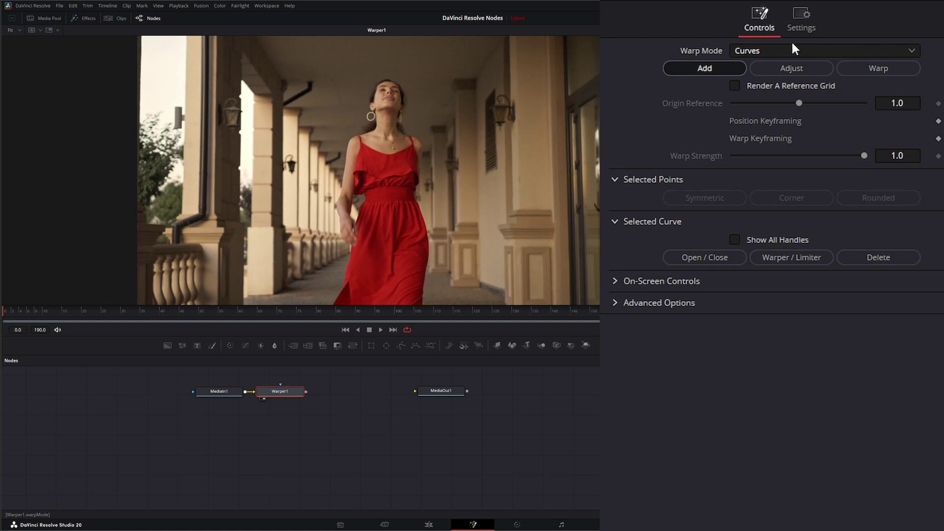
click(757, 54)
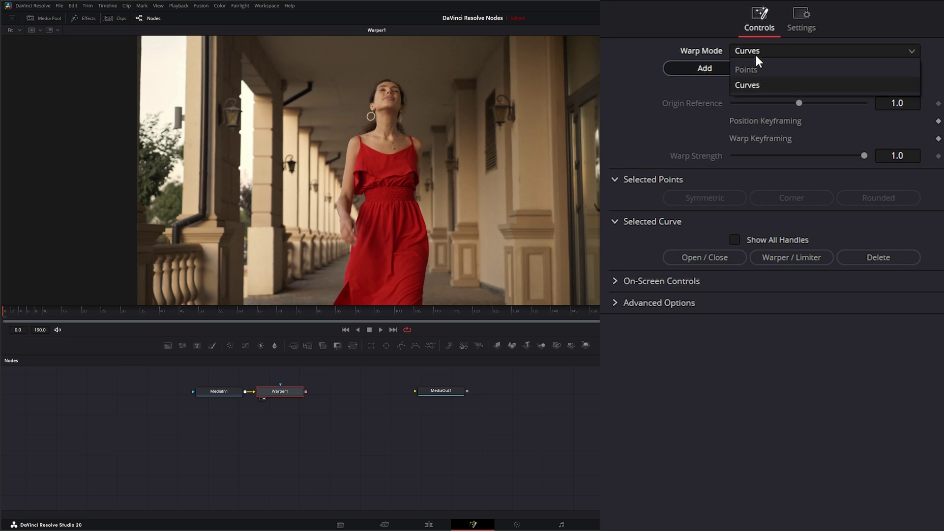
click(753, 70)
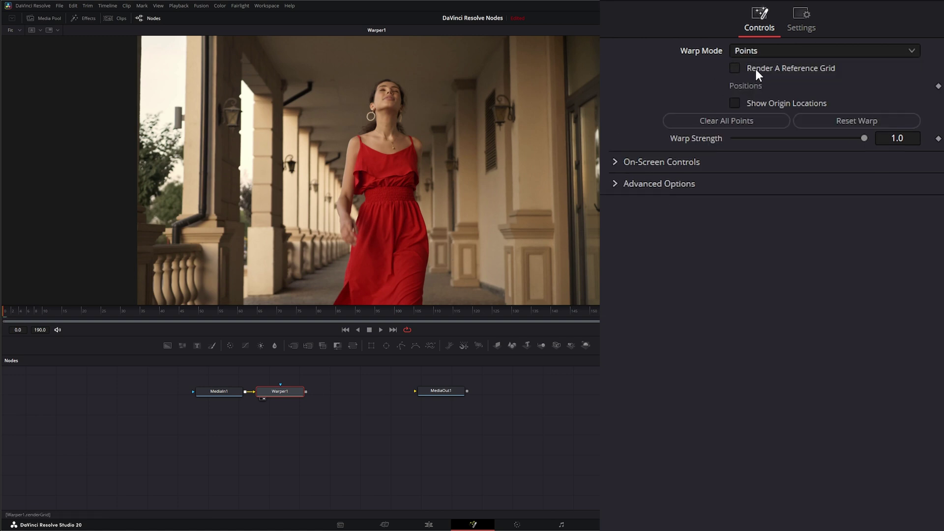
click(735, 68)
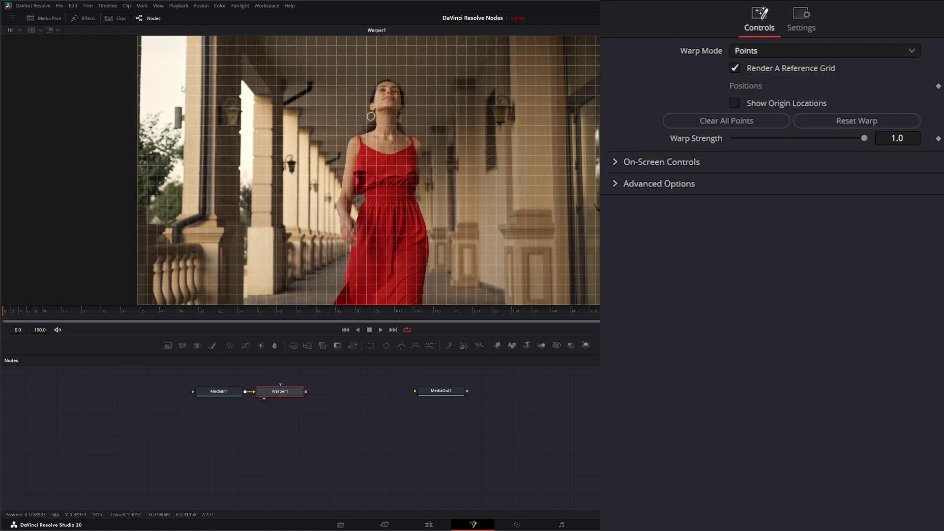
- Add two warp points, one above the other, along the nearer pillar's inner edge and nudge the upper one slightly outward
click(237, 75)
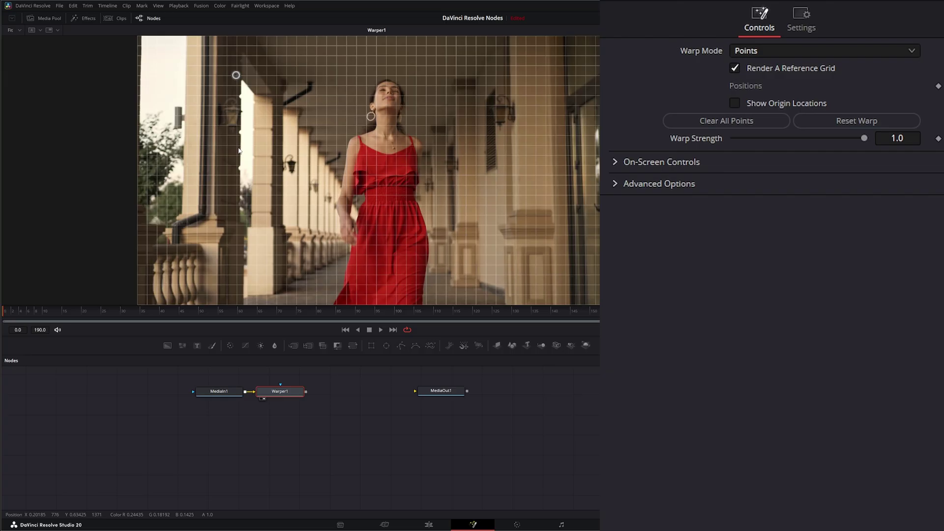
click(236, 194)
drag(236, 75, 231, 74)
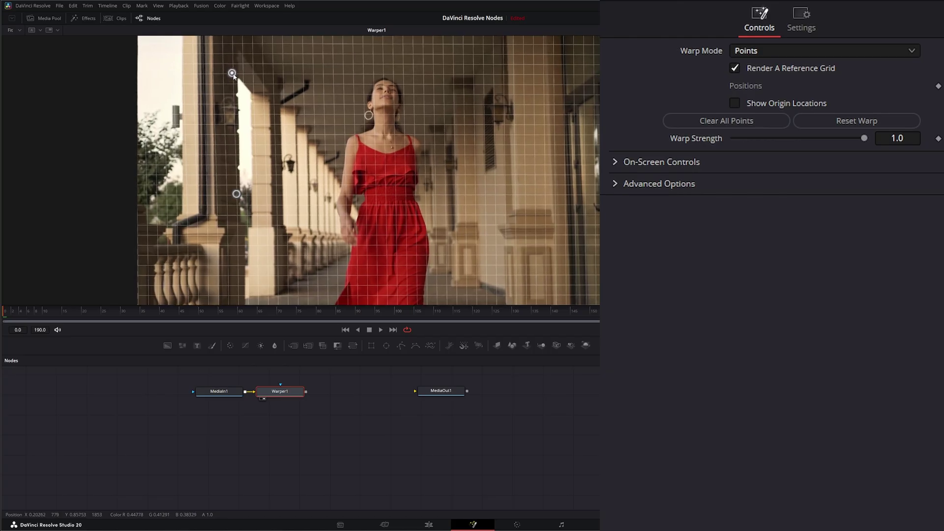
- Pin the second pillar's edge with two limit points, move the first pillar's upper warp point slightly down, and turn off the reference grid
click(280, 92)
click(283, 225)
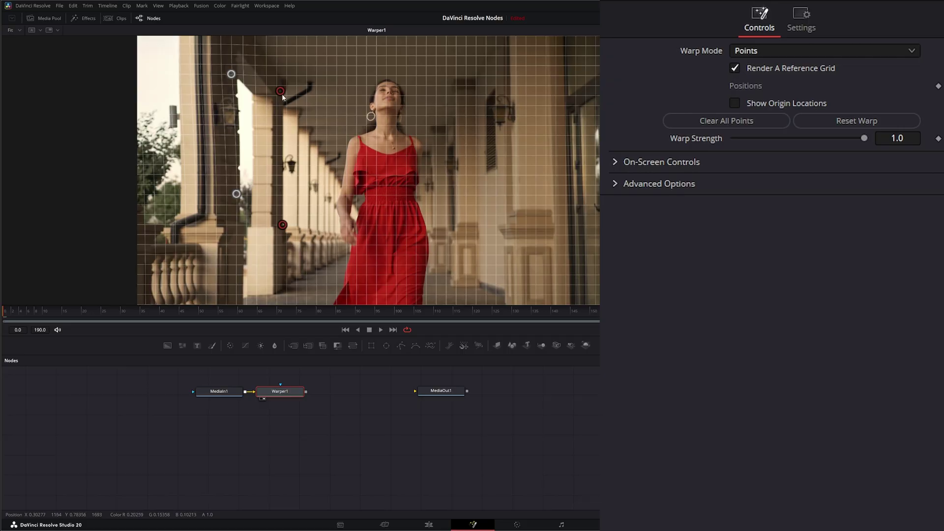
mouse_move(231, 73)
mouse_down()
mouse_move(251, 81)
mouse_move(253, 104)
mouse_move(247, 78)
mouse_move(230, 80)
mouse_up()
click(735, 68)
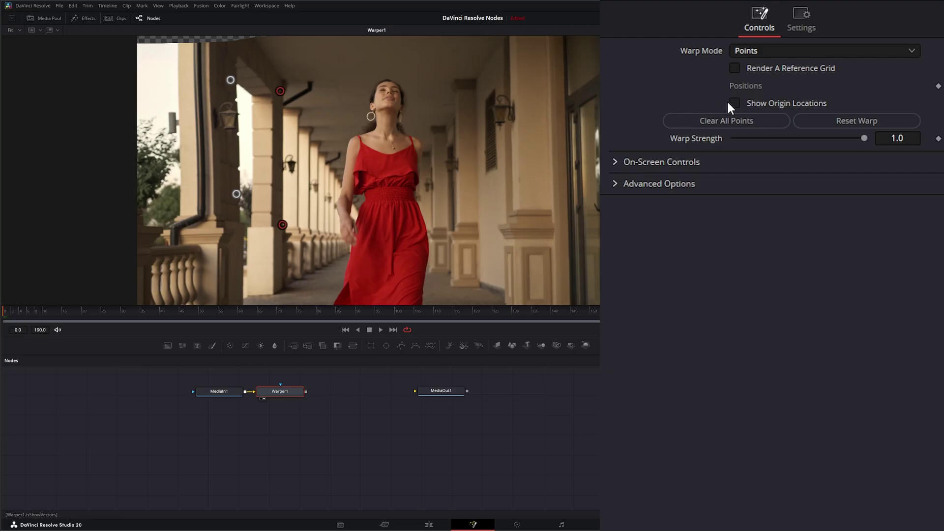
- Show the origin locations, warp the upper pillar point diagonally down to the second pillar's edge, and hide the origin locations again
click(734, 103)
drag(238, 78, 286, 150)
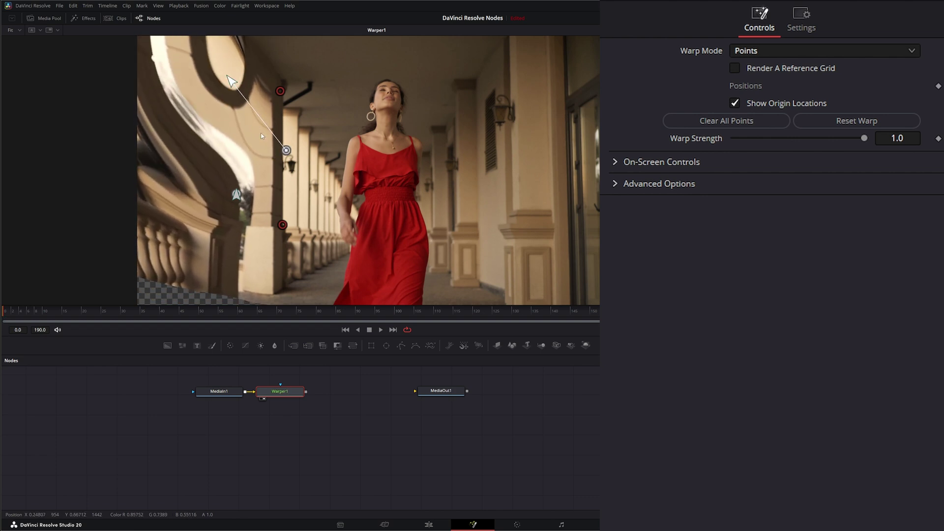
click(735, 103)
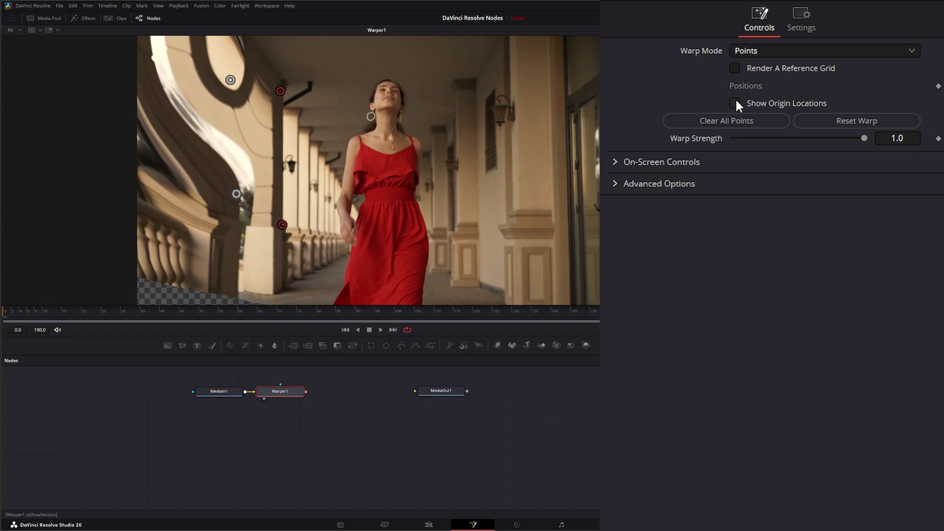
- Clear all points, place two on the second pillar and one on the woman's arm, pull the arm point to the pillar, and reset the warp
click(721, 121)
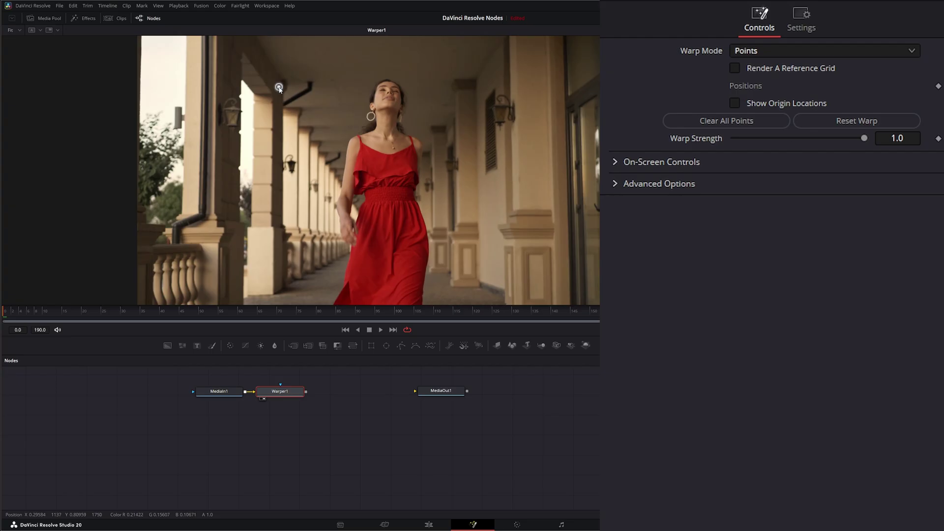
click(272, 235)
click(347, 151)
drag(347, 151, 269, 159)
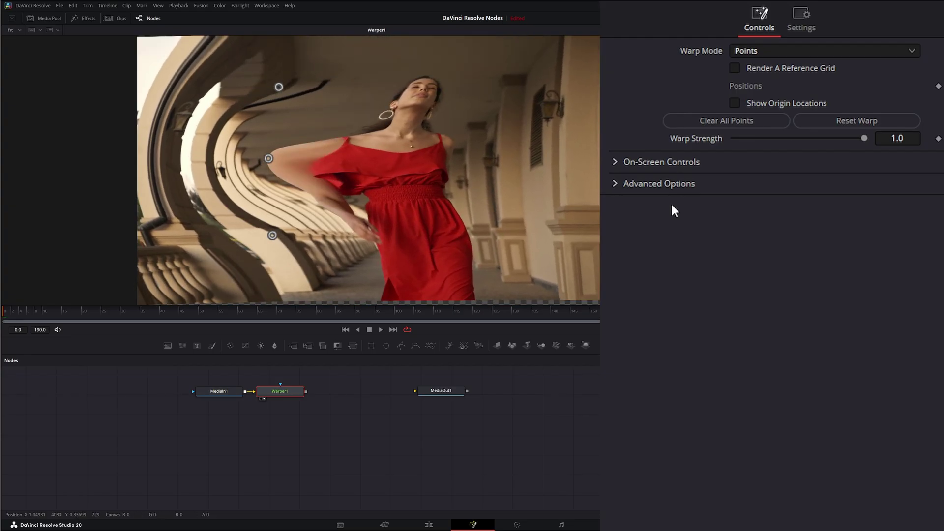
click(875, 120)
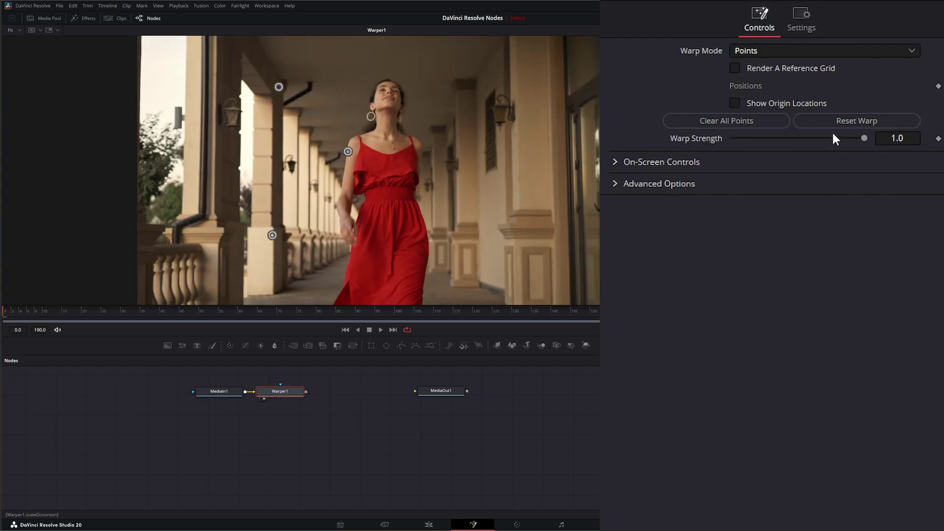
- Warp the woman's arm point over to the pillar again, try a lower Warp Strength, and restore Warp Strength to its default
drag(345, 152, 275, 161)
drag(862, 137, 795, 140)
double_click(706, 138)
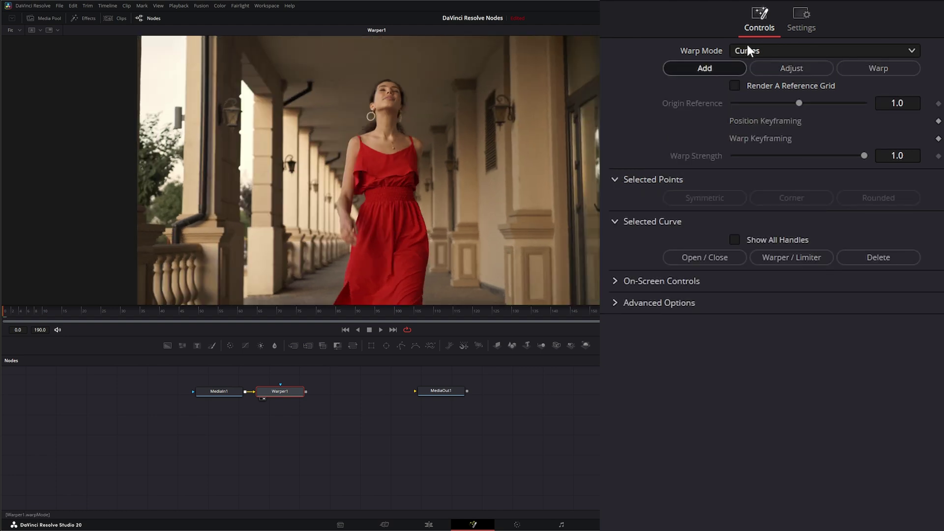
- Switch Warp Mode to Points, add a warp point at the woman's earring, and surround her head with three limit points
click(744, 49)
click(745, 68)
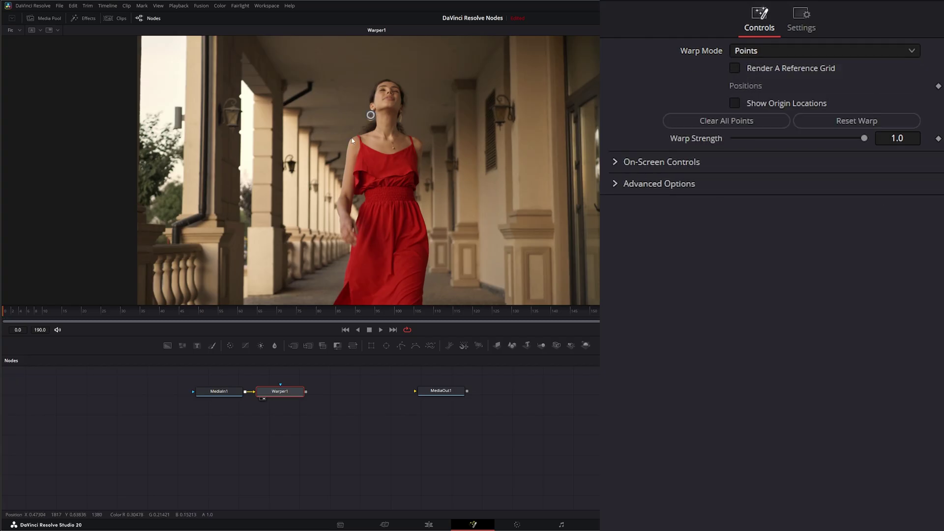
click(386, 62)
click(453, 147)
click(287, 158)
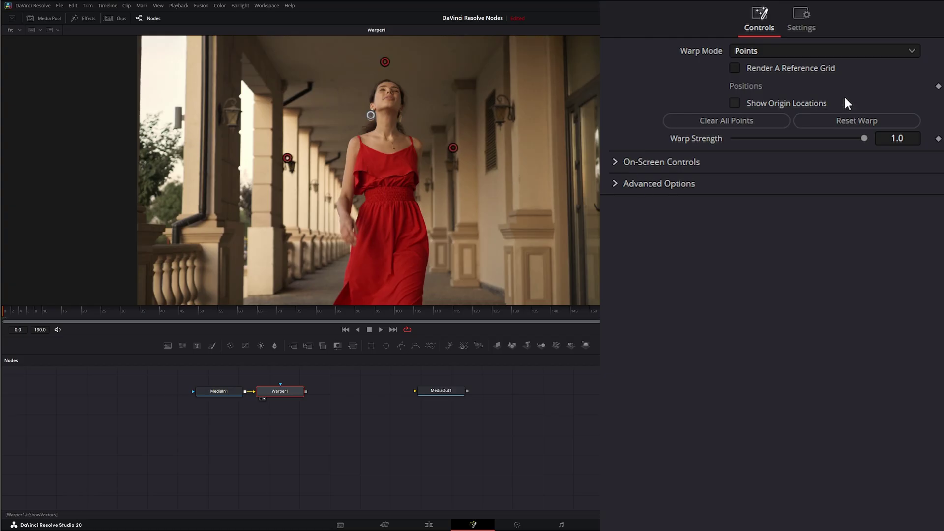
- Keyframe Positions at the first frame and, just before frame 90, warp the woman's head point sideways toward the far columns
click(938, 87)
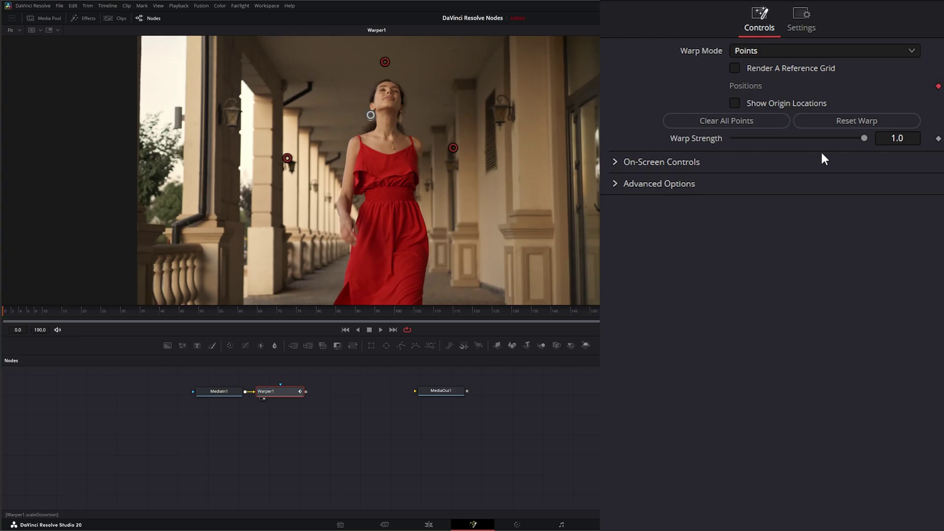
click(353, 311)
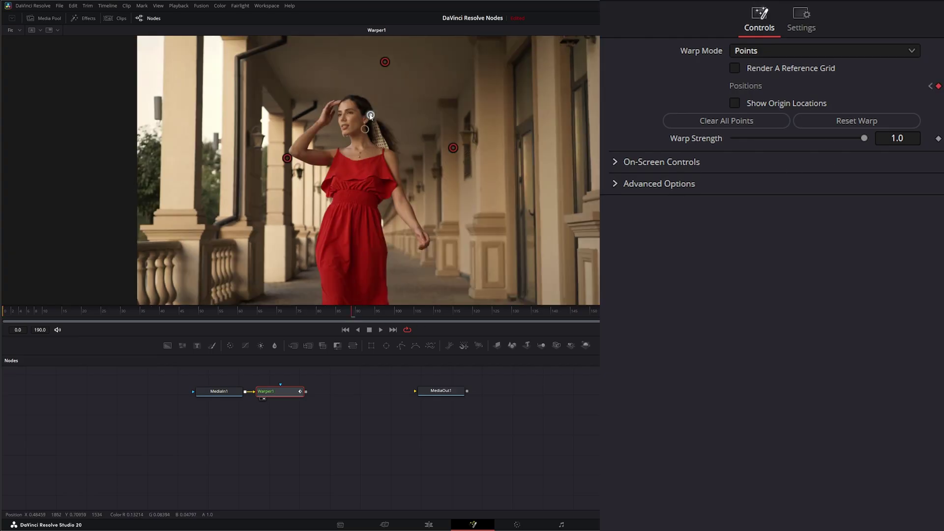
drag(371, 116, 427, 119)
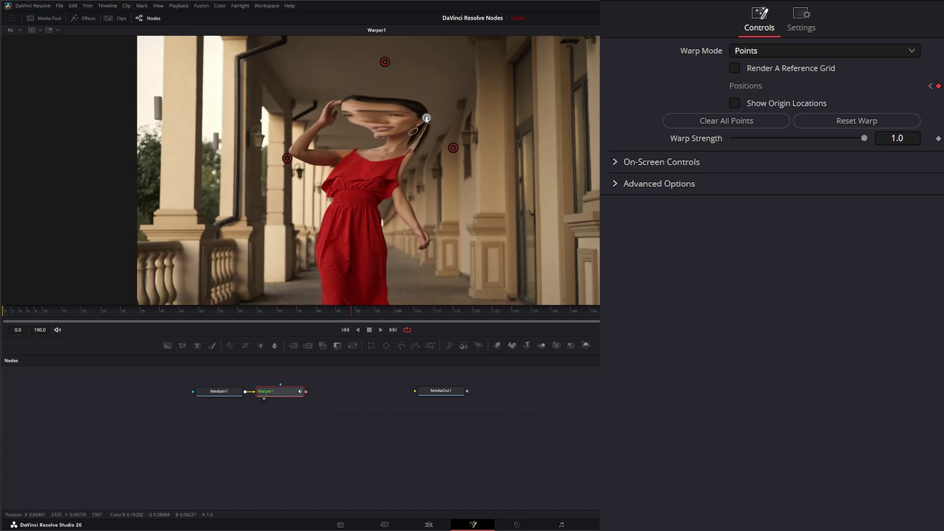
- Play the position animation from the first frame, stop at the warped pose, and return to the start
click(347, 330)
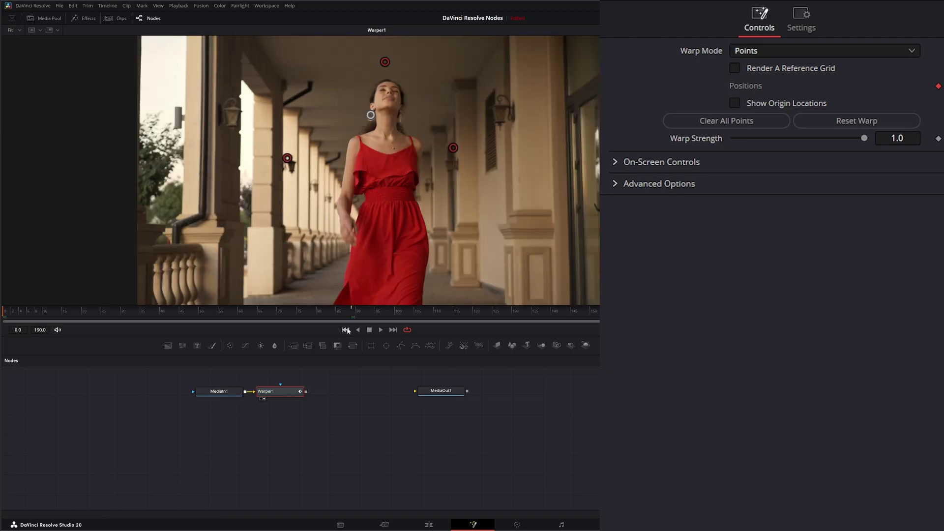
click(380, 330)
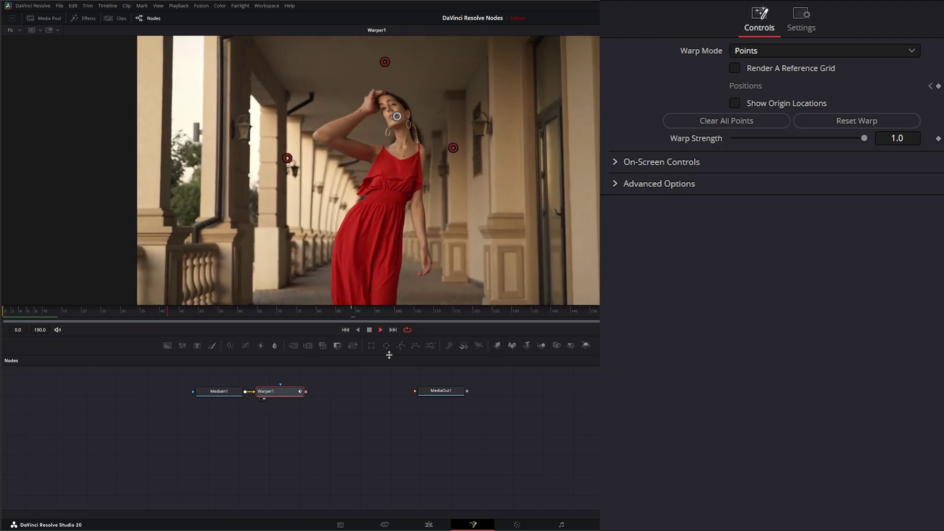
click(369, 330)
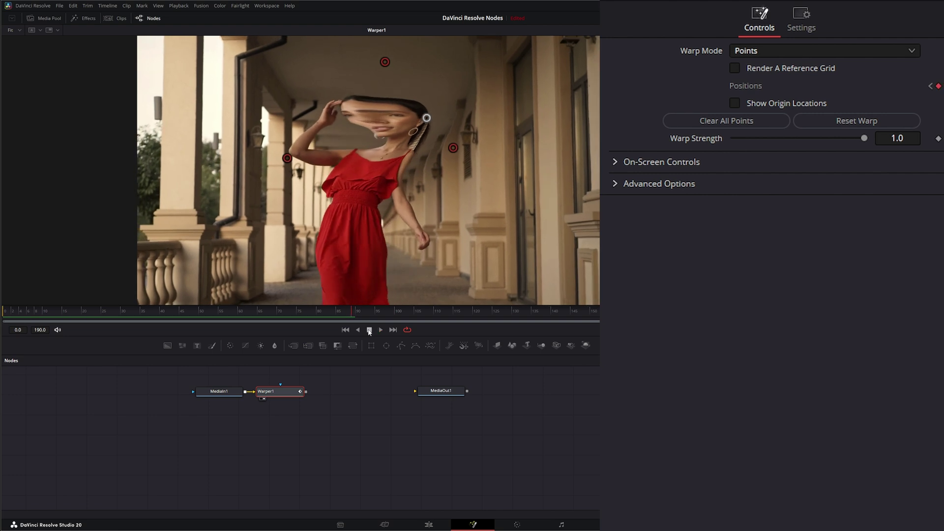
click(345, 331)
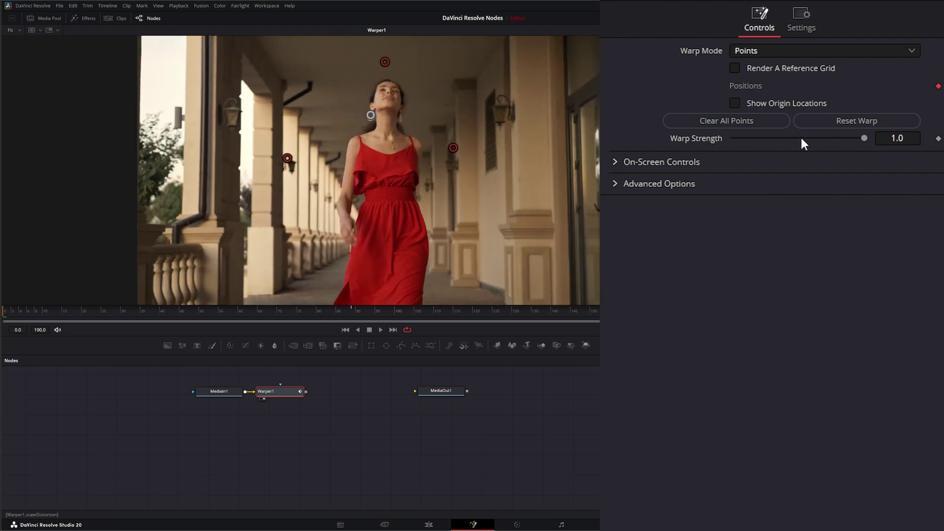
- Expand the On-Screen Controls settings and place four warp points around the corridor pillars, the woman's neck and her skirt
click(615, 162)
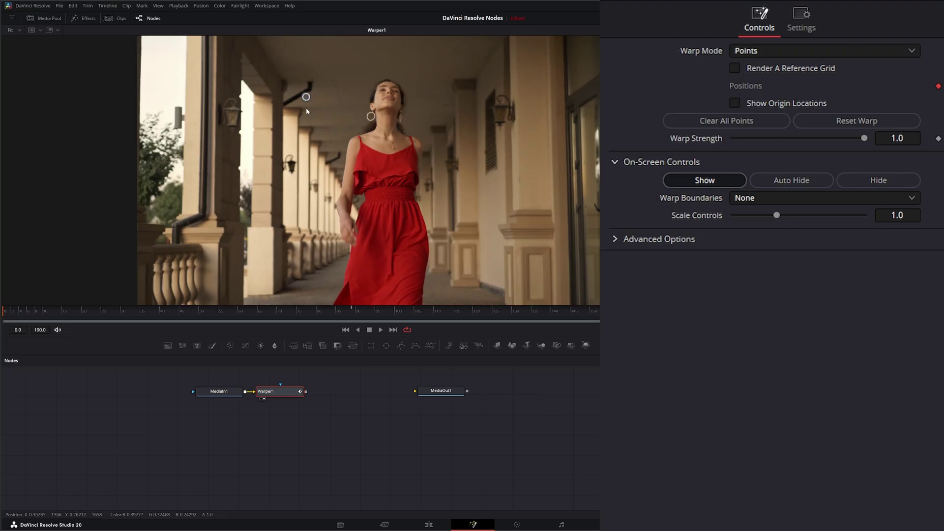
click(291, 206)
click(384, 223)
click(384, 118)
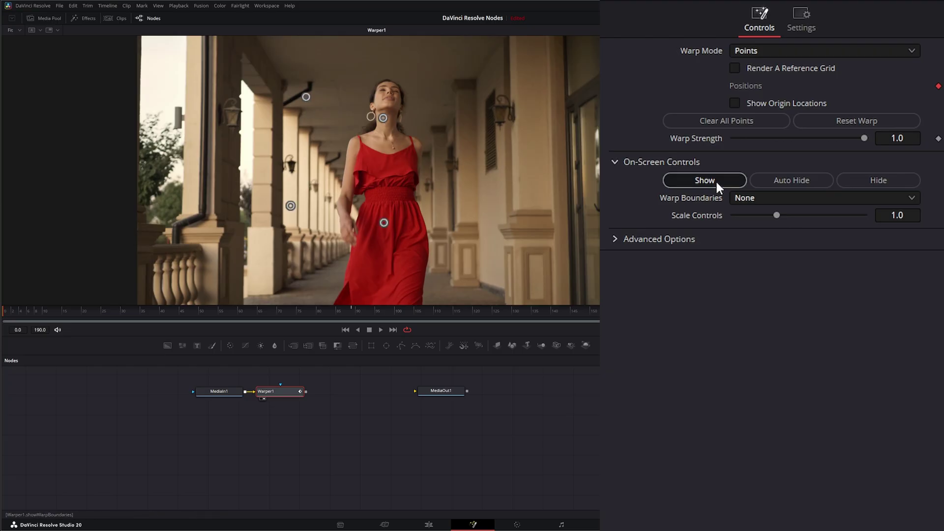
- Try Hide and Auto Hide for the on-screen controls while nudging the neck point outward, and set them back to Show
click(890, 178)
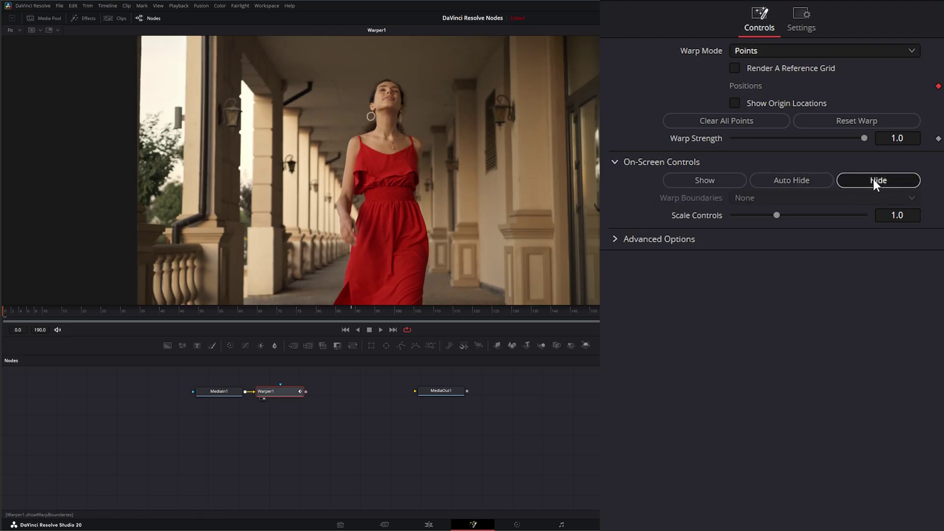
click(804, 180)
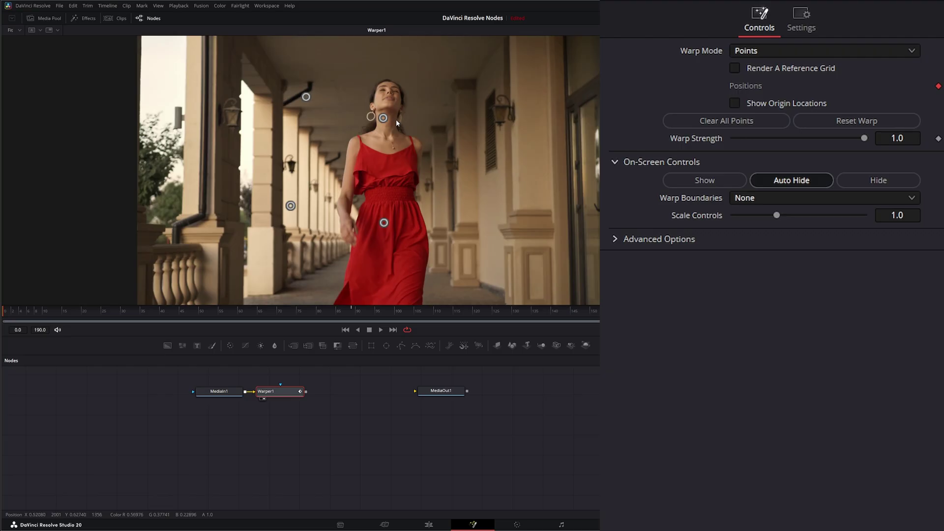
mouse_move(383, 118)
mouse_down()
mouse_move(435, 114)
mouse_move(394, 115)
mouse_up()
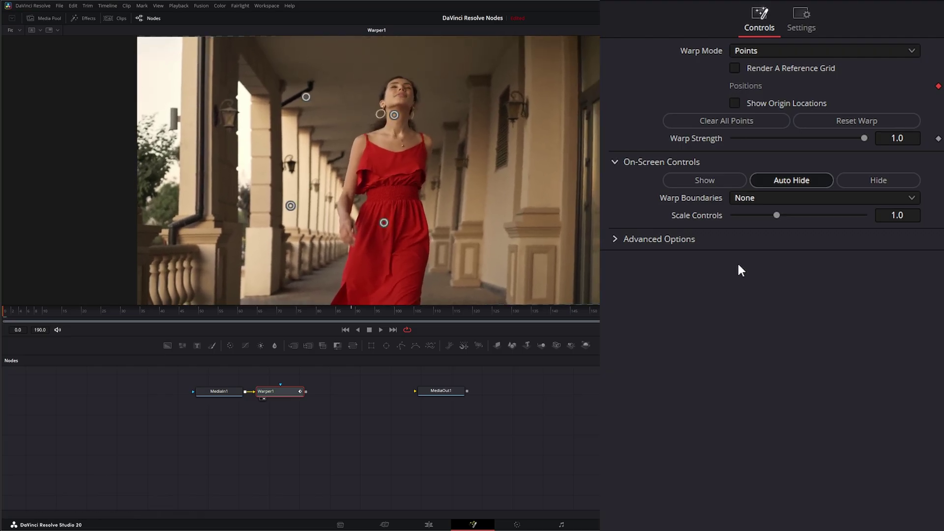
click(714, 180)
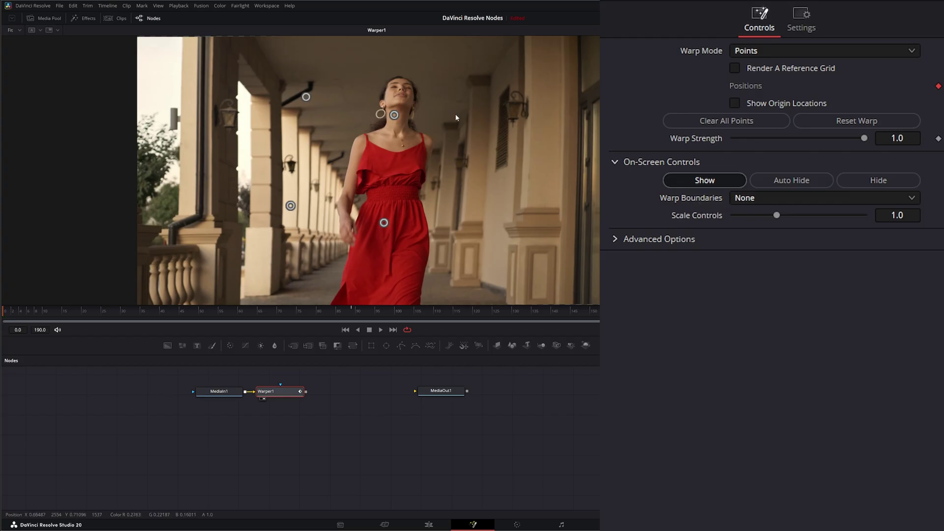
- Pin the column behind the woman with two limit points and set Warp Boundaries to As Border
click(474, 89)
click(479, 246)
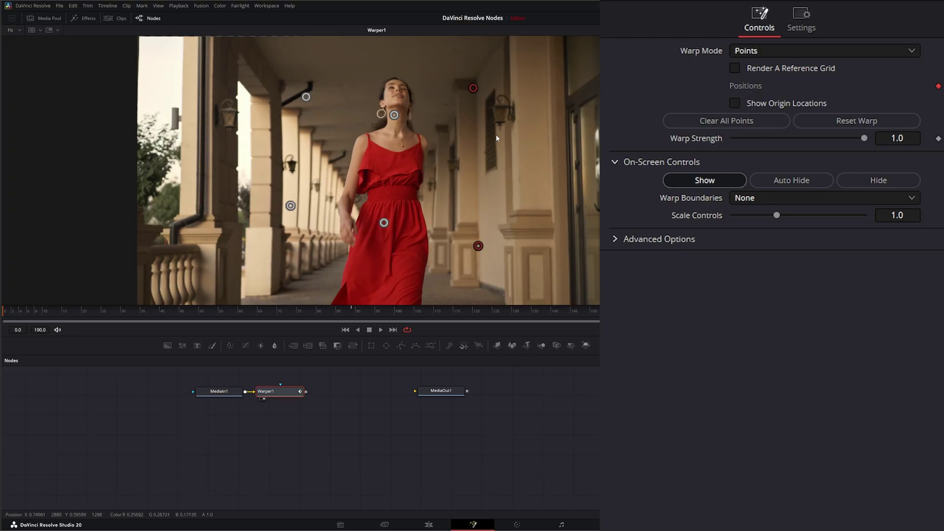
click(744, 199)
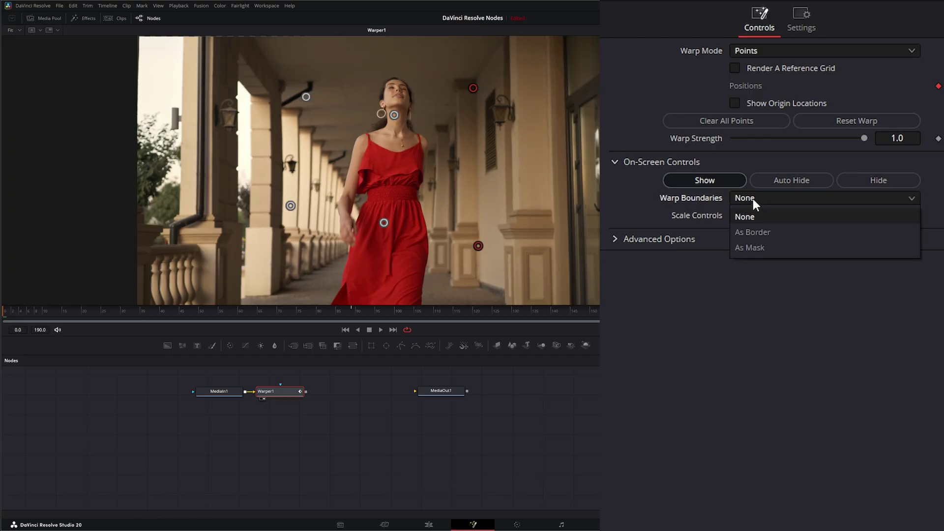
click(772, 231)
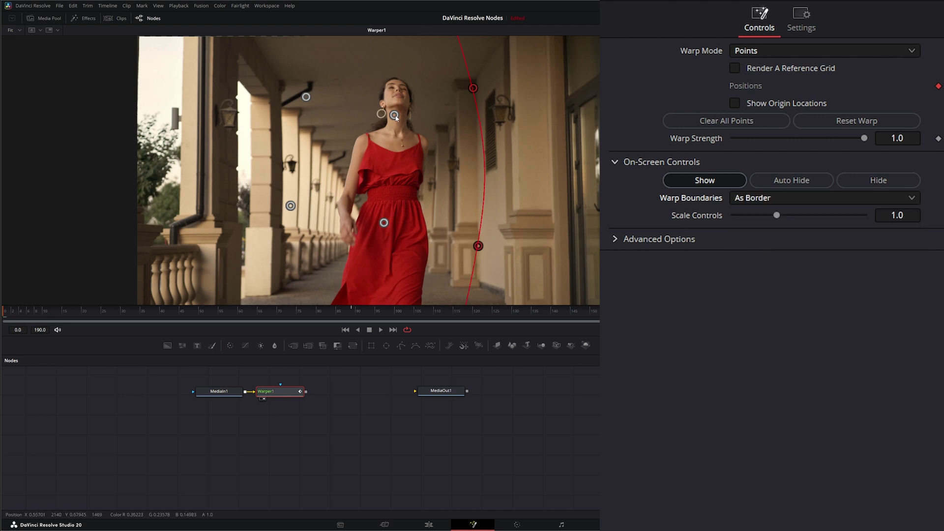
- Nudge the neck warp point slightly outward and down, look through the Warp Boundaries options, and set Scale Controls to 1.214
mouse_move(395, 116)
mouse_down()
mouse_move(427, 118)
mouse_move(350, 114)
mouse_move(438, 126)
mouse_move(399, 124)
mouse_up()
click(754, 196)
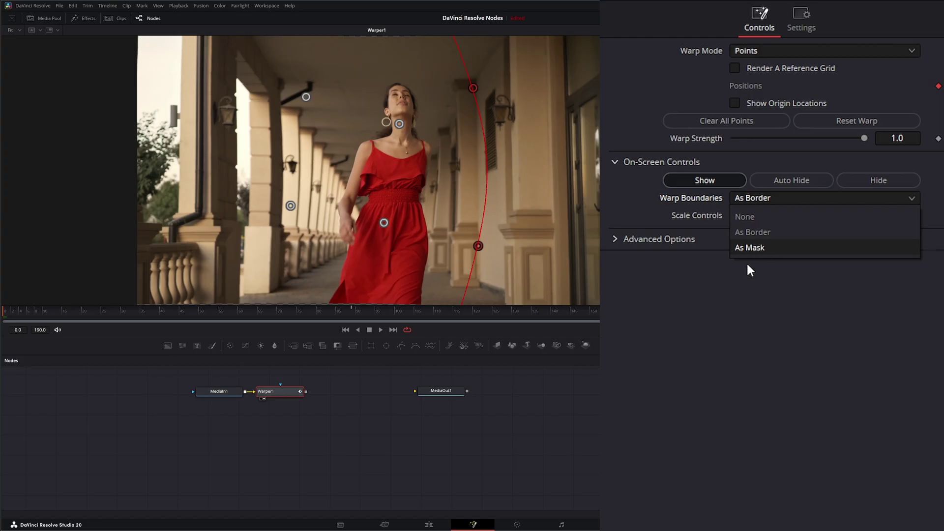
click(762, 344)
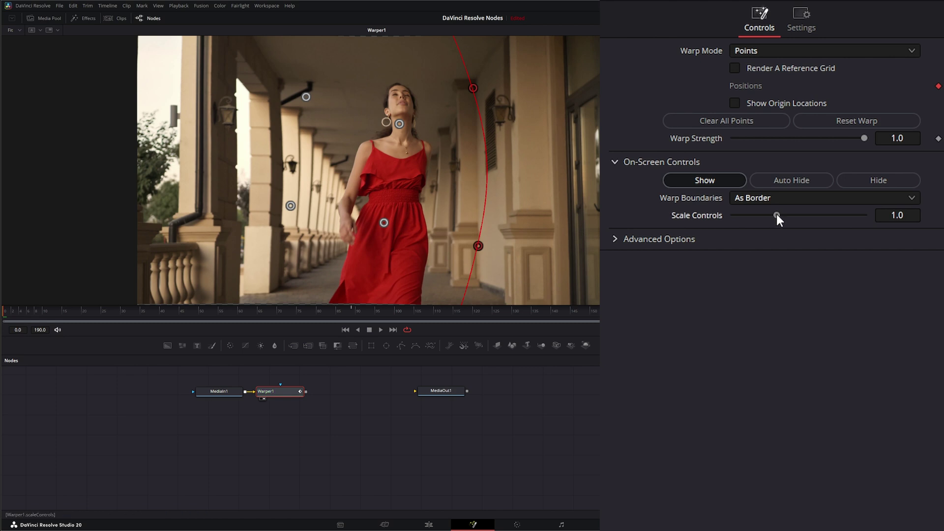
mouse_move(778, 215)
mouse_down()
mouse_move(870, 215)
mouse_move(741, 216)
mouse_move(886, 216)
mouse_move(745, 217)
mouse_move(859, 216)
mouse_move(794, 215)
mouse_up()
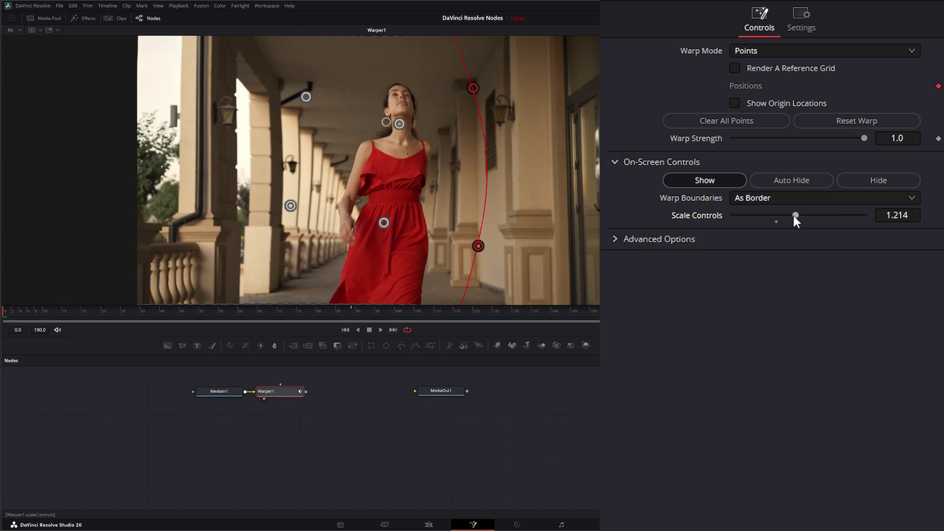
- Expand the Advanced Options, shift the Warper1 node toward MediaOut1, and try Effect Follows with Timeline Frame, restoring it to Input and Edit Sizing
click(614, 239)
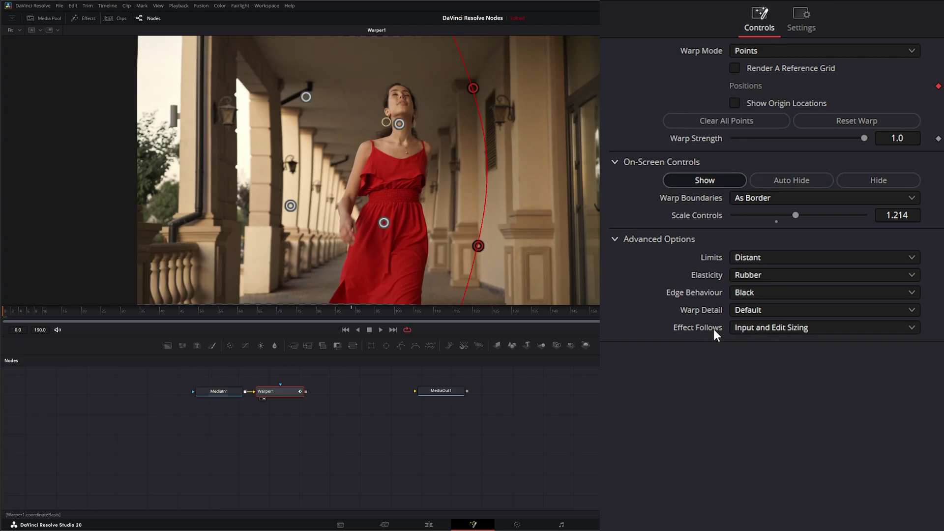
drag(275, 391, 308, 391)
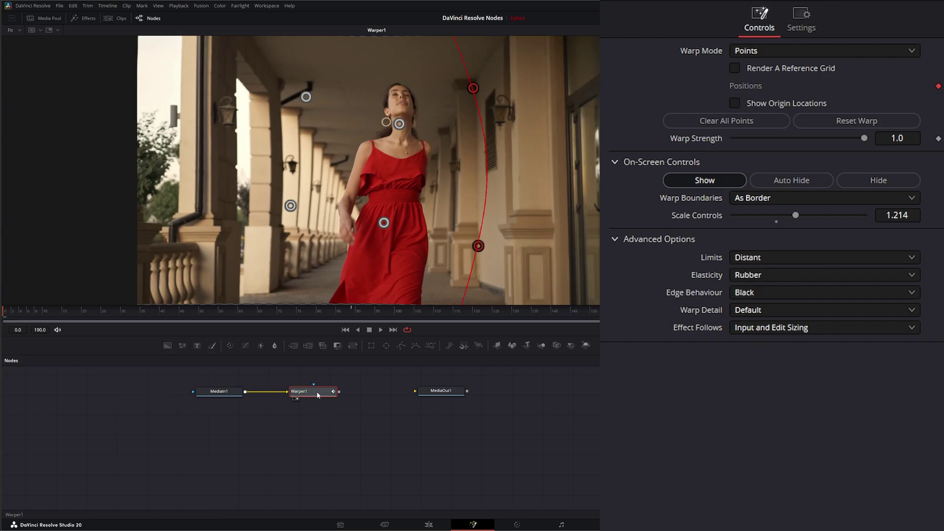
click(746, 329)
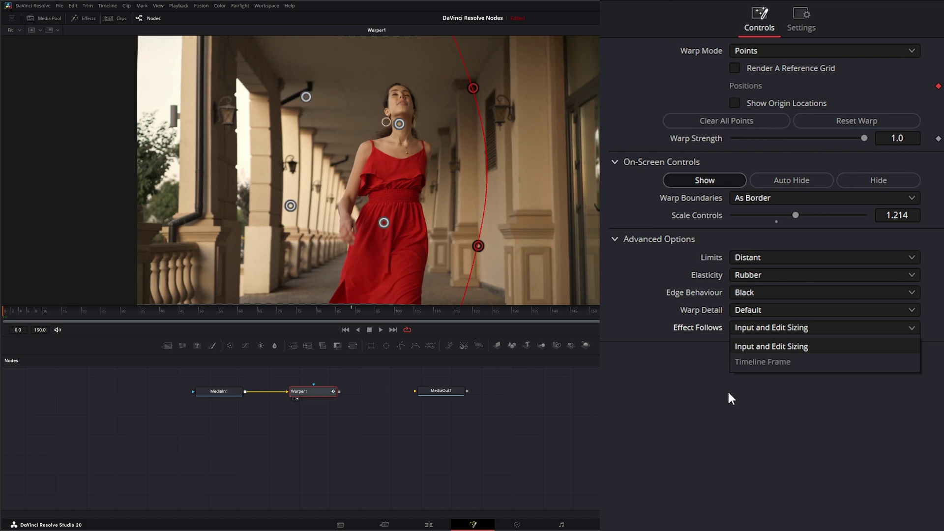
click(771, 362)
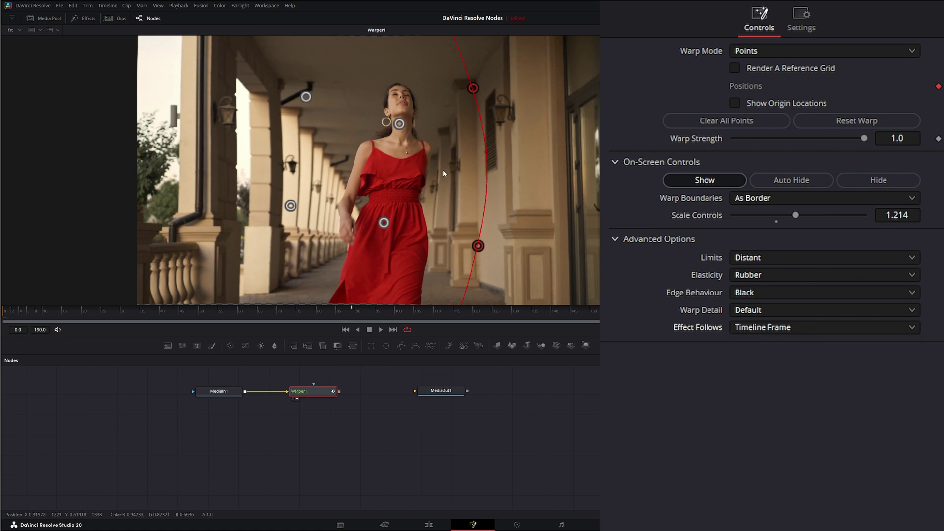
click(755, 328)
click(769, 350)
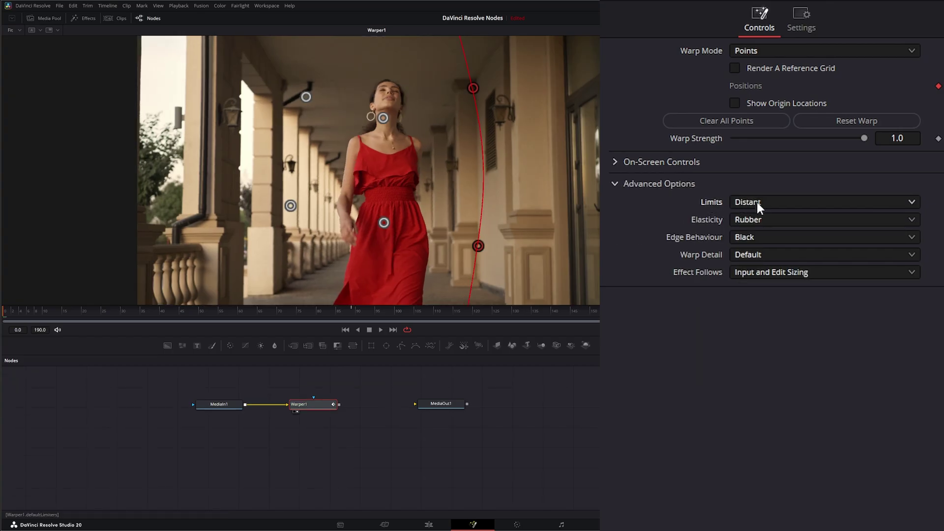
- Pull the lower pillar point toward the woman and set Limits to Pin At Corners
click(758, 201)
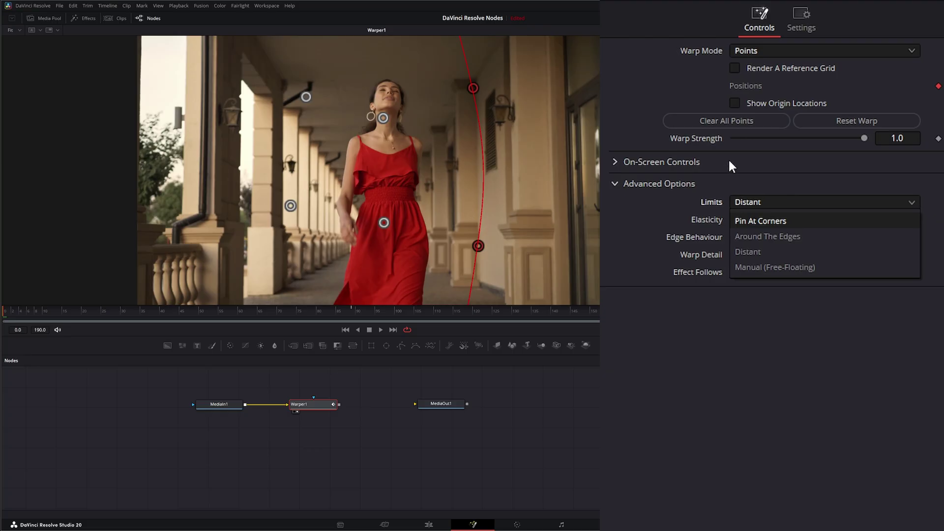
click(760, 202)
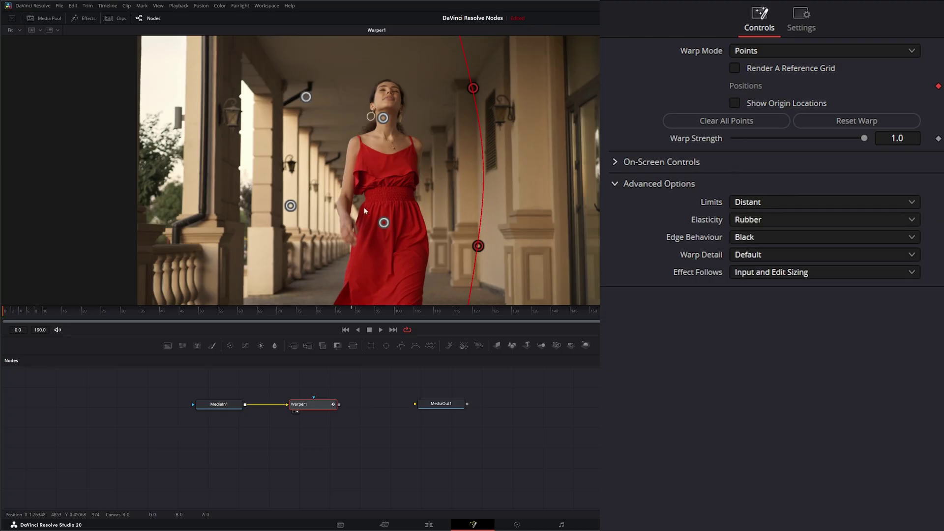
drag(294, 207, 332, 206)
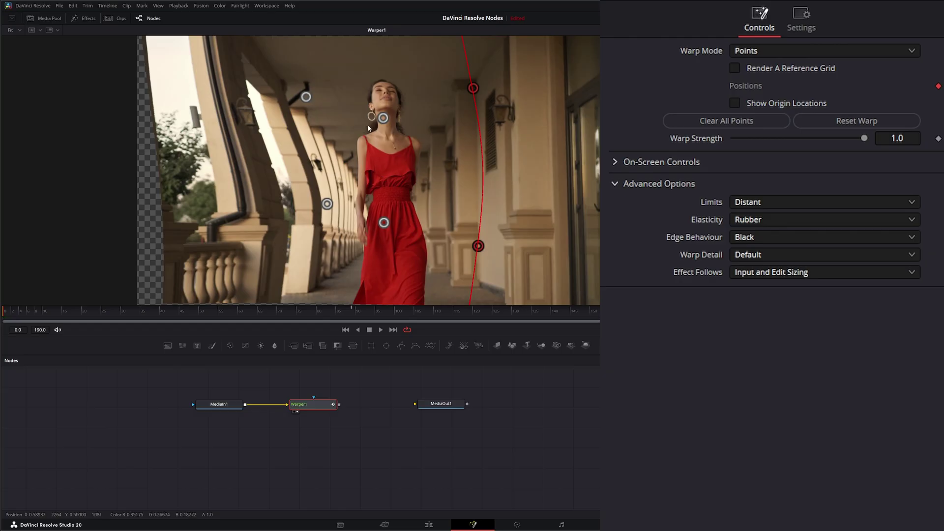
click(760, 202)
click(772, 220)
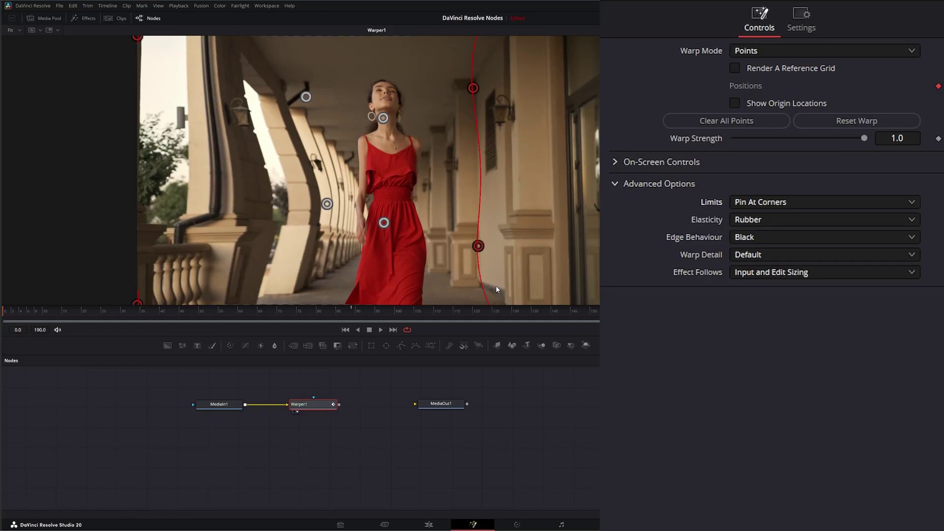
mouse_move(215, 240)
mouse_down()
mouse_move(218, 215)
mouse_move(212, 228)
mouse_up()
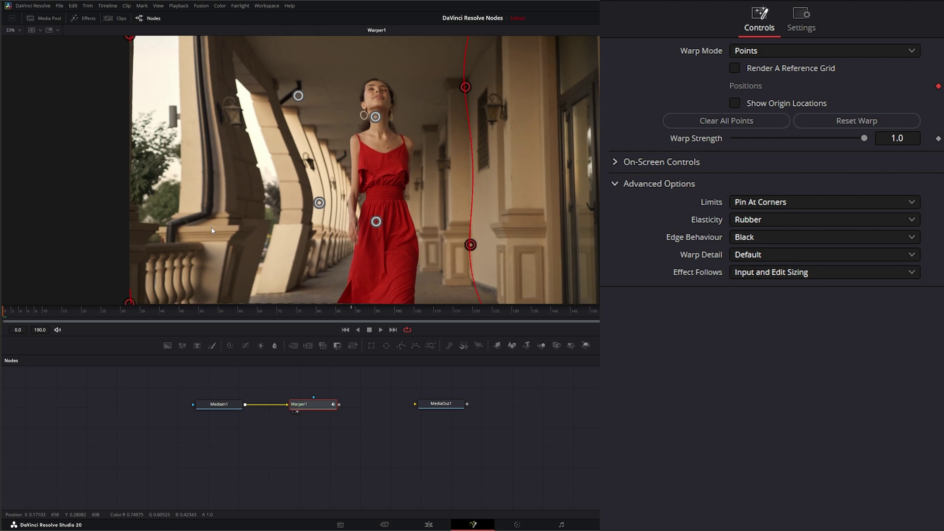
- Try the Around The Edges and Manual (Free-Floating) limits, and set Limits back to Distant
click(761, 202)
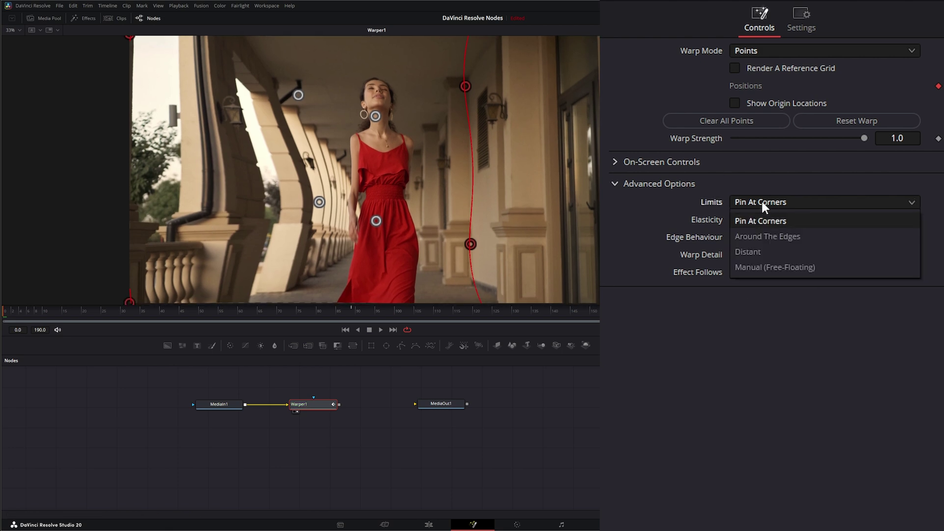
click(763, 236)
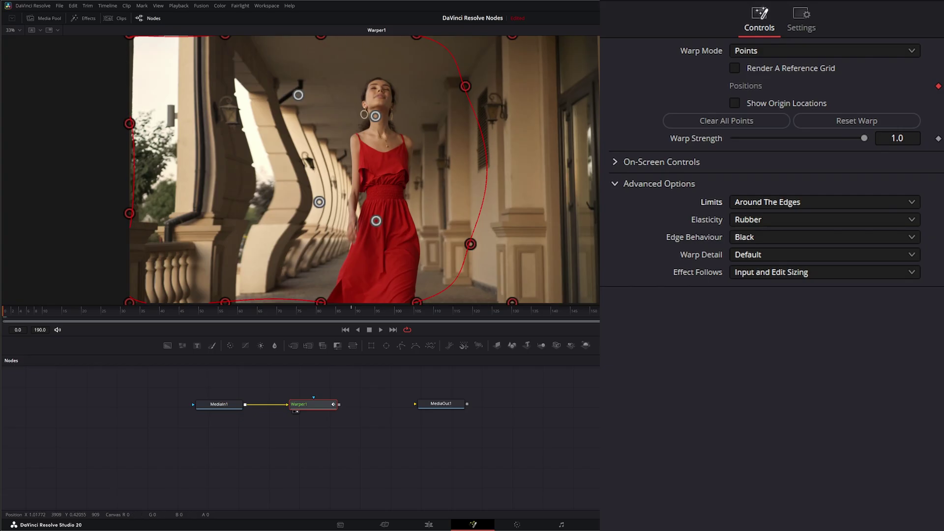
click(753, 201)
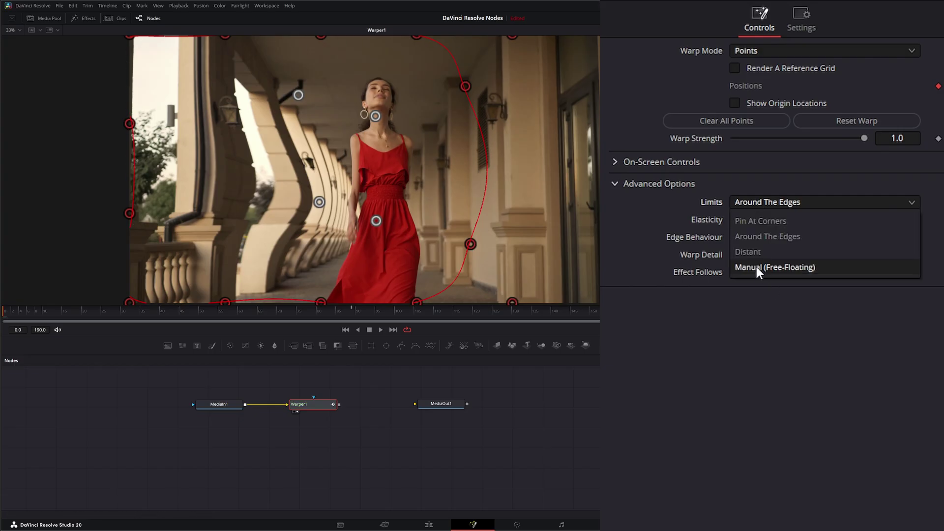
click(757, 267)
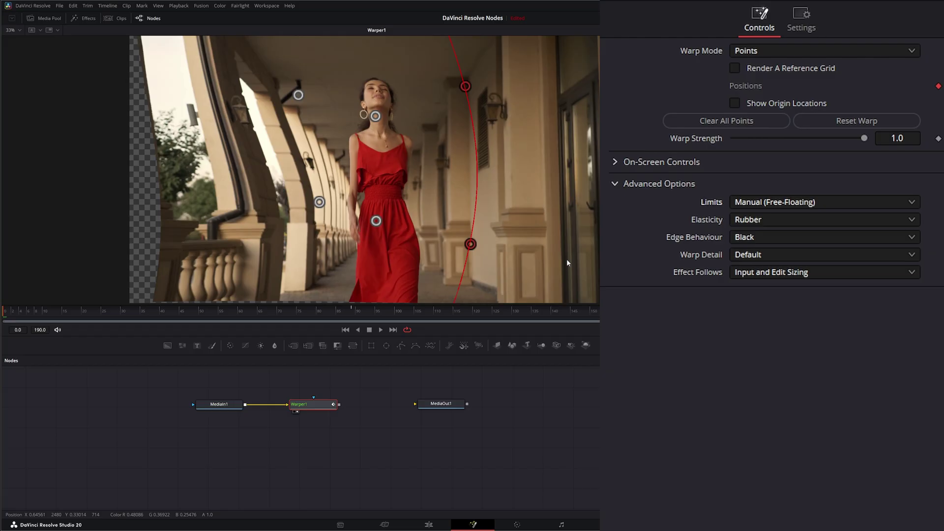
click(752, 204)
click(764, 255)
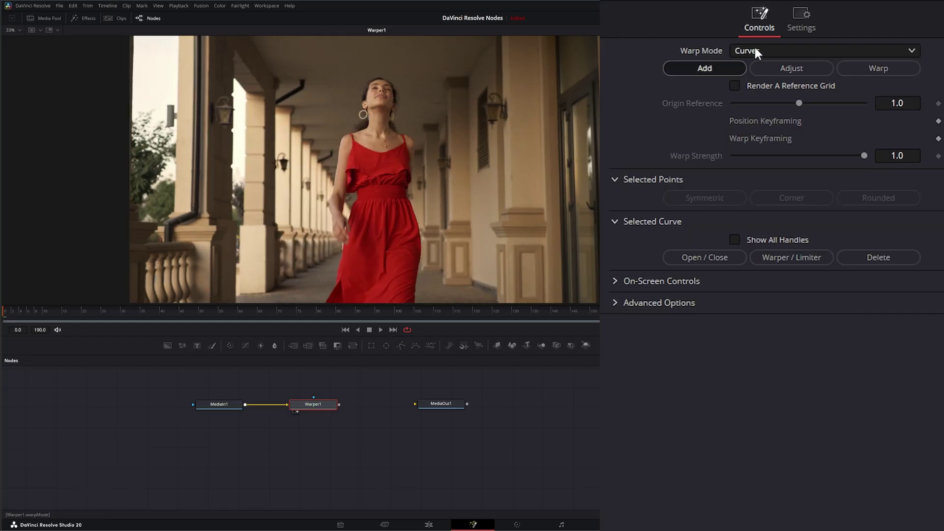
- In Curves mode, draw a closed D-shaped curve around the corridor pillars and warp the lower point of its rounded side slightly inward
click(752, 49)
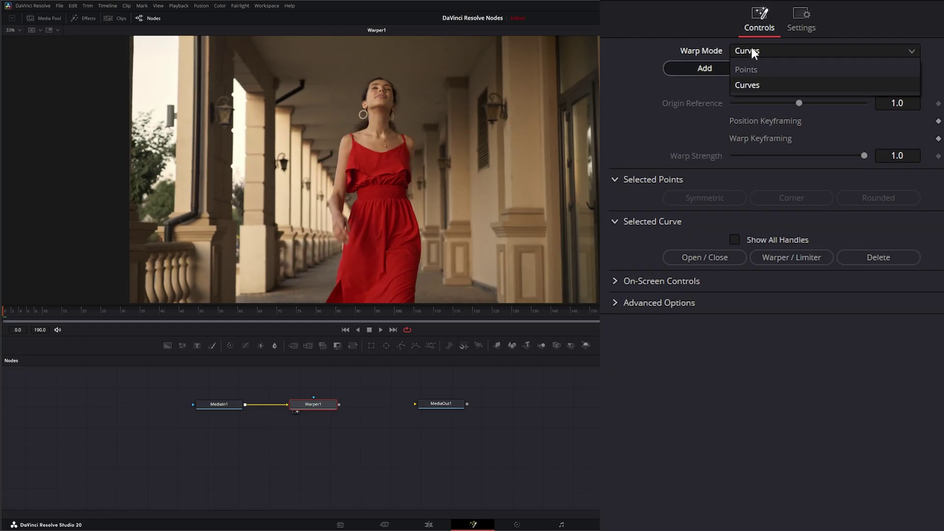
click(756, 83)
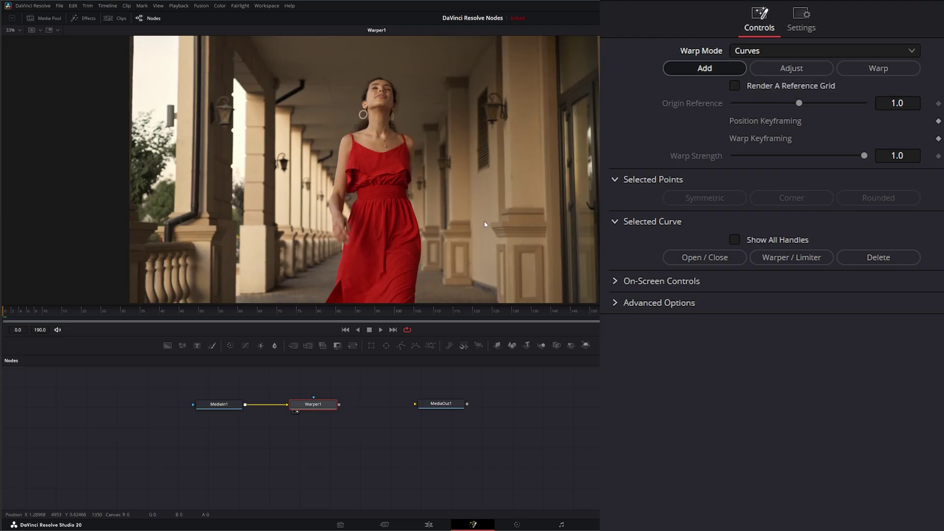
click(232, 74)
click(228, 261)
drag(306, 207, 320, 162)
click(306, 99)
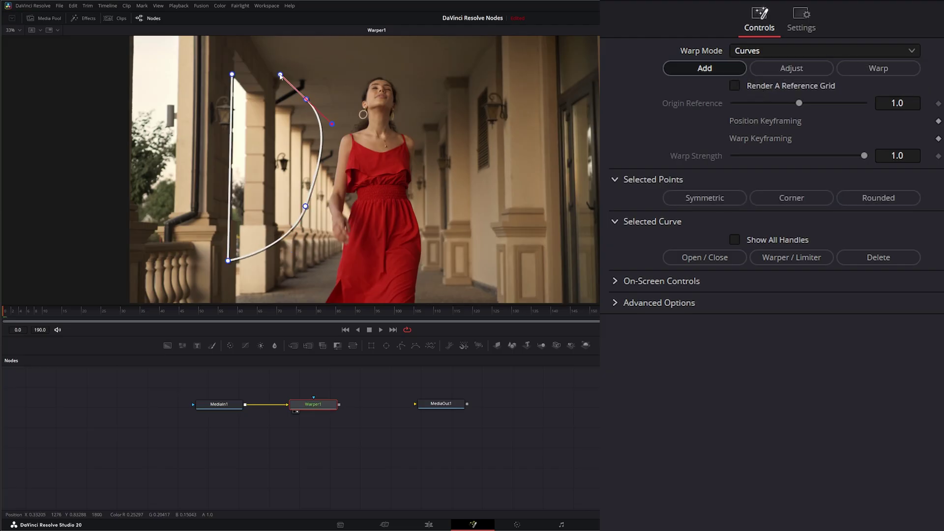
click(231, 74)
click(903, 73)
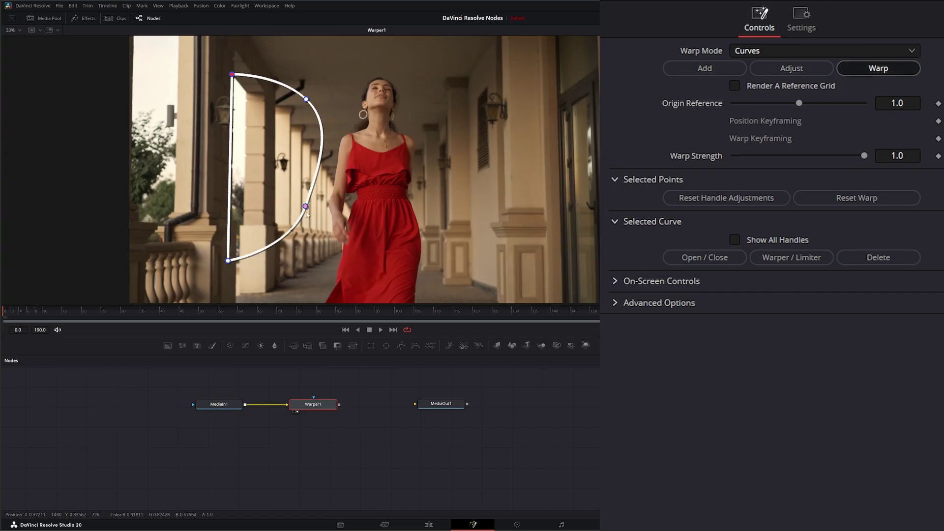
mouse_move(306, 208)
mouse_down()
mouse_move(311, 224)
mouse_move(296, 208)
mouse_up()
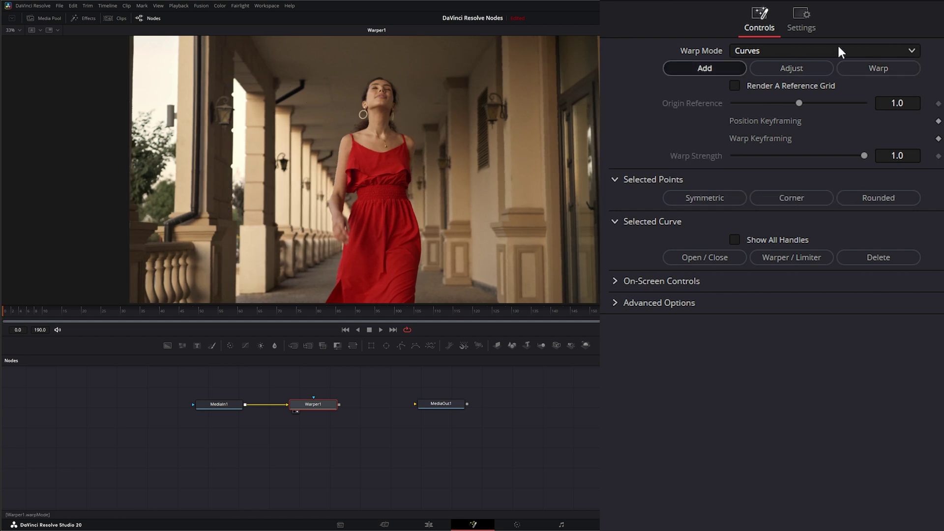
- Set the Warp Mode to Points and pin the woman's face and skirt with limit points
click(764, 49)
click(757, 69)
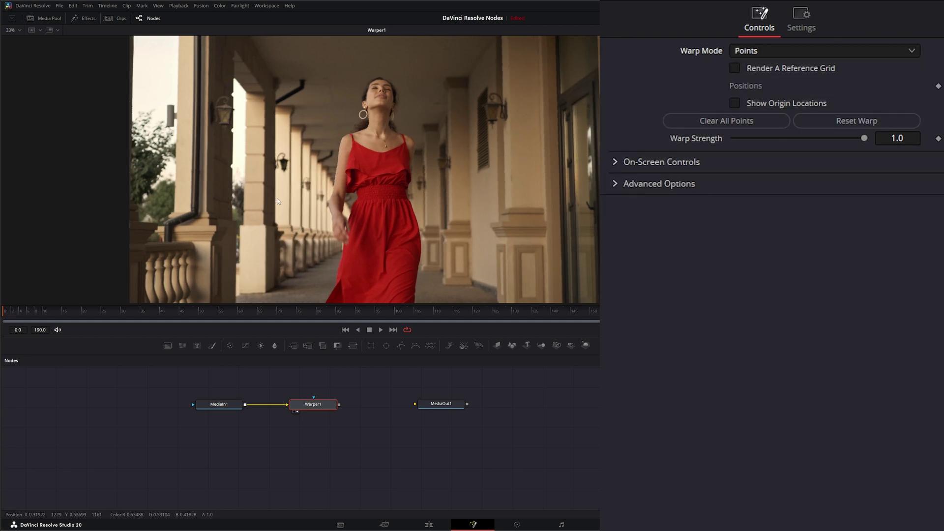
click(381, 90)
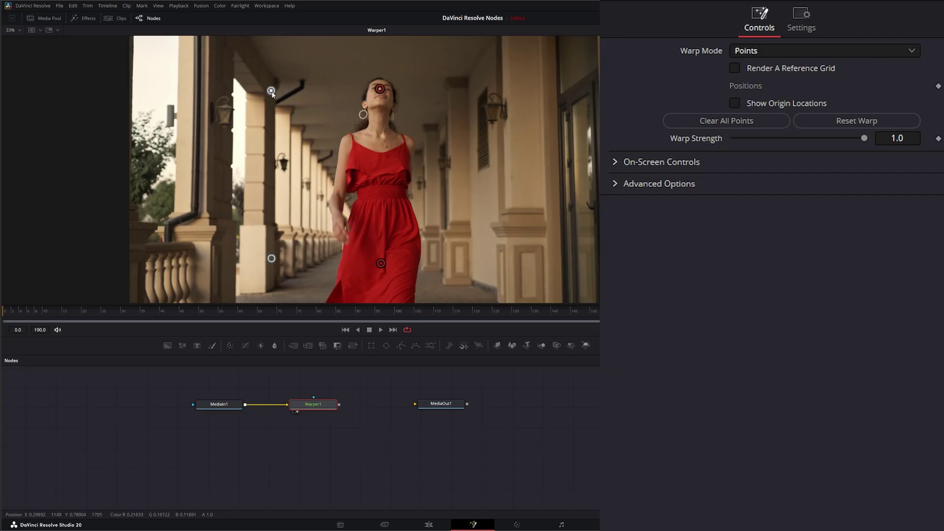
- Bend the pillars on both sides inward toward the woman by moving warp points near their upper and lower parts
drag(271, 91, 315, 99)
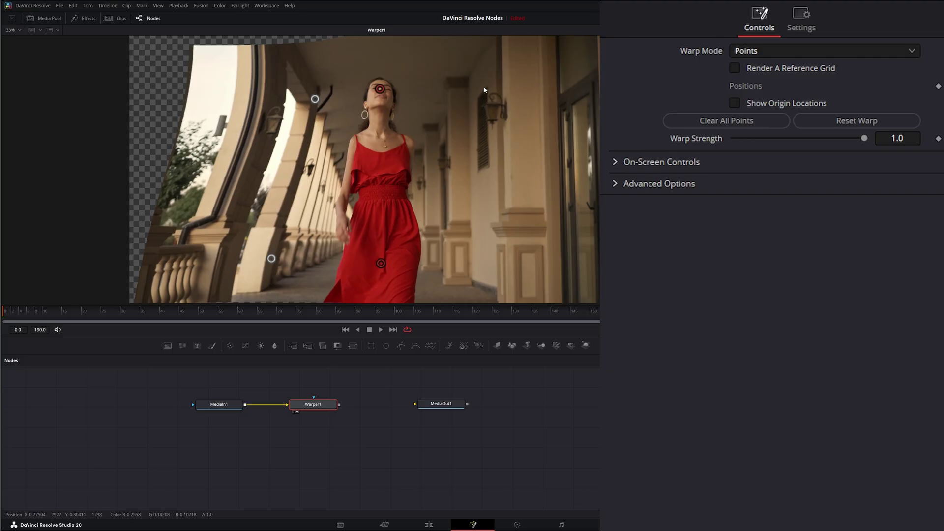
drag(489, 85, 446, 95)
click(476, 254)
drag(476, 254, 457, 249)
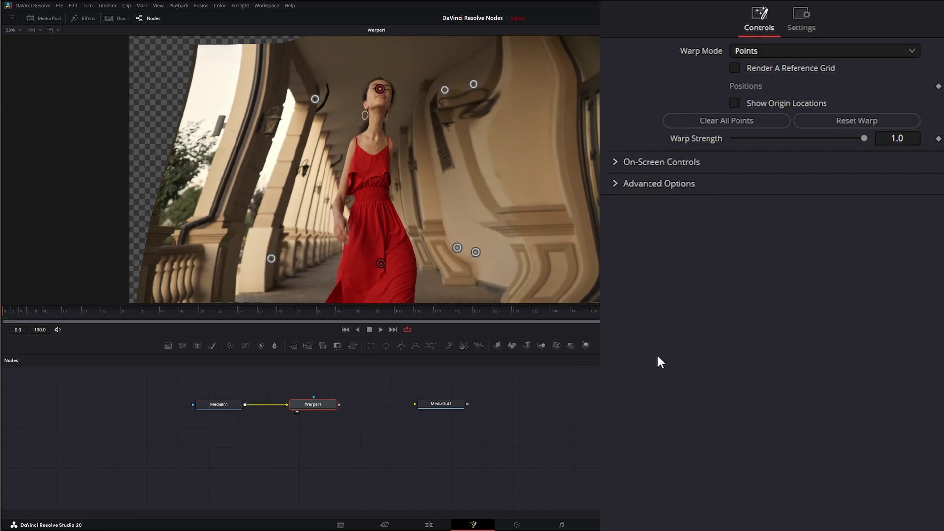